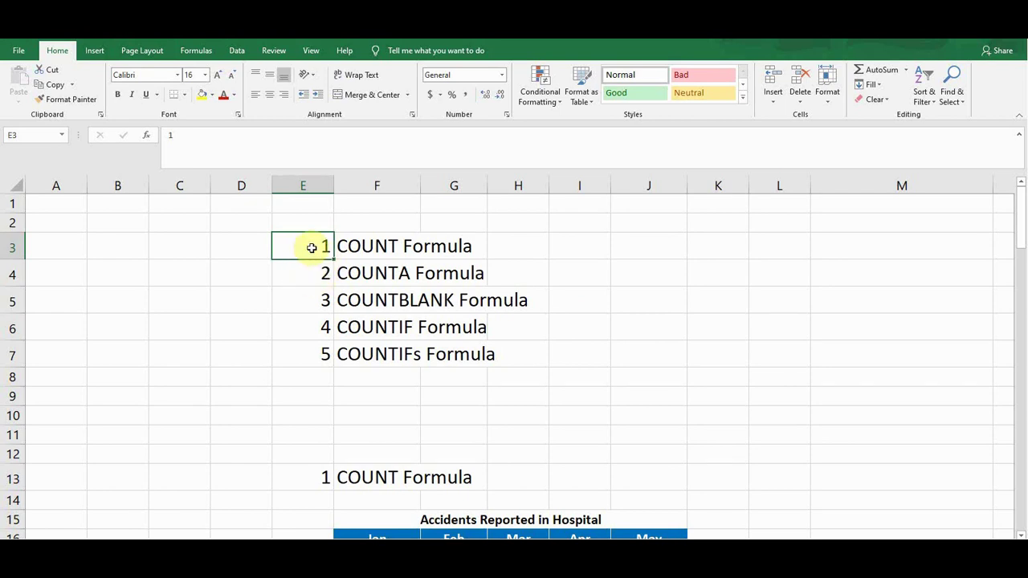
- Review the COUNT formula topic list and move to the COUNT Formula section
{"action": "left_click", "coordinate": [312, 278]}
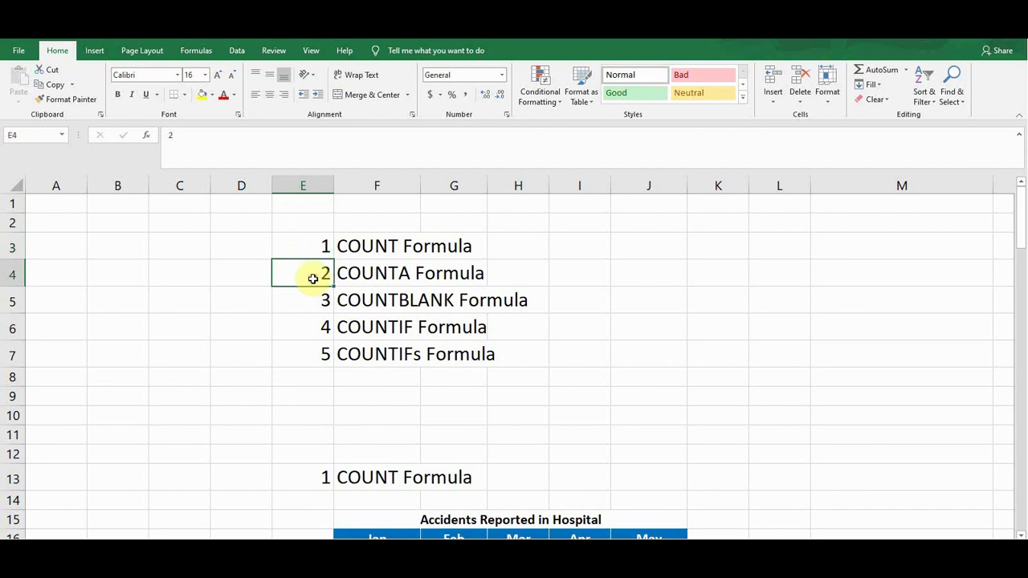
{"action": "left_click", "coordinate": [314, 303]}
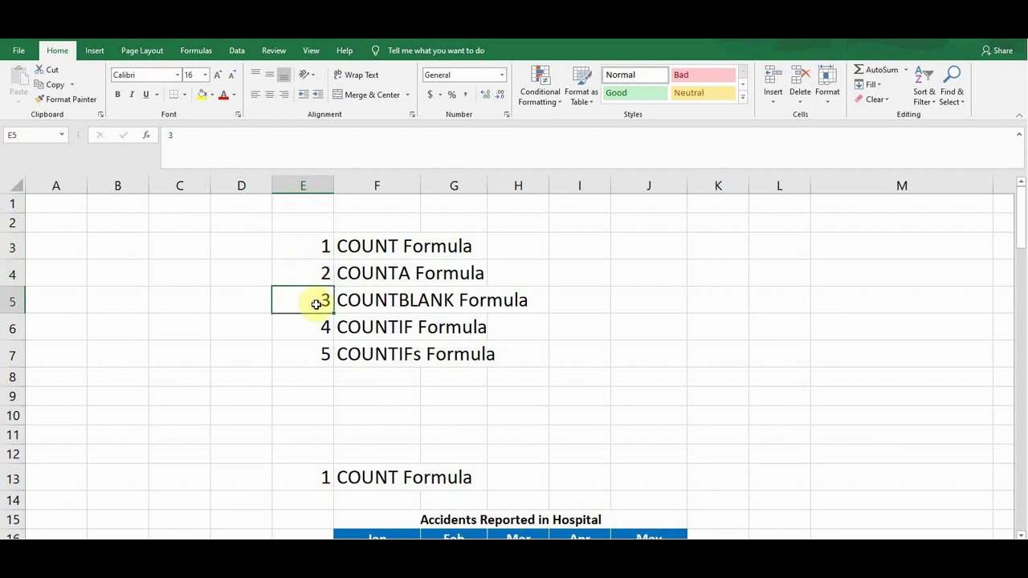
{"action": "left_click", "coordinate": [315, 329]}
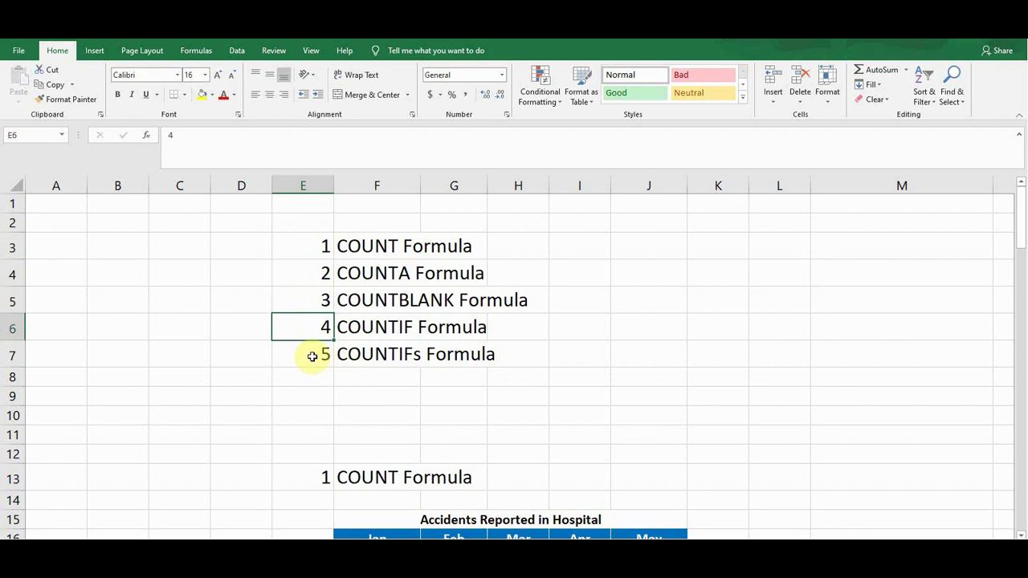
{"action": "left_click", "coordinate": [312, 356]}
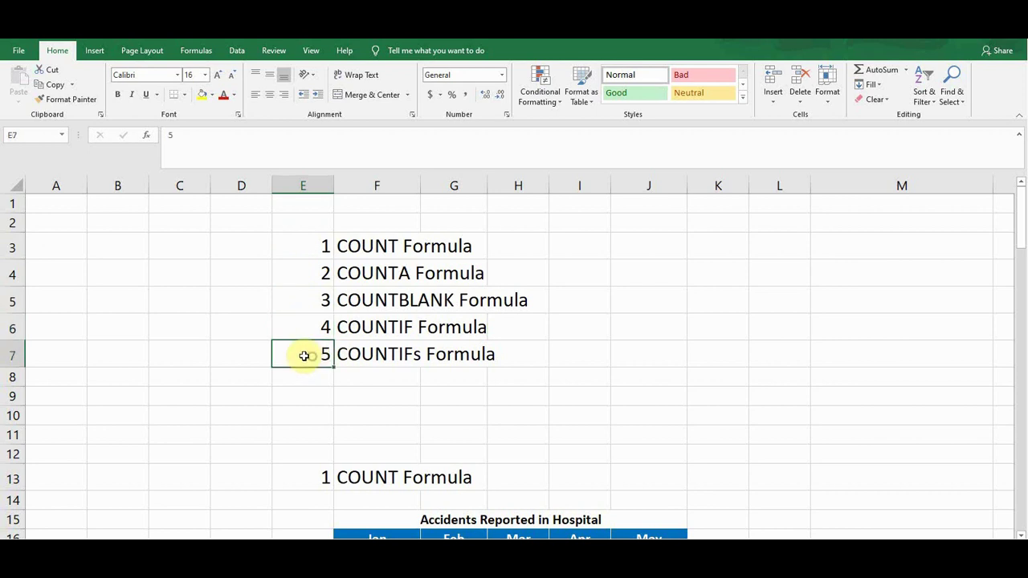
{"action": "left_click", "coordinate": [304, 249]}
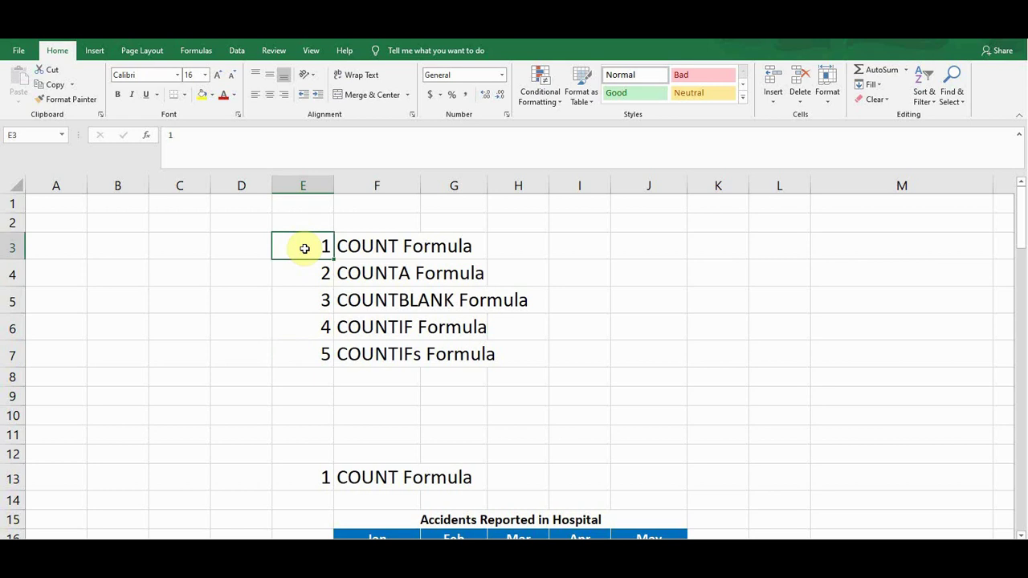
{"action": "scroll", "coordinate": [408, 384], "scroll_direction": "down", "scroll_amount": 1}
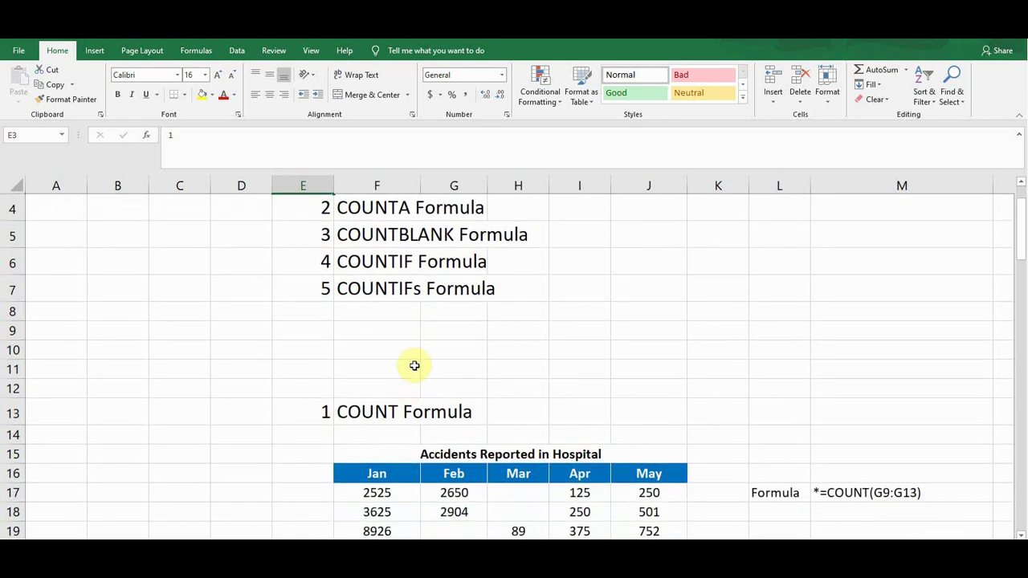
{"action": "left_click", "coordinate": [315, 410]}
{"action": "scroll", "coordinate": [448, 407], "scroll_direction": "down", "scroll_amount": 2}
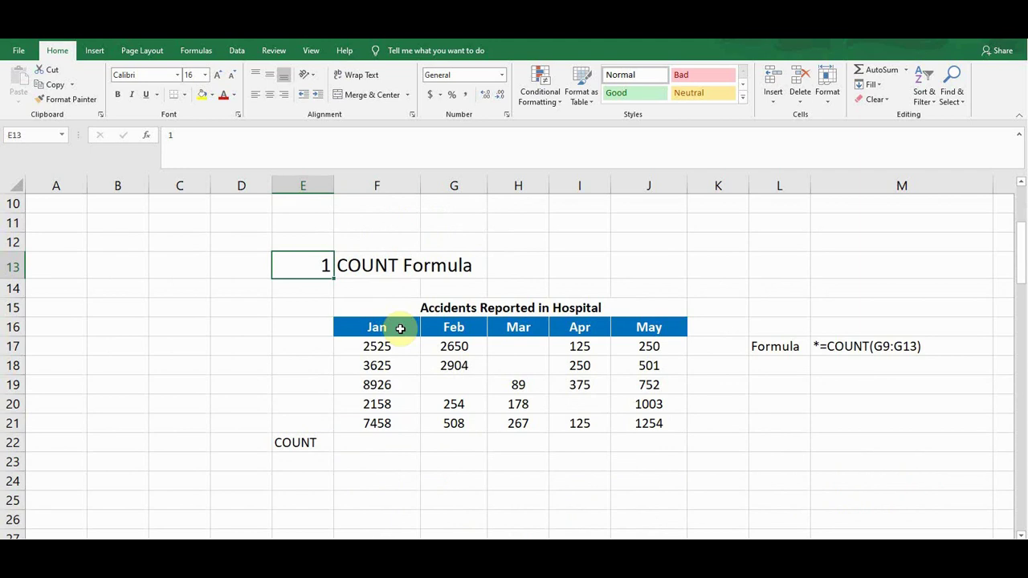
- Enter =COUNT(F17:F21) in F22 to count the Jan column, returning 5
{"action": "left_click", "coordinate": [582, 328]}
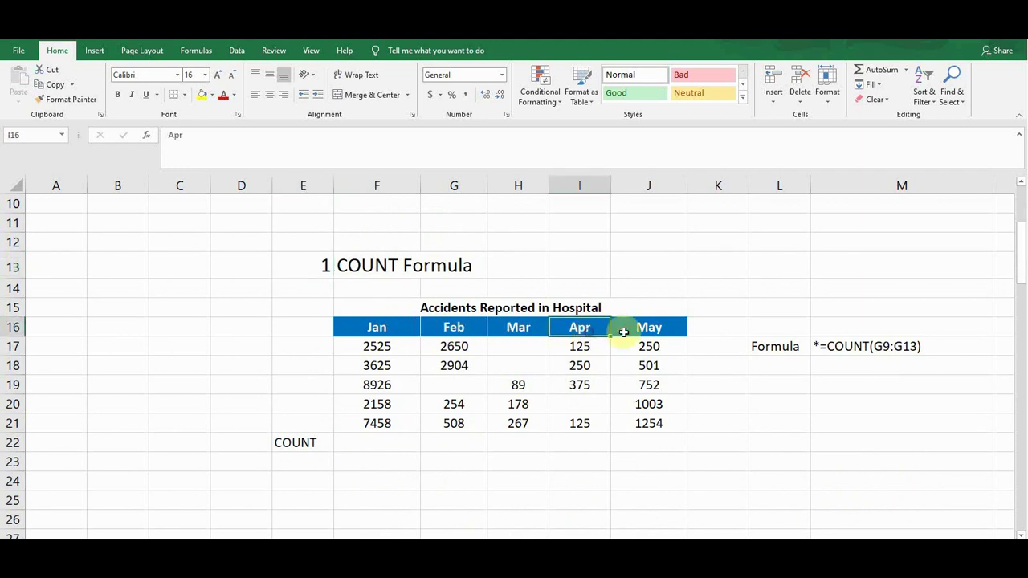
{"action": "left_click", "coordinate": [652, 329]}
{"action": "left_click", "coordinate": [362, 444]}
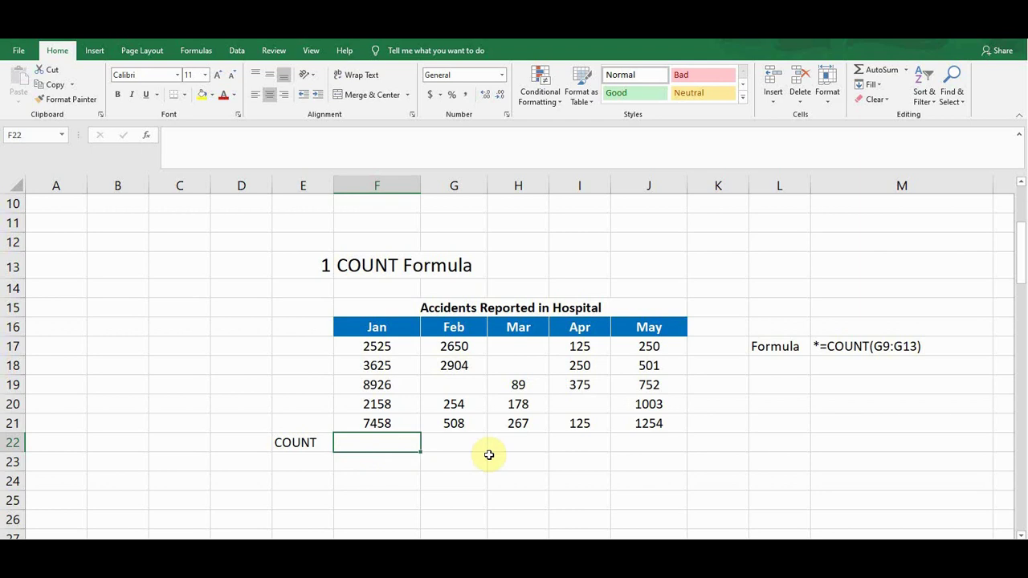
{"action": "type", "text": "=c"}
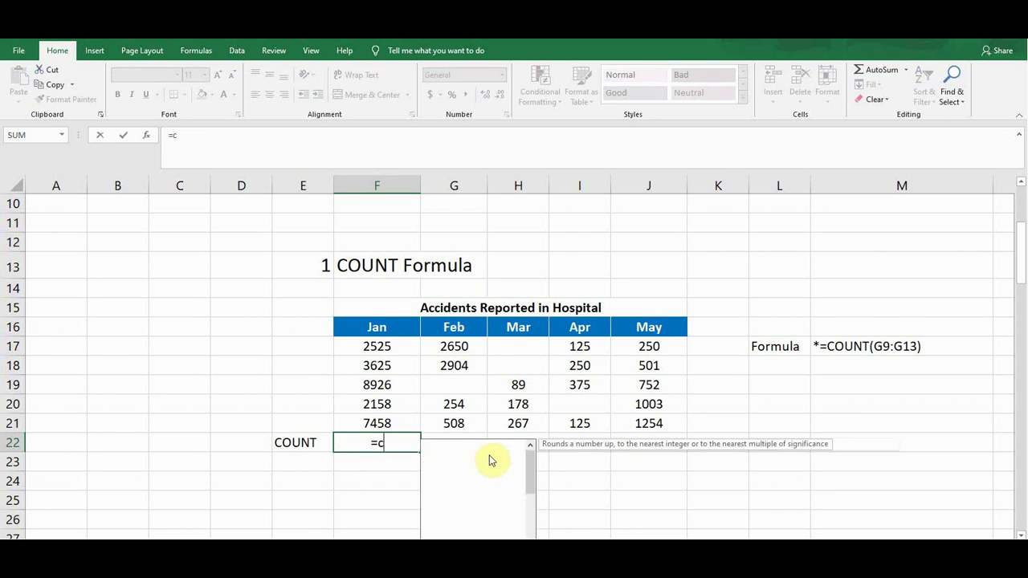
{"action": "type", "text": "ount"}
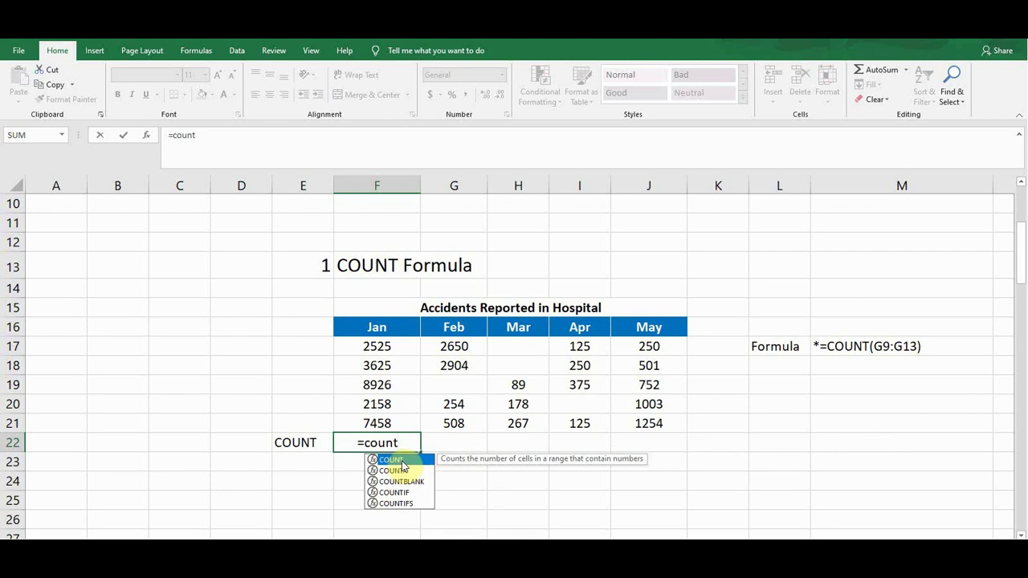
{"action": "key", "text": "Tab"}
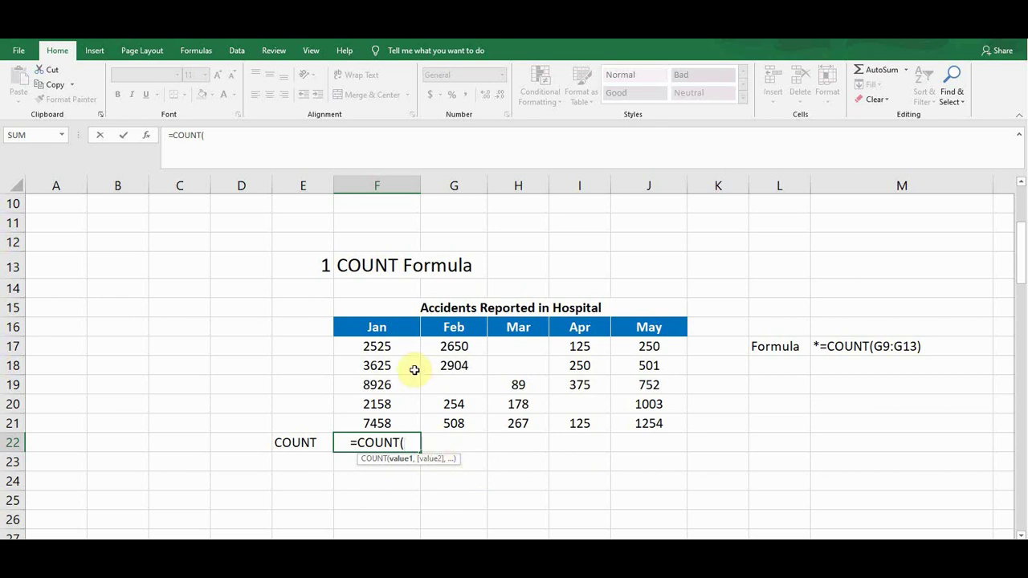
{"action": "left_click", "coordinate": [396, 346]}
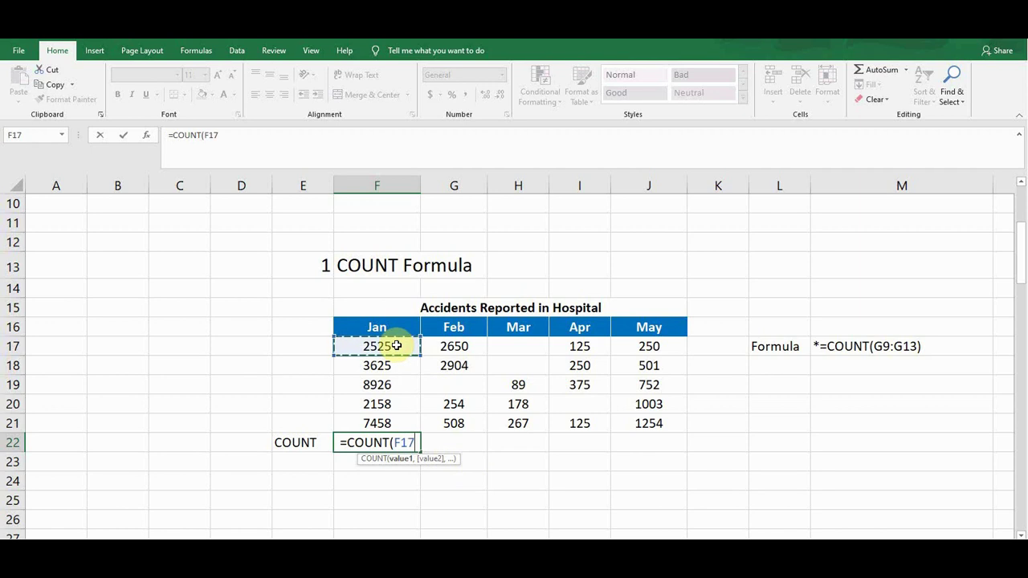
{"action": "left_click_drag", "start_coordinate": [396, 345], "coordinate": [394, 421]}
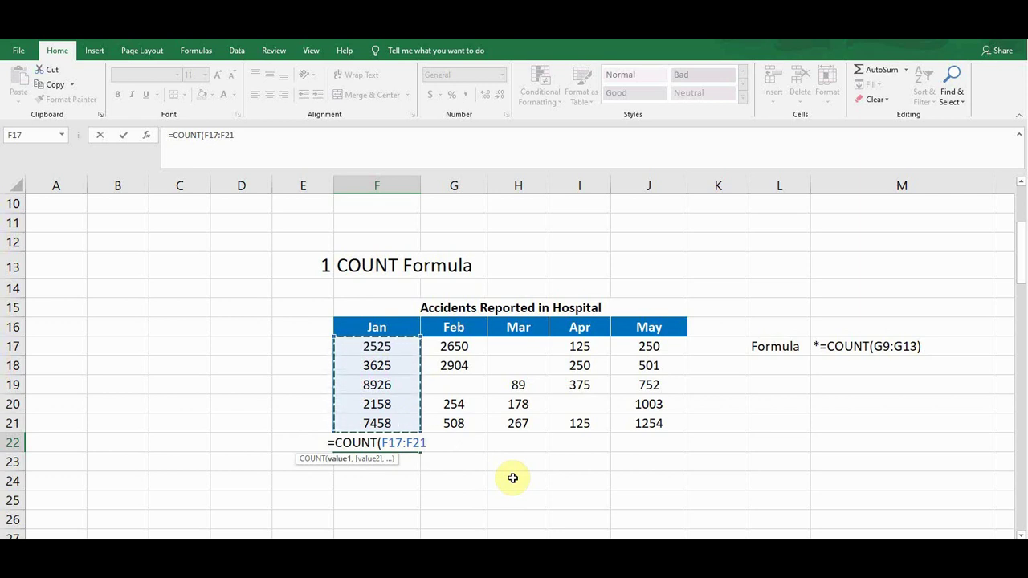
{"action": "type", "text": ")"}
{"action": "key", "text": "Return"}
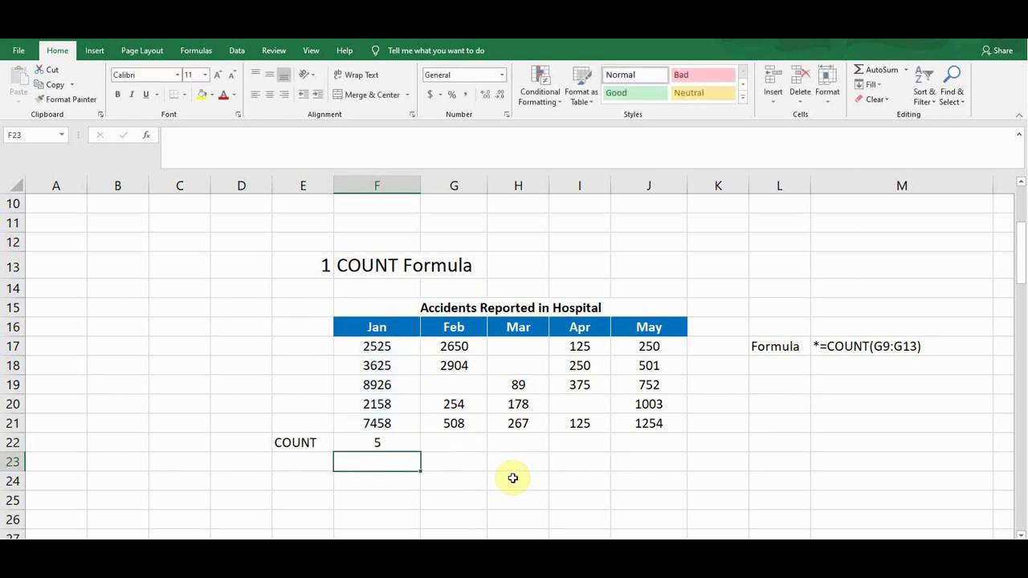
- Check the Jan values that the F22 COUNT formula counts
{"action": "key", "text": "Up"}
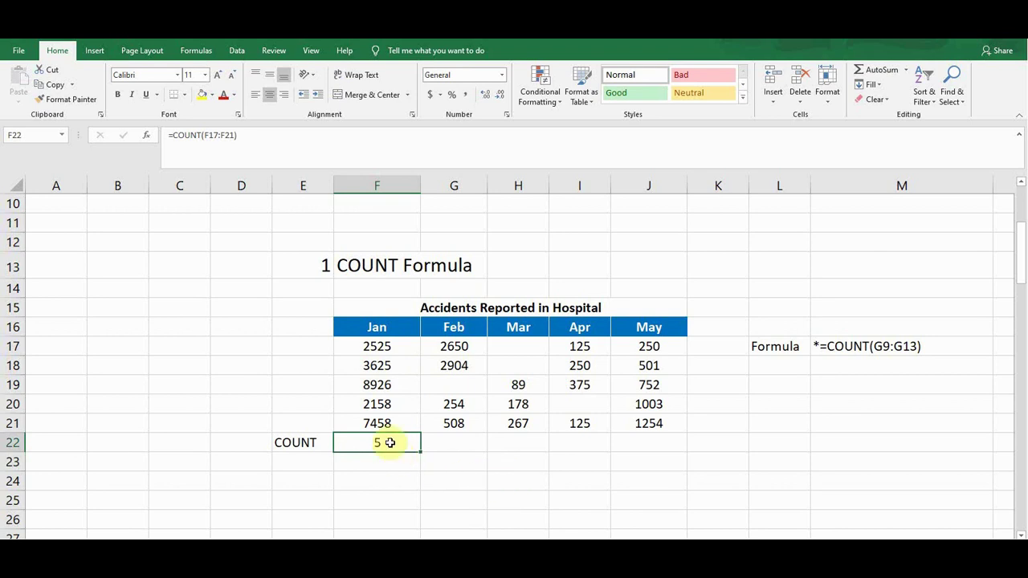
{"action": "left_click", "coordinate": [389, 344]}
{"action": "left_click", "coordinate": [391, 363]}
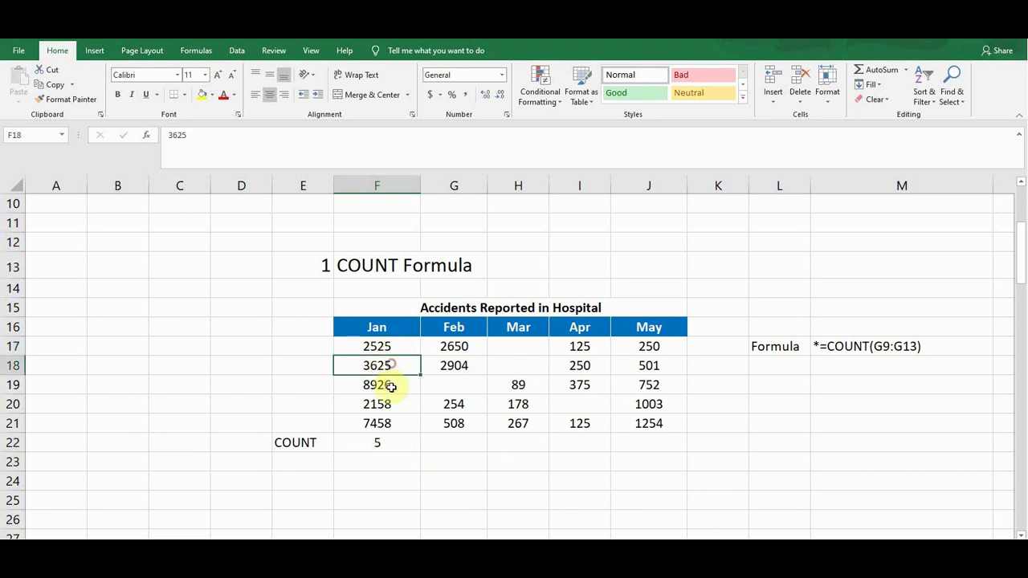
{"action": "left_click", "coordinate": [391, 386]}
{"action": "left_click", "coordinate": [389, 404]}
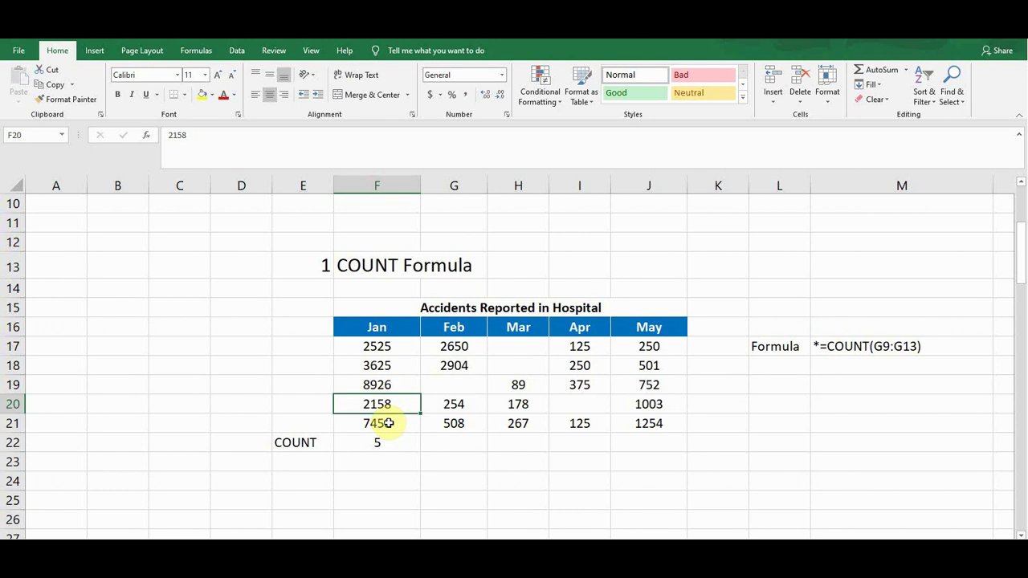
{"action": "left_click", "coordinate": [386, 439]}
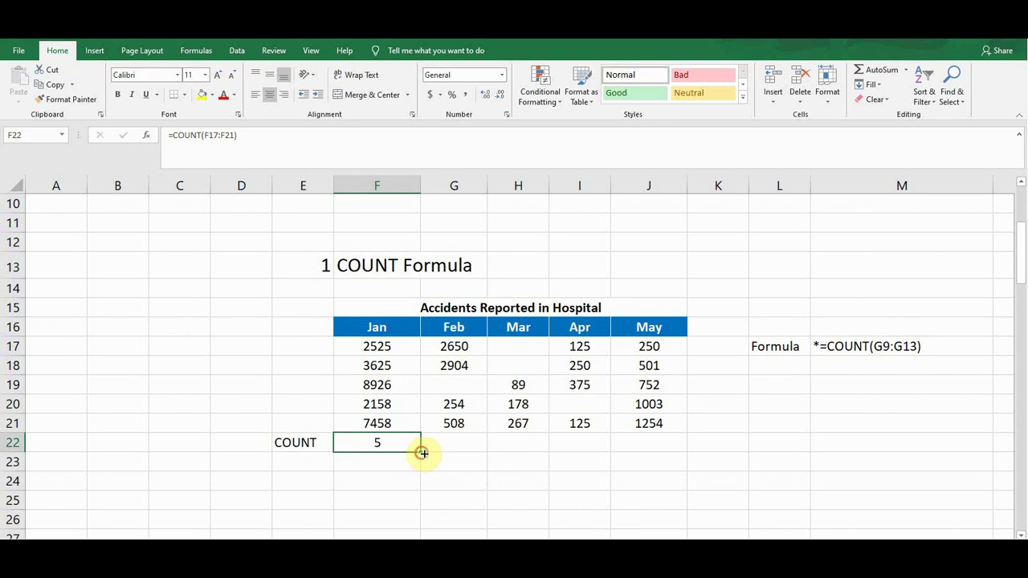
- Fill the COUNT formula from F22 across to J22 and check Feb's result of 4
{"action": "left_click_drag", "start_coordinate": [423, 455], "coordinate": [664, 452]}
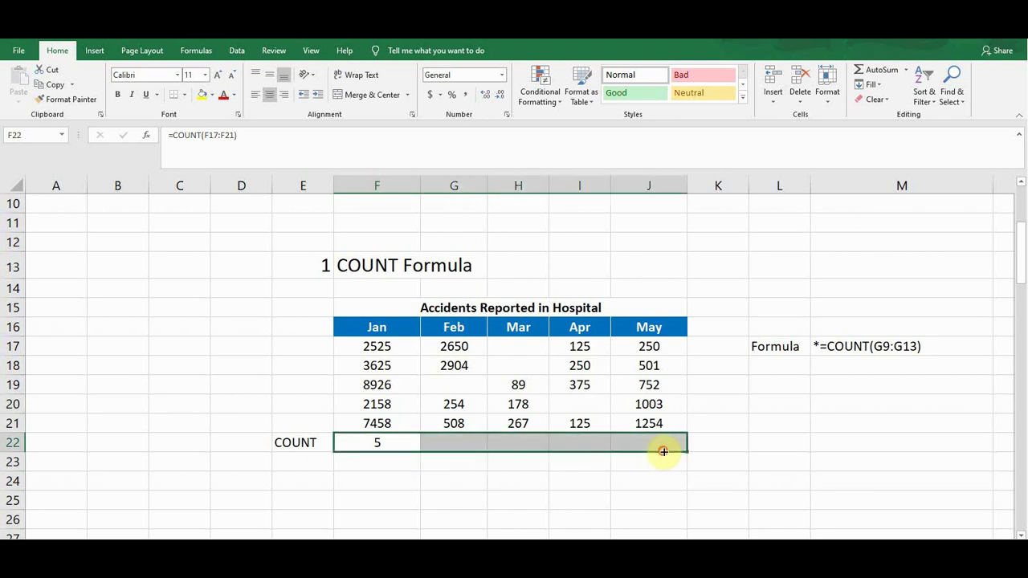
{"action": "left_click", "coordinate": [452, 442]}
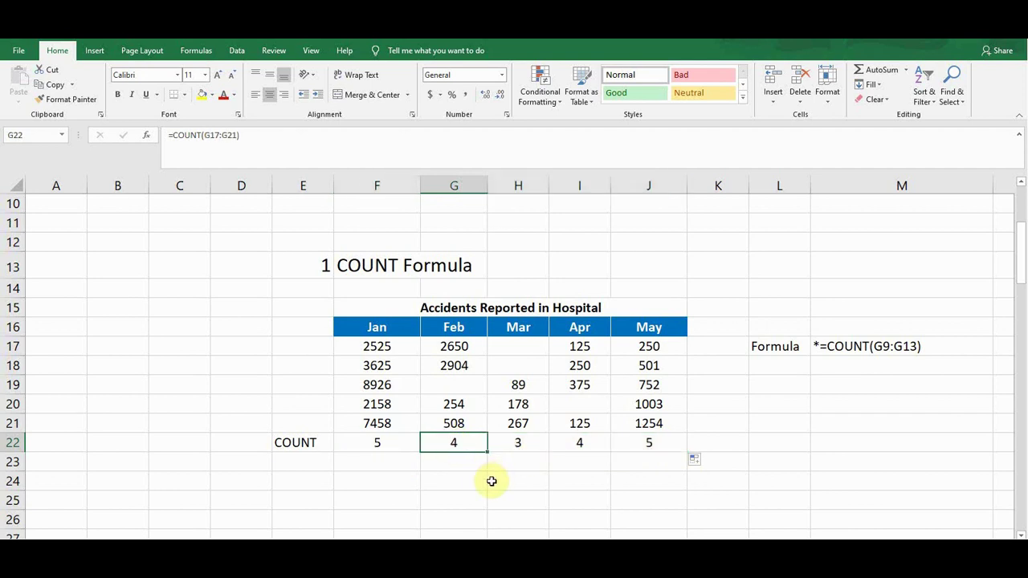
{"action": "left_click", "coordinate": [390, 442]}
{"action": "left_click", "coordinate": [466, 441]}
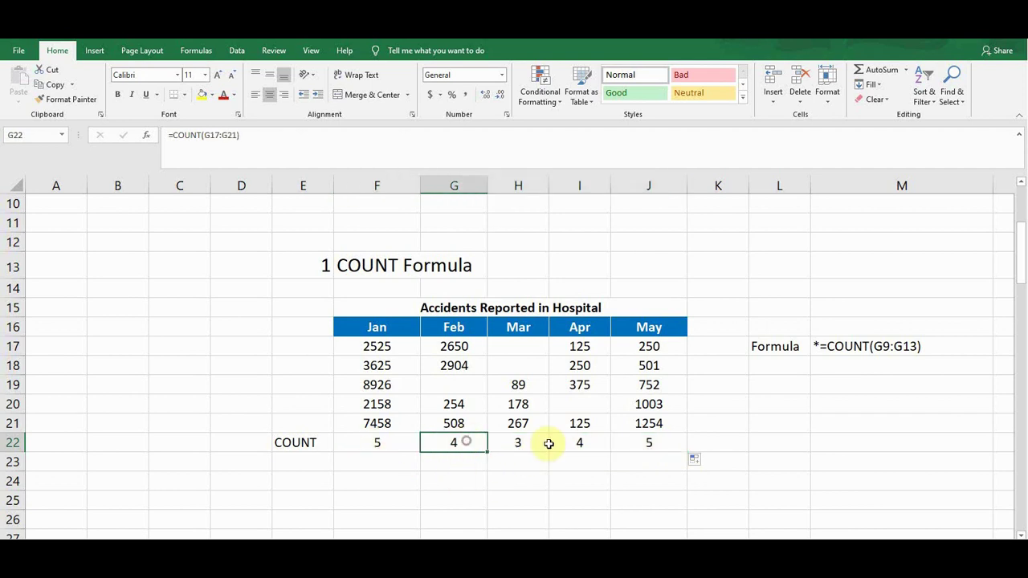
- Verify the Mar, Apr and May counts of 3, 4 and 5 and review the COUNT syntax note
{"action": "left_click", "coordinate": [532, 443]}
{"action": "left_click", "coordinate": [574, 444]}
{"action": "left_click", "coordinate": [649, 443]}
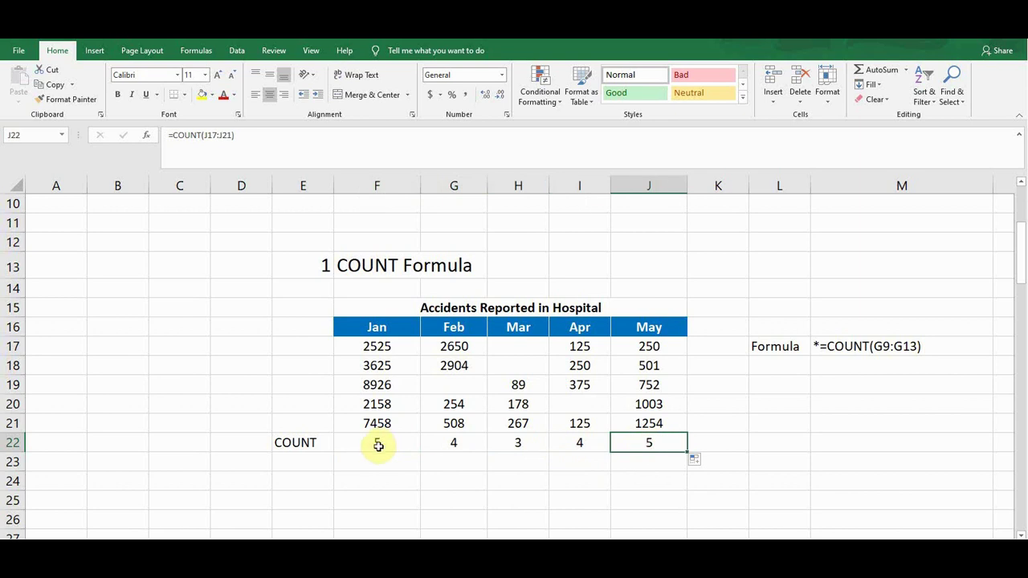
{"action": "left_click", "coordinate": [771, 347]}
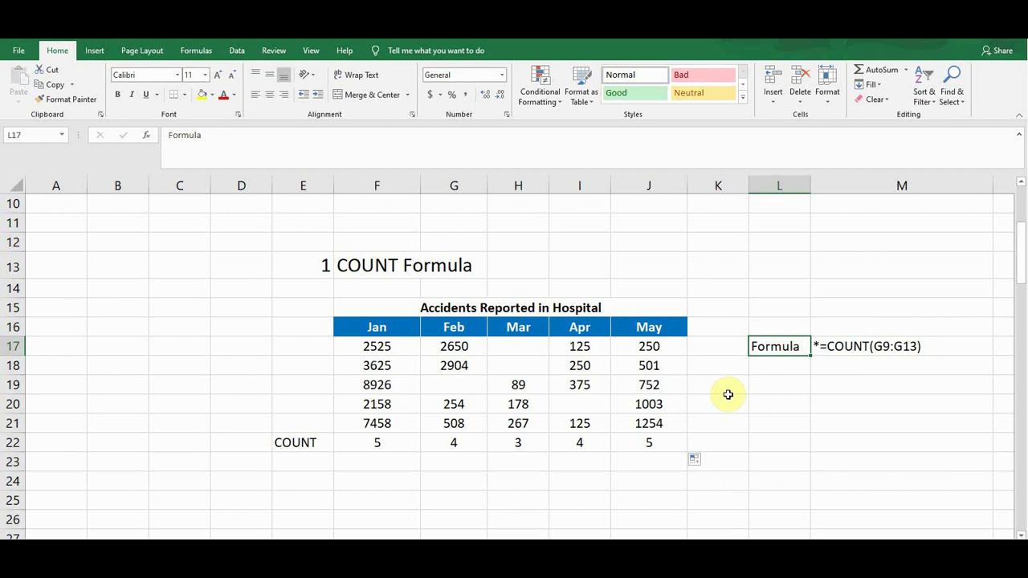
{"action": "scroll", "coordinate": [658, 386], "scroll_direction": "down", "scroll_amount": 1}
- Scroll to the COUNTA table and review its Number columns
{"action": "left_click", "coordinate": [394, 412]}
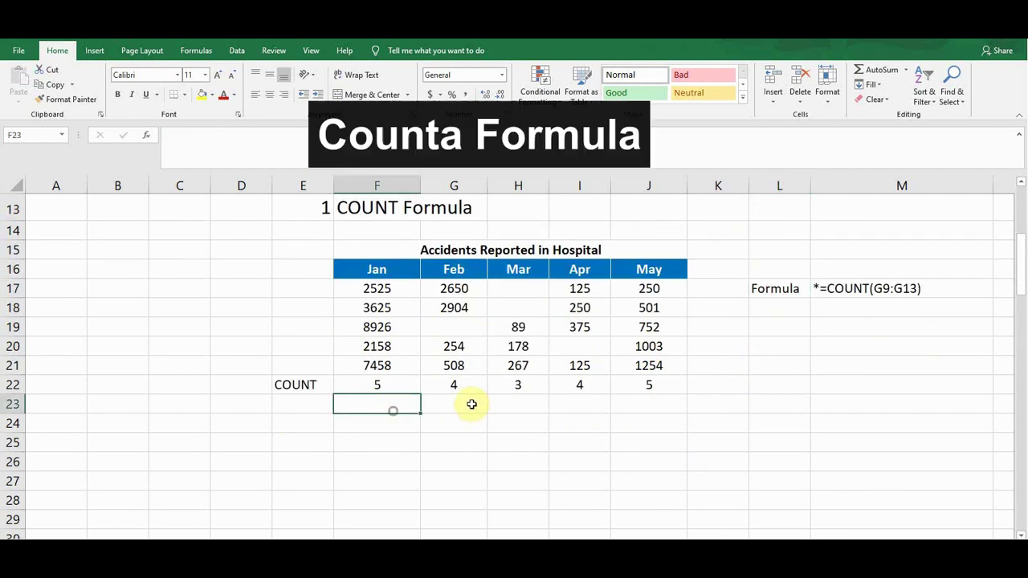
{"action": "scroll", "coordinate": [468, 404], "scroll_direction": "down", "scroll_amount": 5}
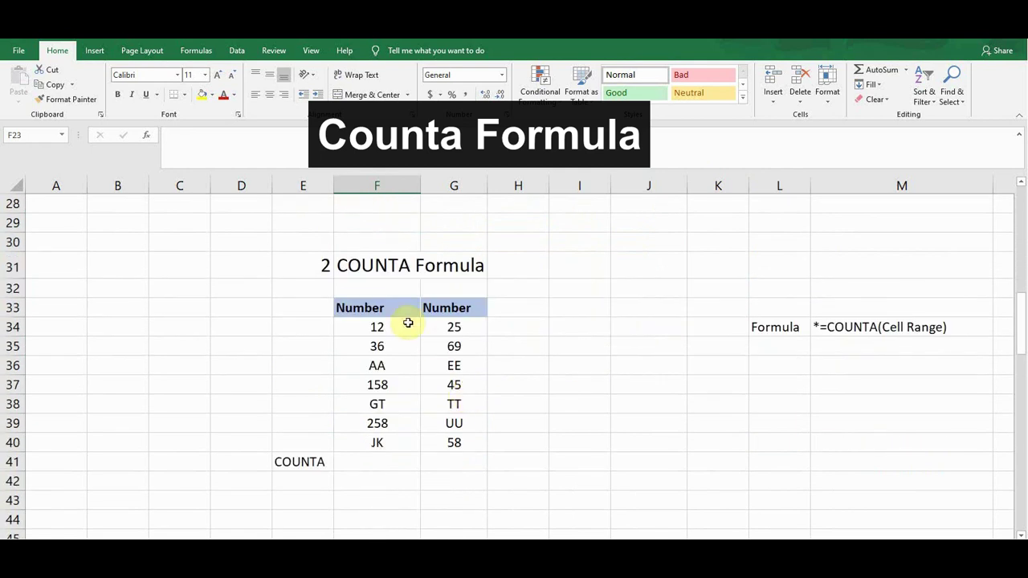
{"action": "left_click", "coordinate": [374, 308]}
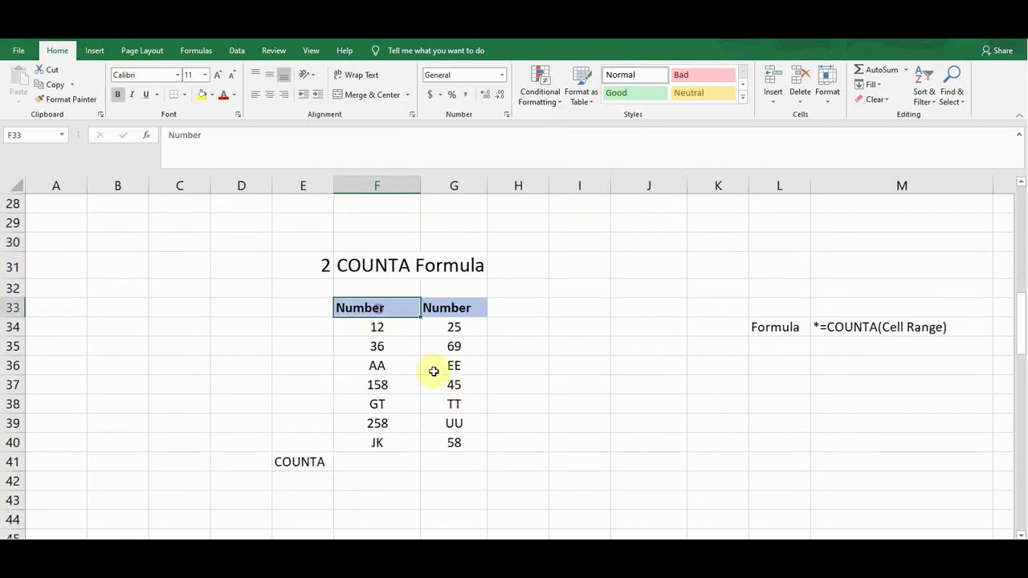
{"action": "left_click", "coordinate": [384, 347]}
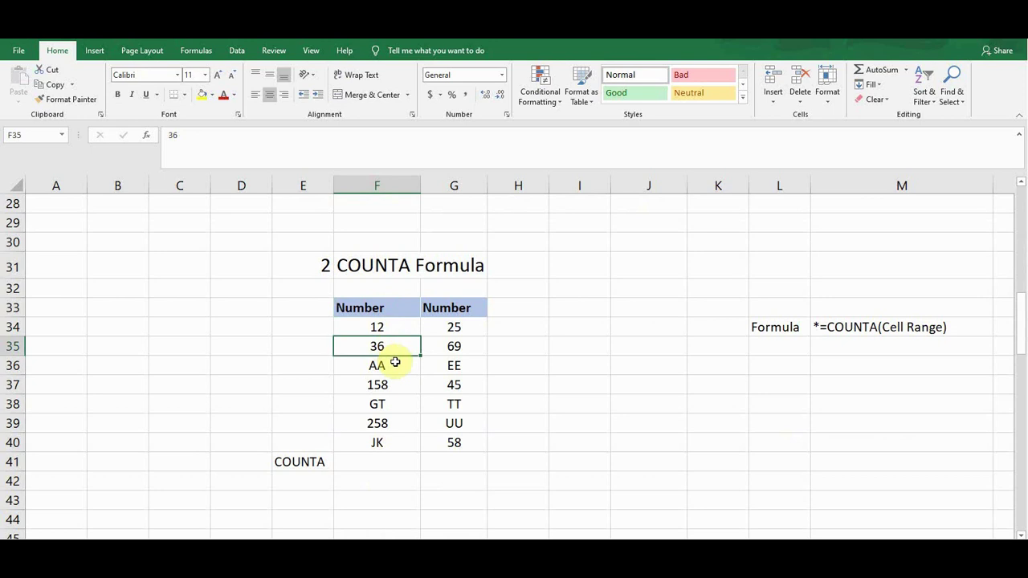
- Enter =COUNTA(F34:F40) in F41, returning 7
{"action": "left_click", "coordinate": [384, 463]}
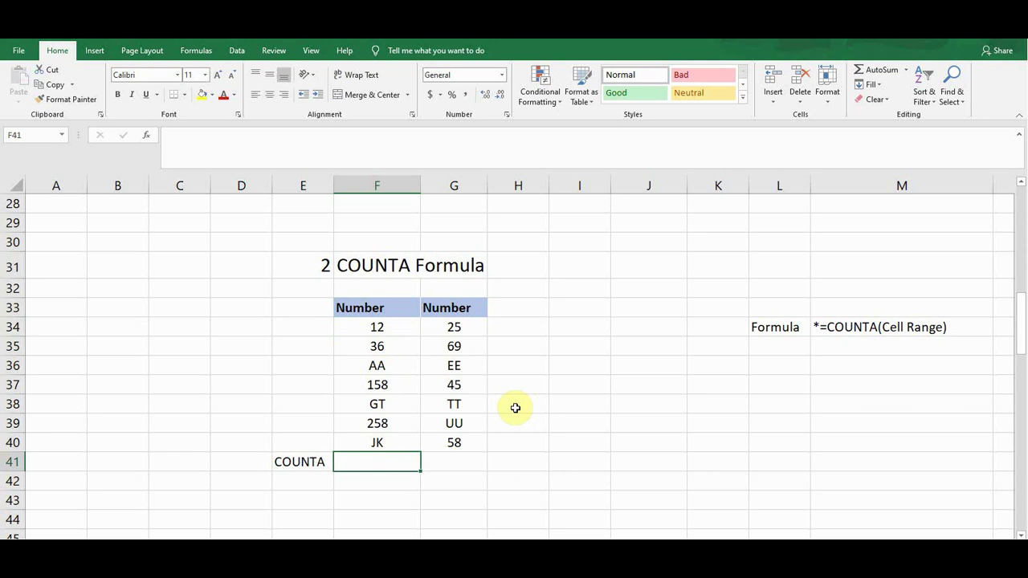
{"action": "type", "text": "=count"}
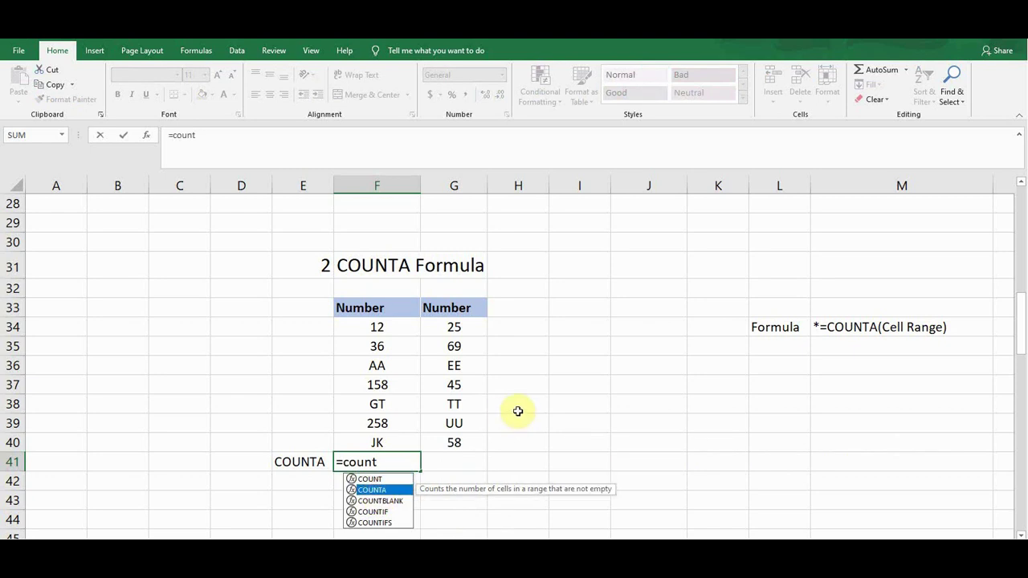
{"action": "key", "text": "Tab"}
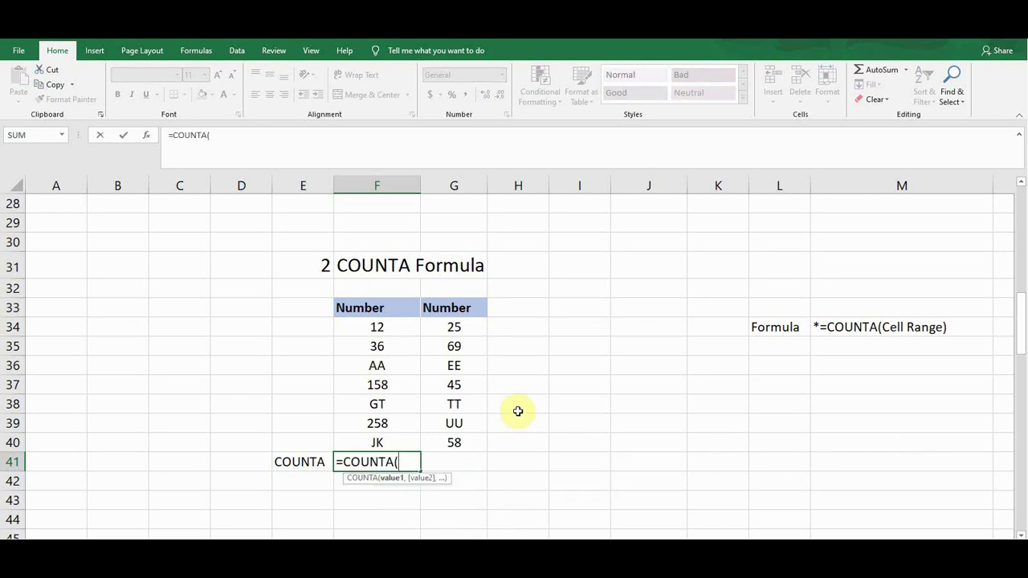
{"action": "left_click", "coordinate": [386, 327]}
{"action": "left_click_drag", "start_coordinate": [383, 371], "coordinate": [381, 438]}
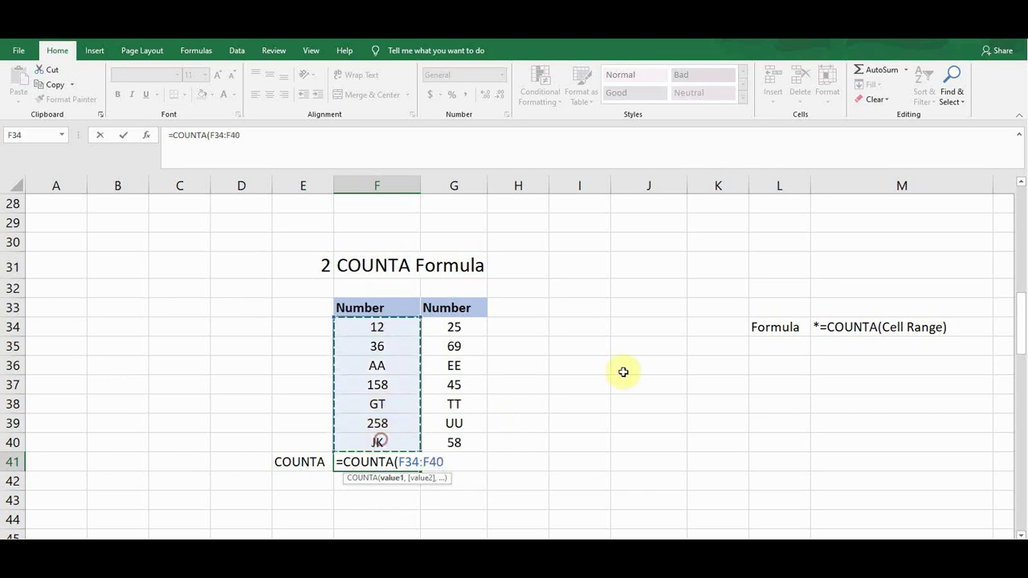
{"action": "type", "text": ")"}
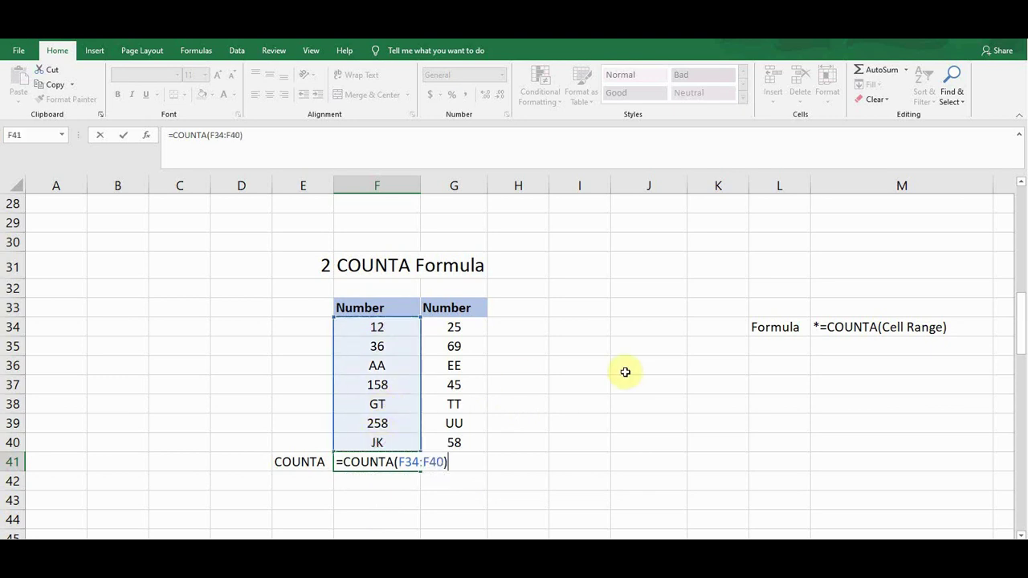
{"action": "key", "text": "Return"}
{"action": "key", "text": "Up"}
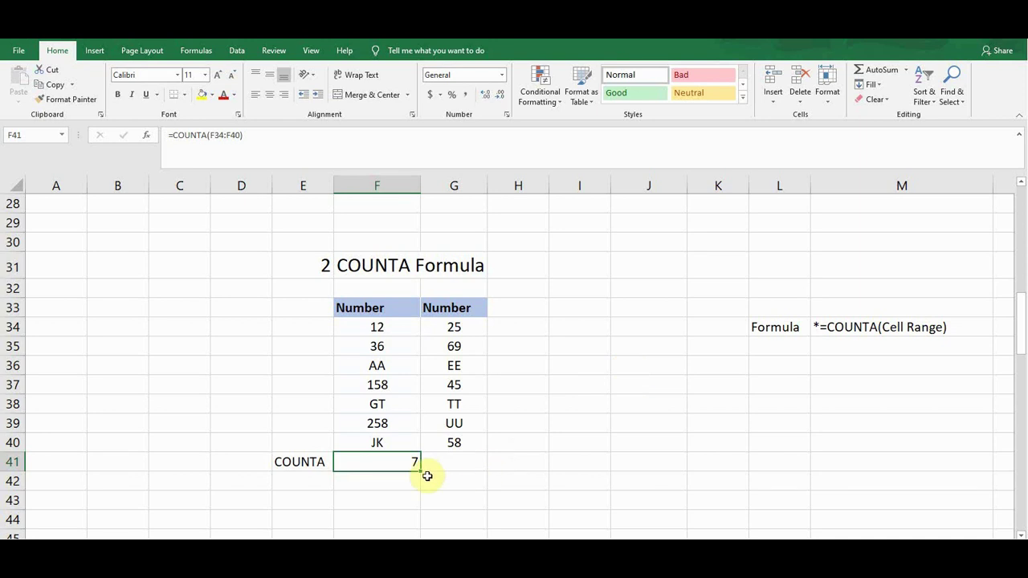
- Copy the COUNTA formula to G41 and check the text and numeric entries it counts
{"action": "left_click_drag", "start_coordinate": [421, 473], "coordinate": [464, 473]}
{"action": "left_click", "coordinate": [382, 463]}
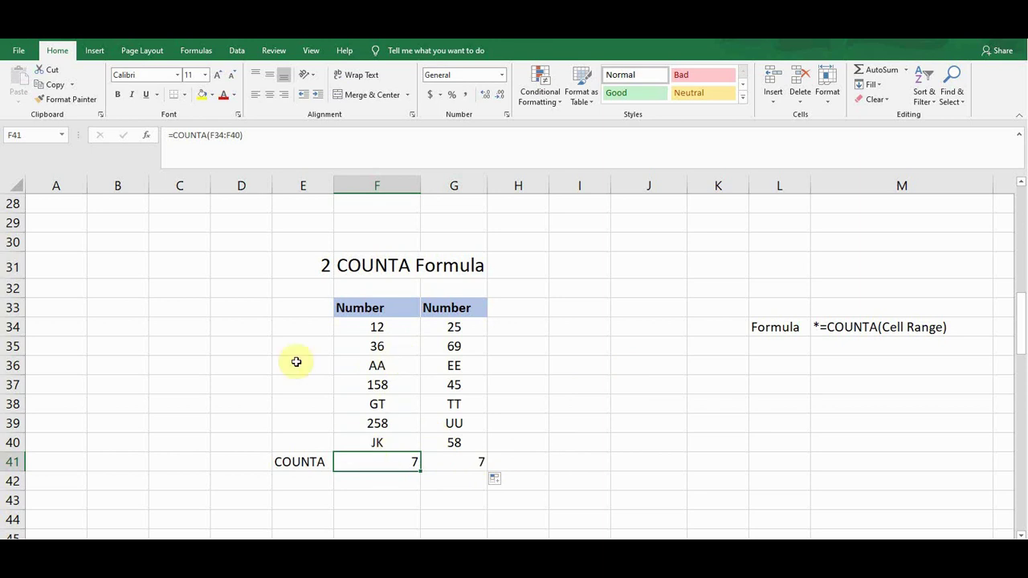
{"action": "left_click", "coordinate": [383, 368]}
{"action": "left_click", "coordinate": [383, 346]}
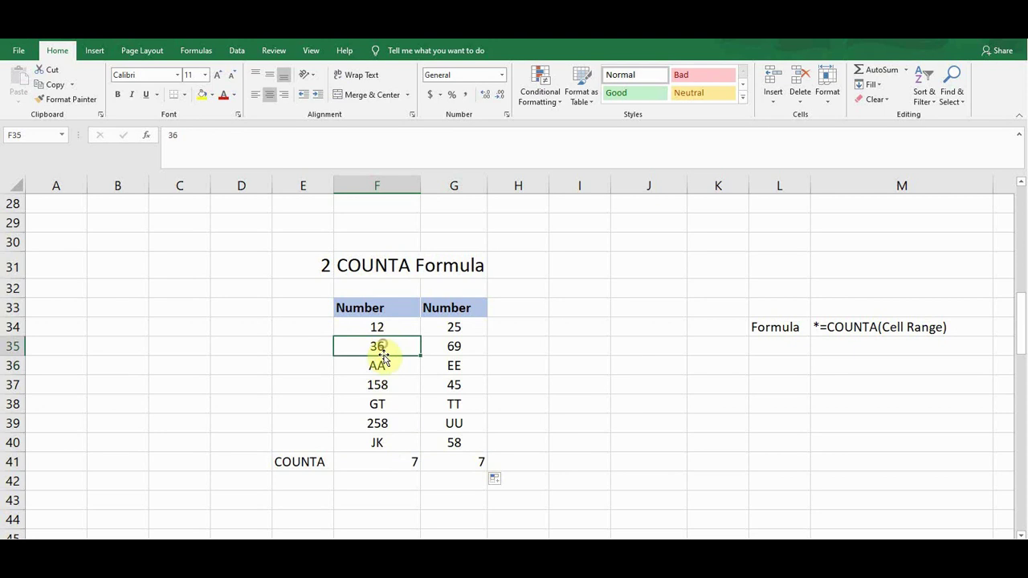
{"action": "left_click", "coordinate": [358, 482]}
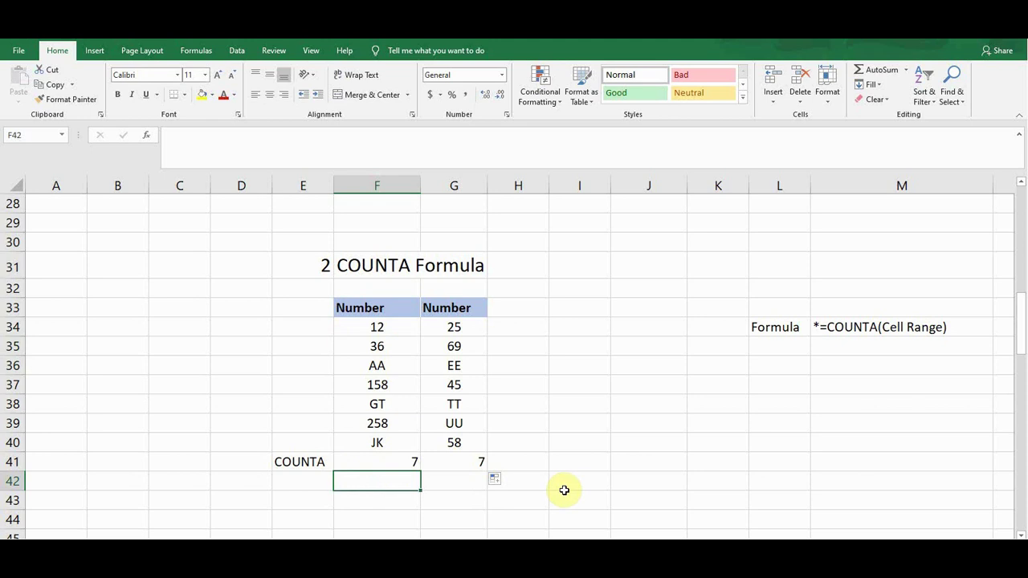
- Enter =COUNT(F34:F40) in F42, returning 4
{"action": "type", "text": "=count"}
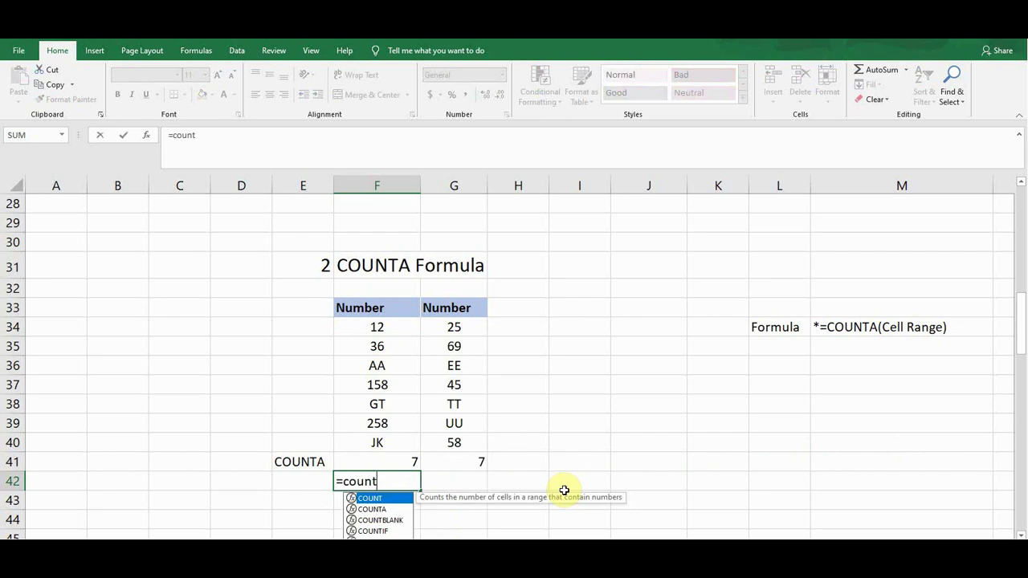
{"action": "double_click", "coordinate": [369, 499]}
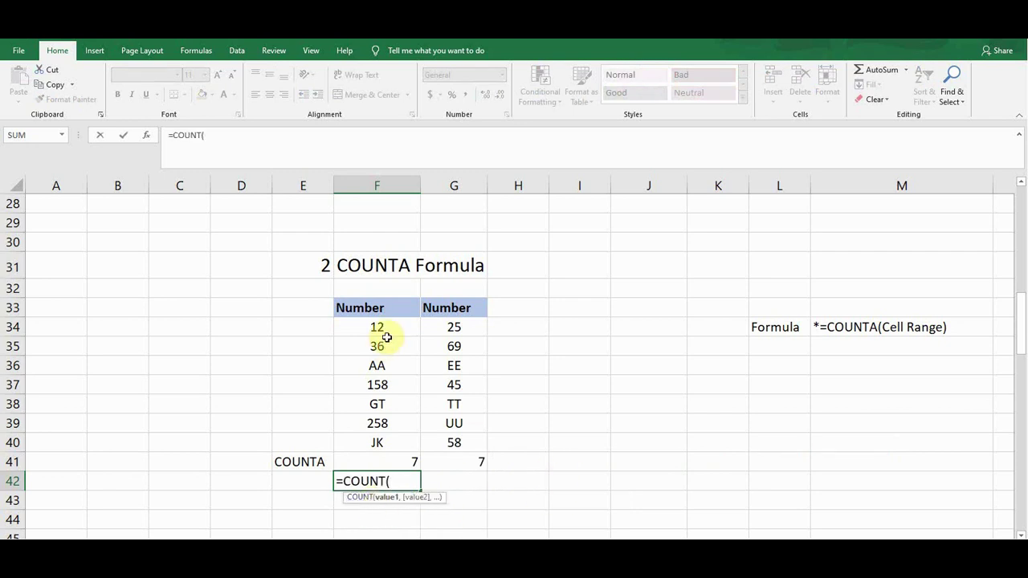
{"action": "left_click_drag", "start_coordinate": [389, 324], "coordinate": [381, 443]}
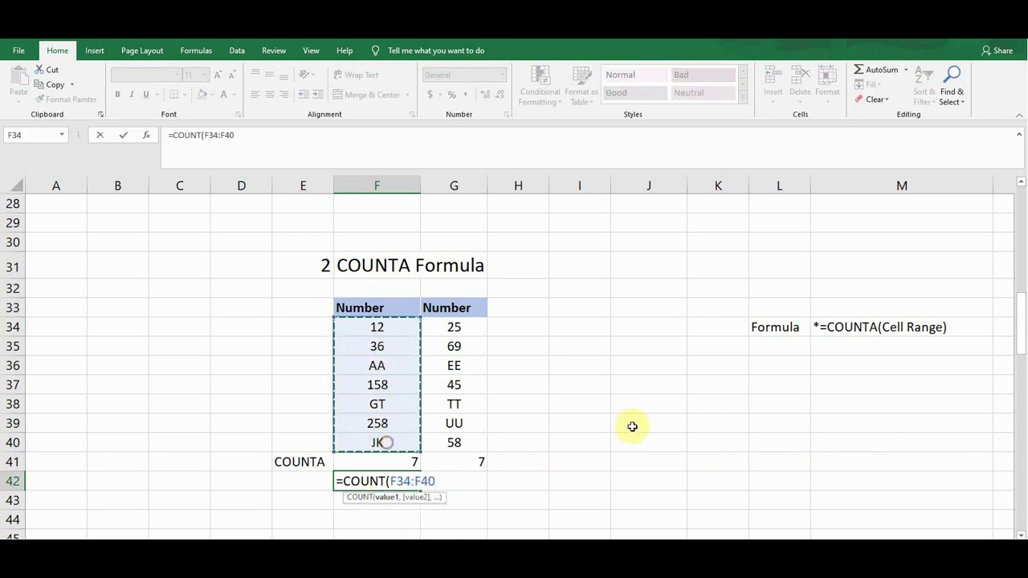
{"action": "type", "text": ")"}
{"action": "key", "text": "Return"}
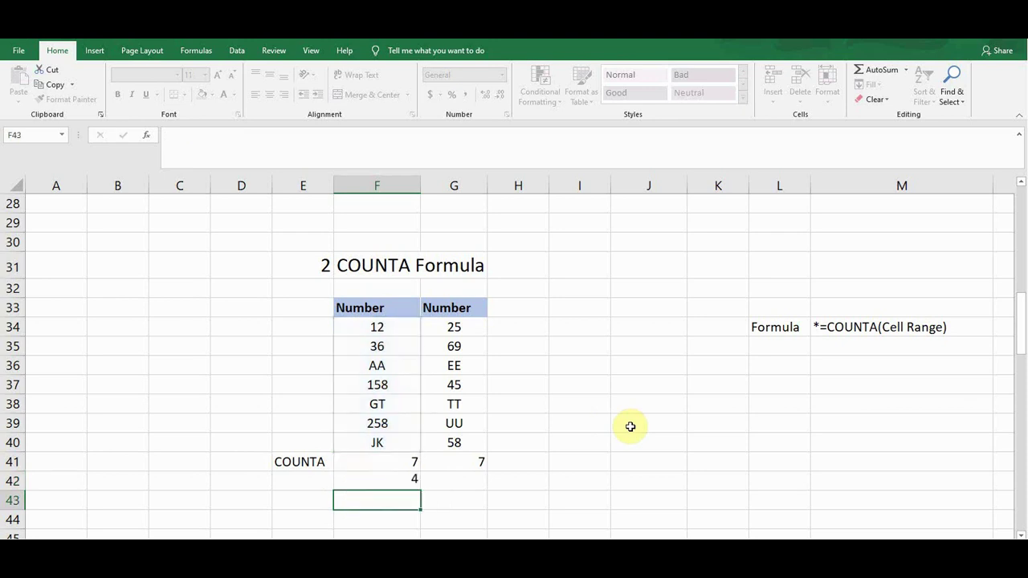
{"action": "key", "text": "Up"}
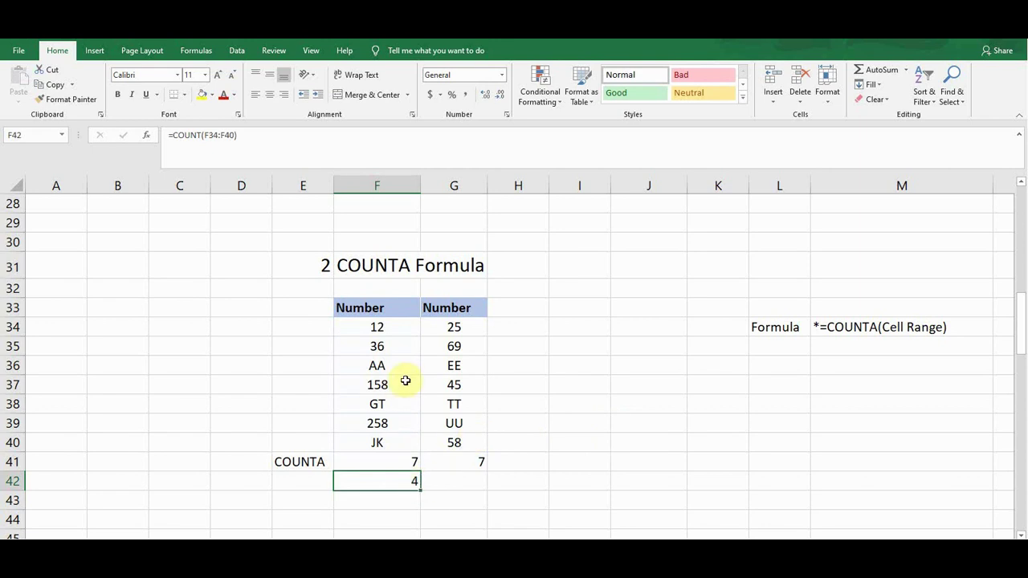
- Compare the text entries AA, GT and JK against the COUNTA result of 7 and COUNT result of 4
{"action": "left_click", "coordinate": [384, 365]}
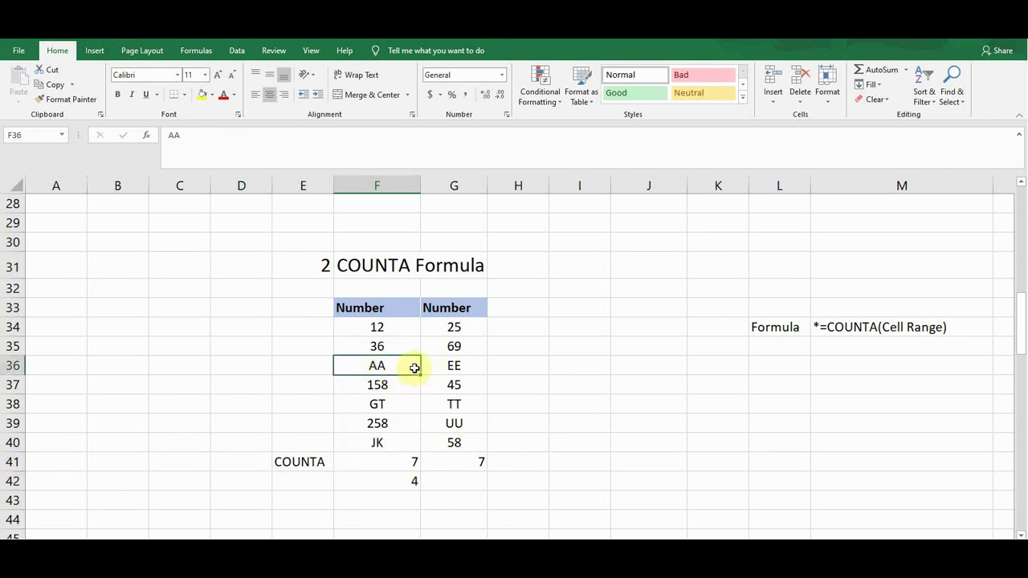
{"action": "left_click", "coordinate": [386, 401]}
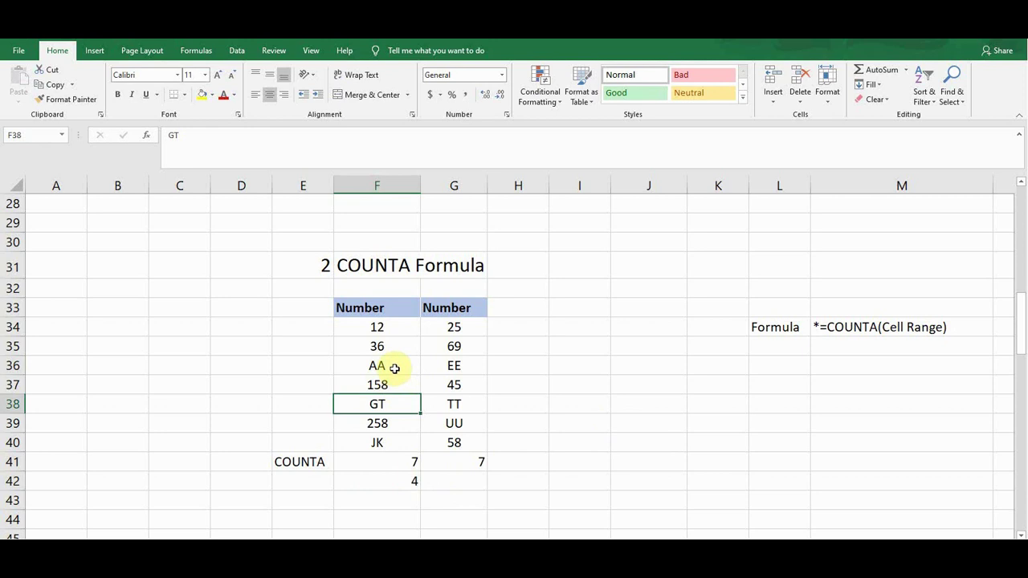
{"action": "left_click", "coordinate": [391, 366]}
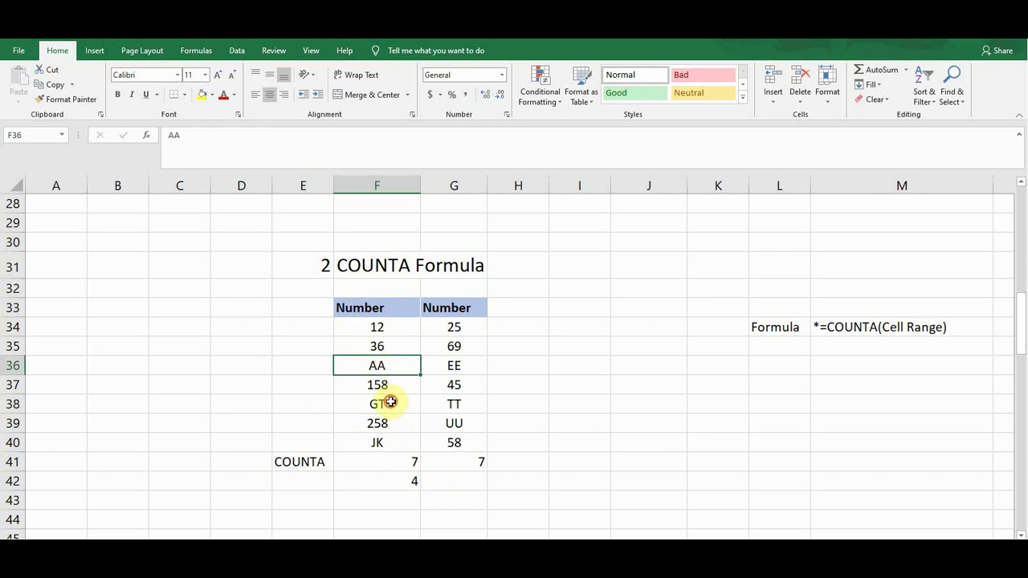
{"action": "left_click", "coordinate": [389, 403]}
{"action": "left_click", "coordinate": [384, 442]}
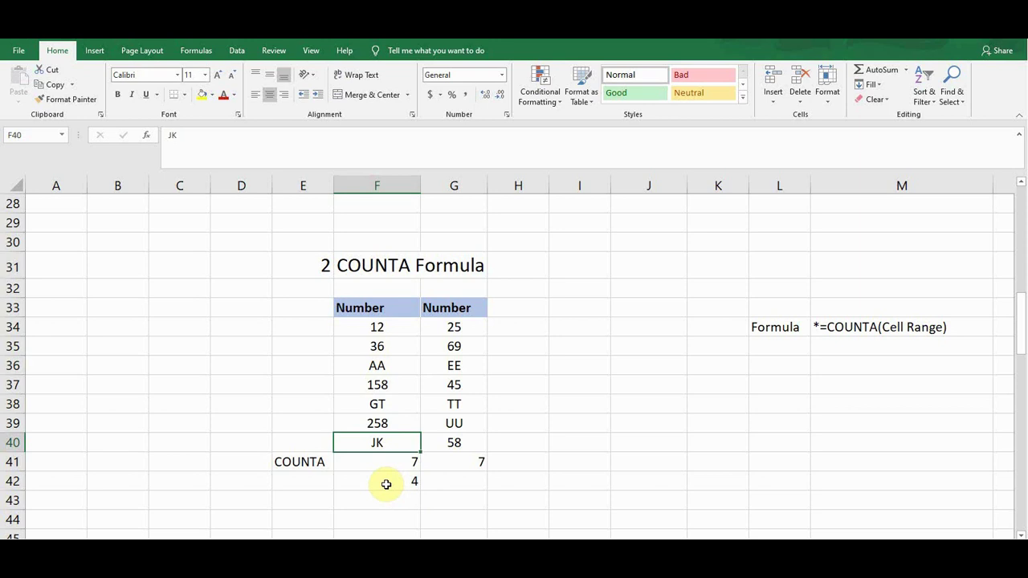
{"action": "left_click", "coordinate": [380, 462]}
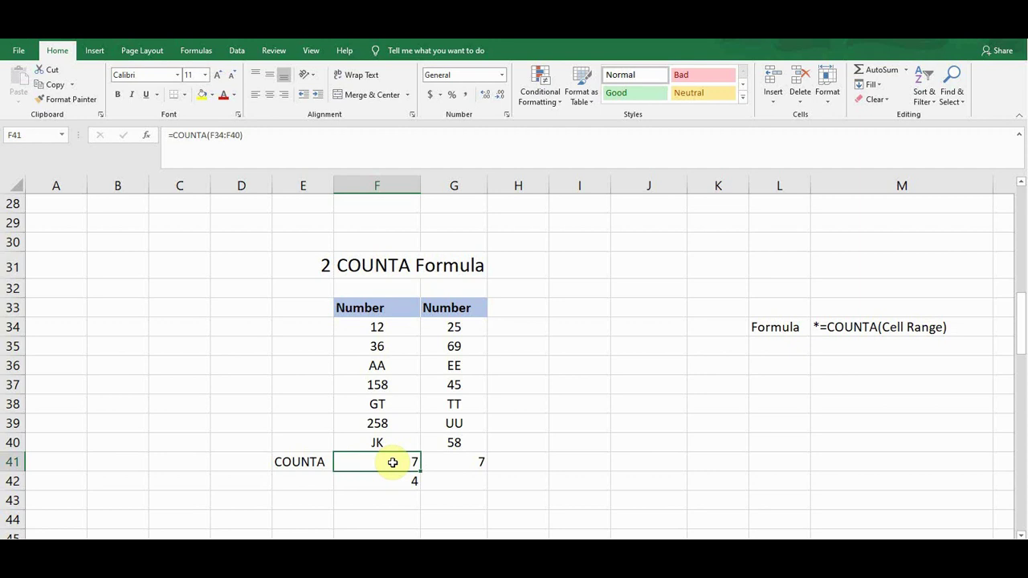
{"action": "left_click", "coordinate": [318, 461]}
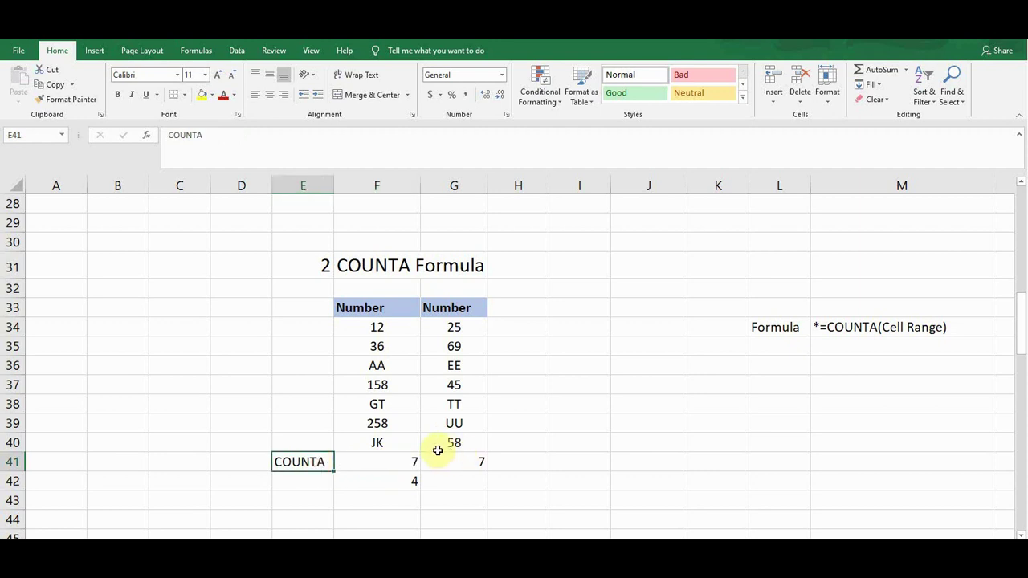
{"action": "left_click", "coordinate": [394, 482]}
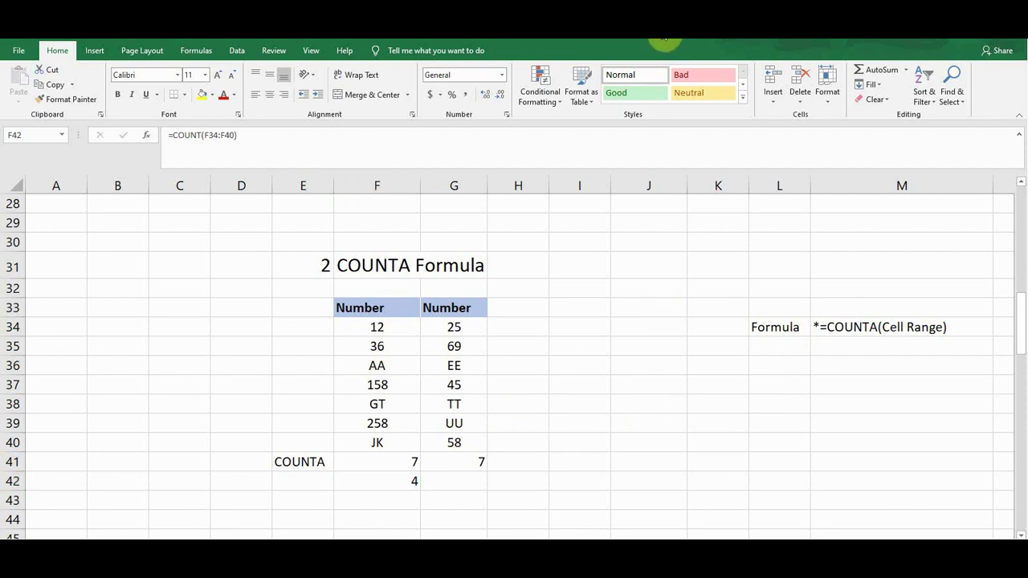
- Scroll to the 3 COUNTBLANK Formula section and look over its Number table with blank cells
{"action": "scroll", "coordinate": [661, 241], "scroll_direction": "down", "scroll_amount": 1}
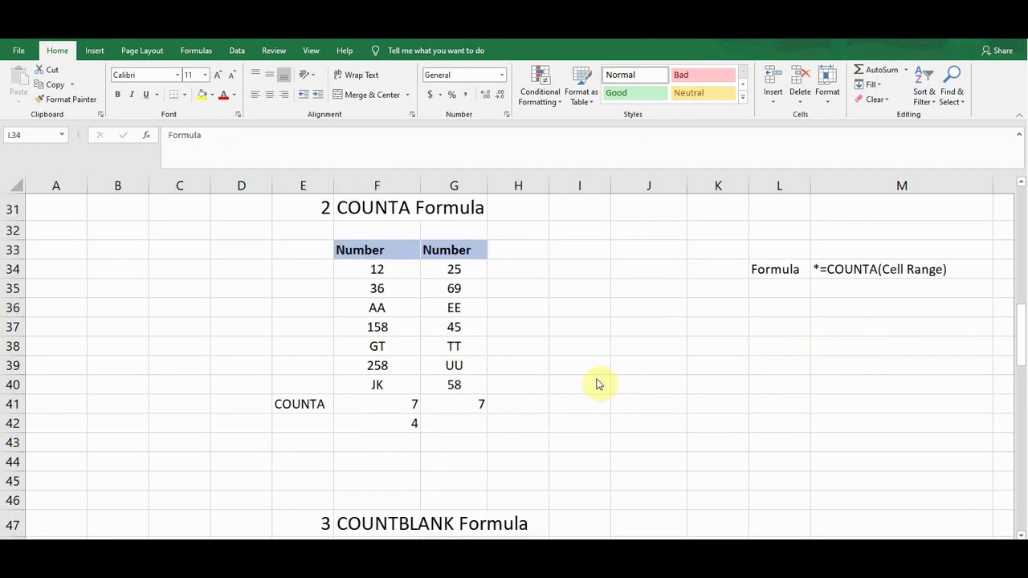
{"action": "left_click", "coordinate": [530, 420]}
{"action": "scroll", "coordinate": [542, 416], "scroll_direction": "down", "scroll_amount": 3}
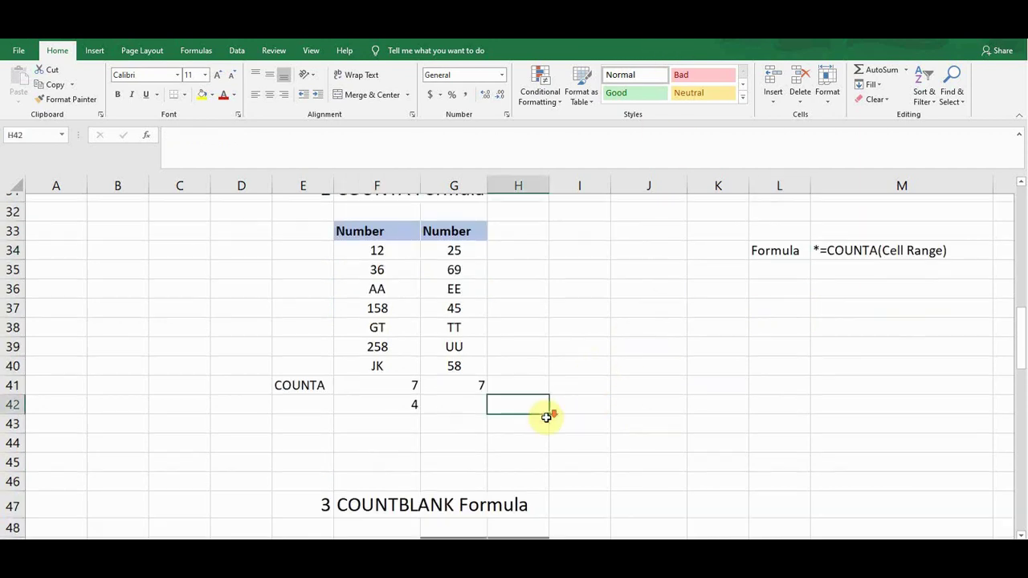
{"action": "scroll", "coordinate": [514, 386], "scroll_direction": "down", "scroll_amount": 1}
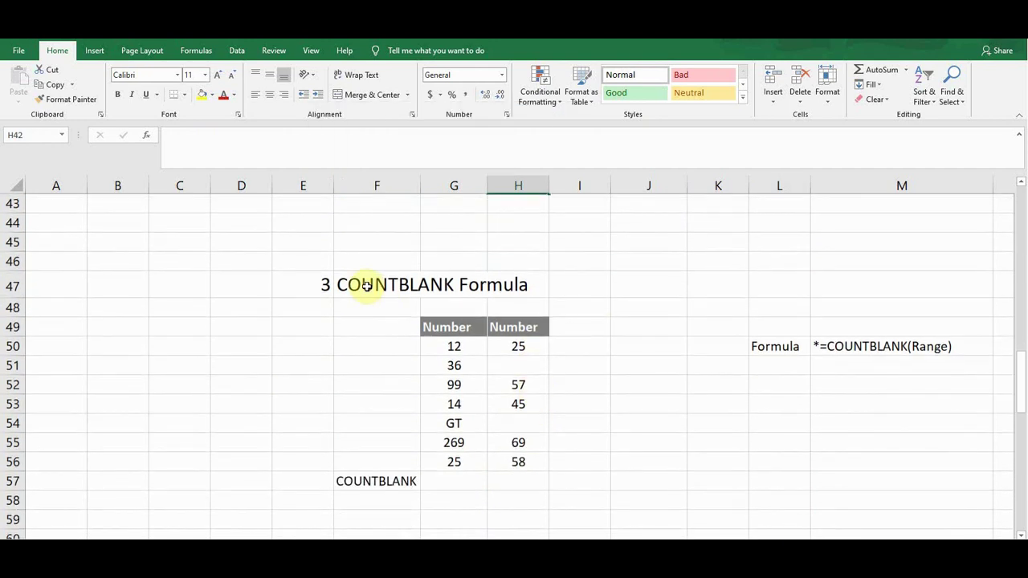
{"action": "left_click", "coordinate": [365, 284]}
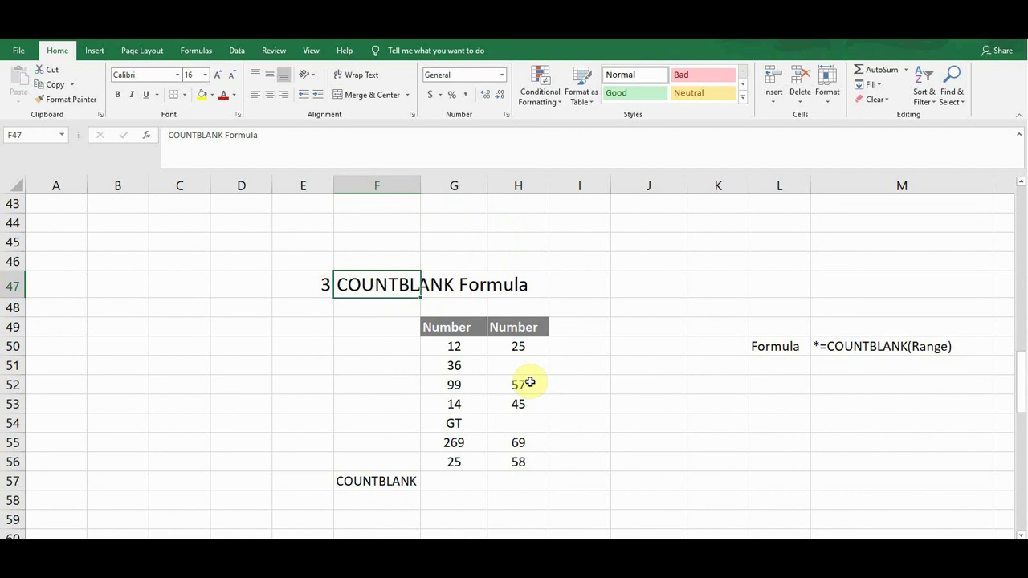
{"action": "left_click", "coordinate": [459, 331]}
{"action": "left_click_drag", "start_coordinate": [456, 346], "coordinate": [504, 350]}
{"action": "left_click", "coordinate": [464, 367]}
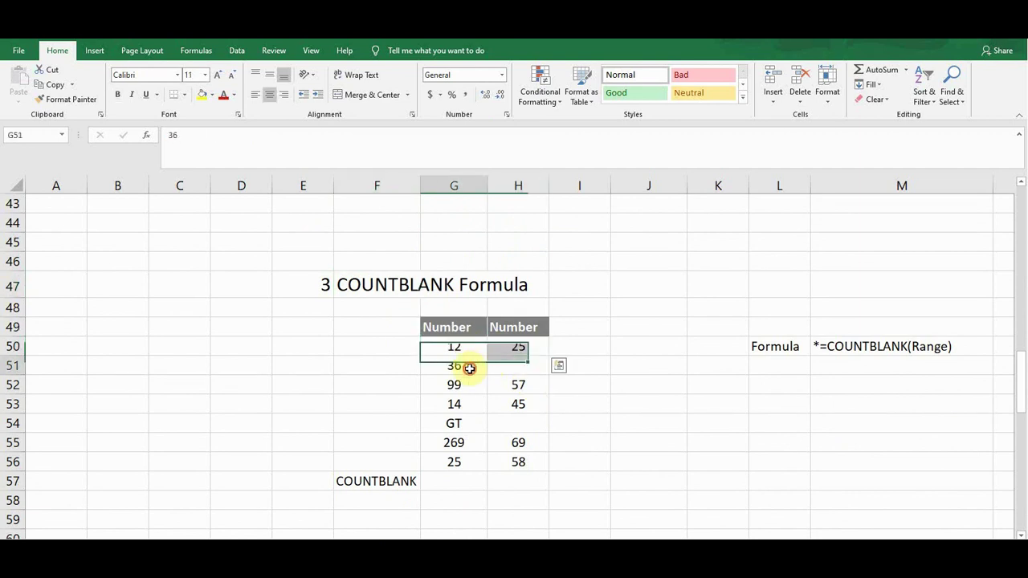
- Enter =COUNTBLANK(G50:G56) in G57 for the first Number column, returning 0
{"action": "left_click", "coordinate": [452, 482]}
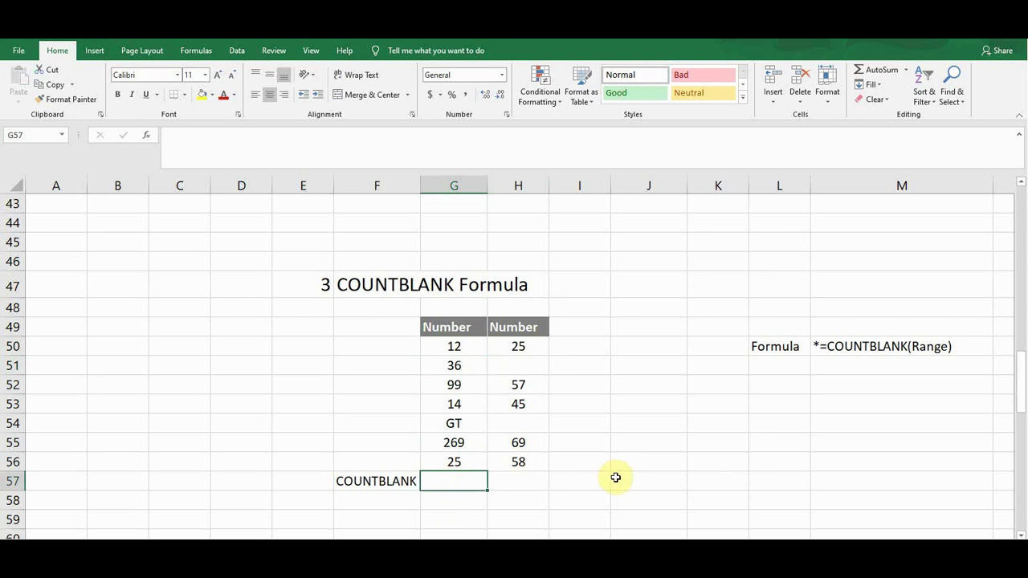
{"action": "type", "text": "=count"}
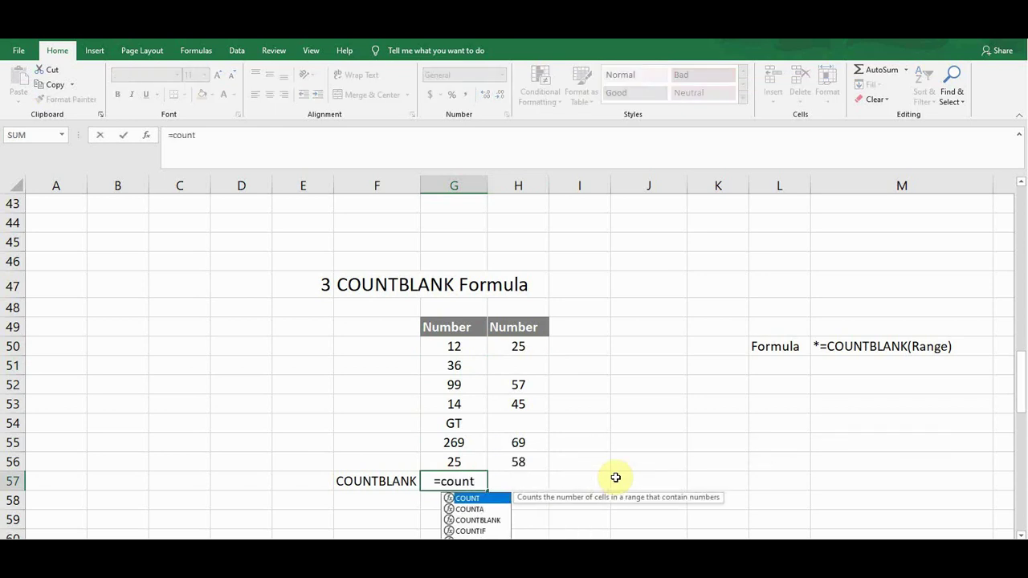
{"action": "left_click", "coordinate": [472, 520]}
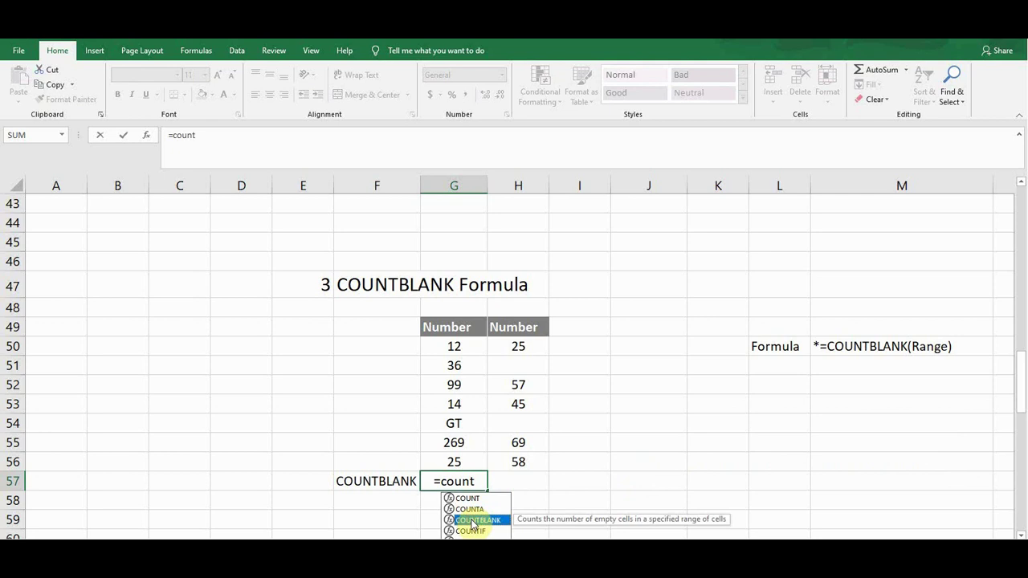
{"action": "double_click", "coordinate": [472, 522]}
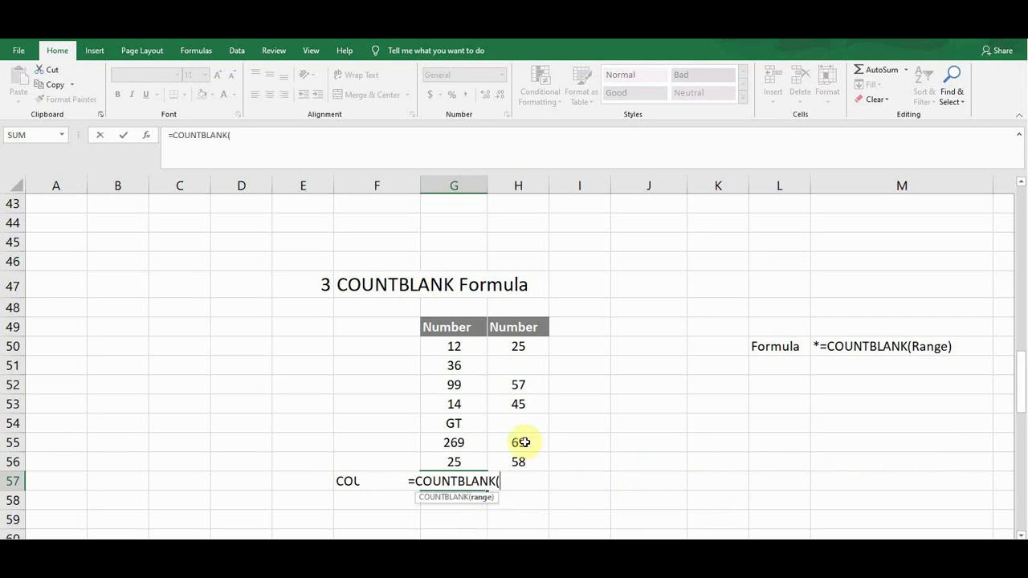
{"action": "left_click", "coordinate": [460, 346]}
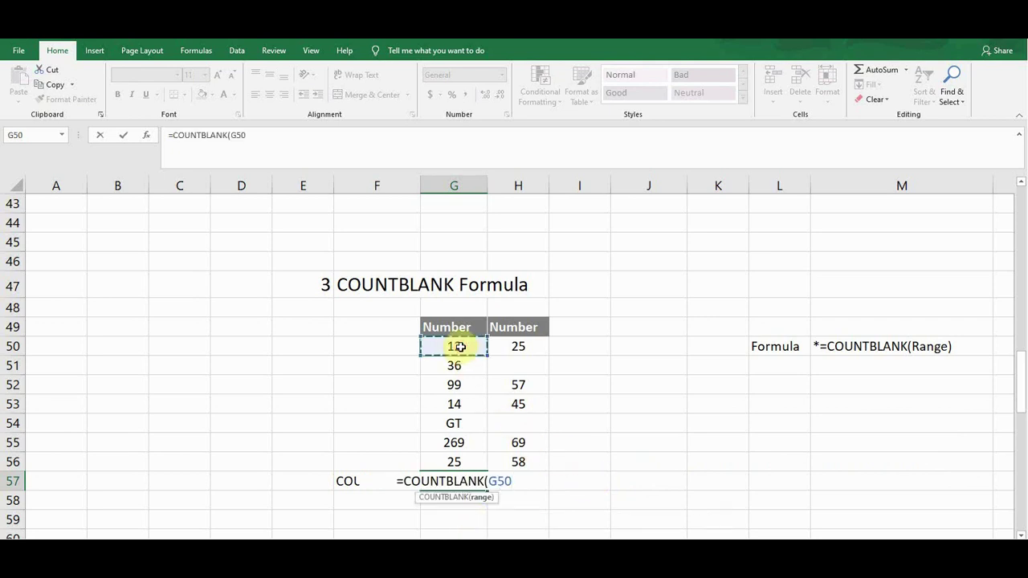
{"action": "left_click_drag", "start_coordinate": [459, 346], "coordinate": [453, 460]}
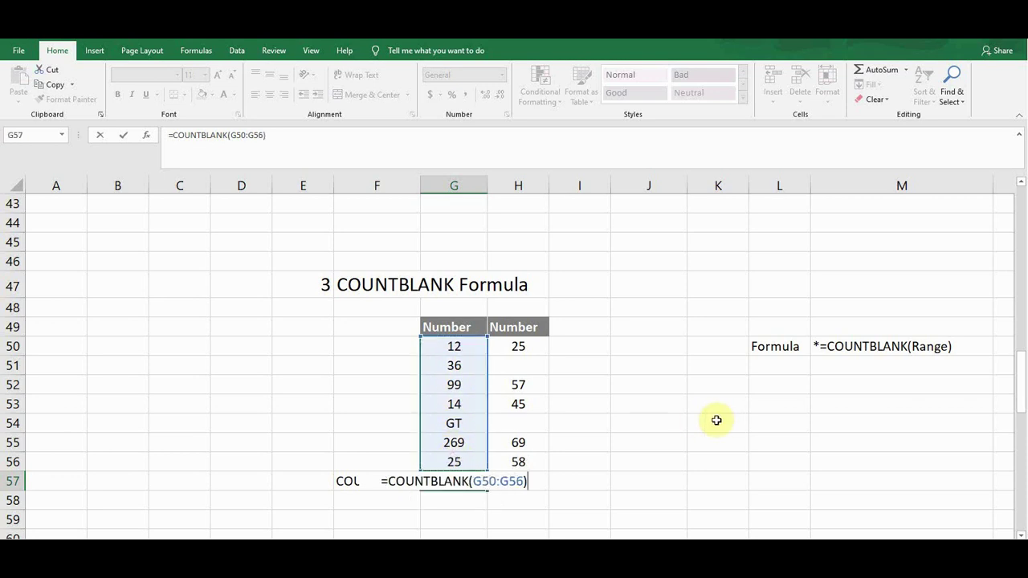
{"action": "key", "text": "Return"}
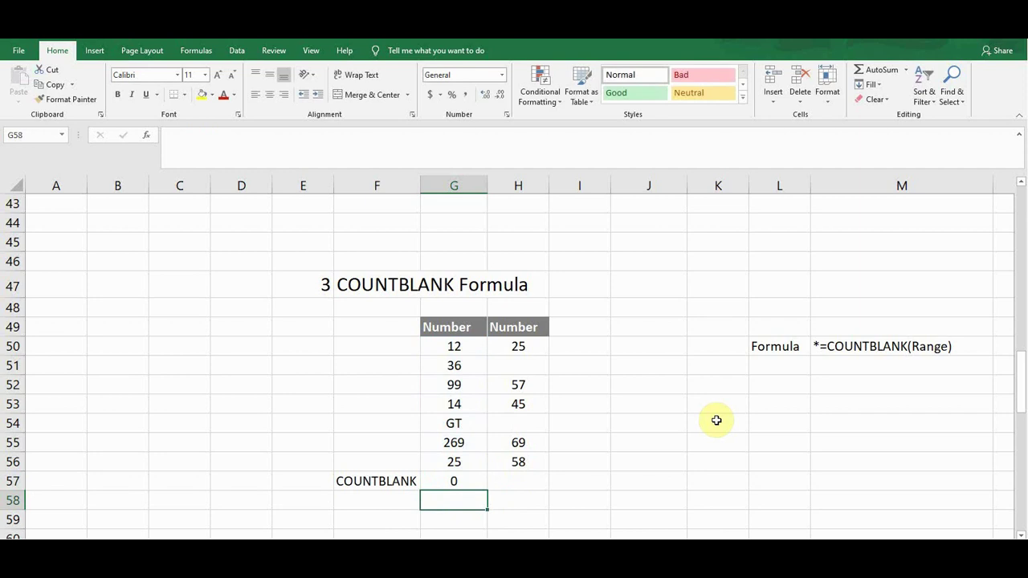
{"action": "key", "text": "Up"}
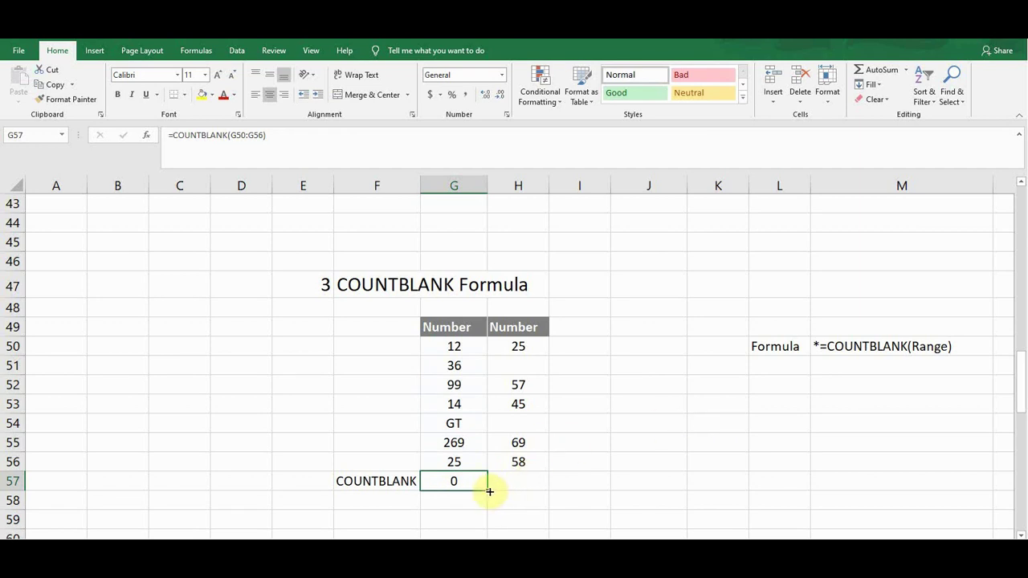
{"action": "left_click_drag", "start_coordinate": [488, 490], "coordinate": [533, 491]}
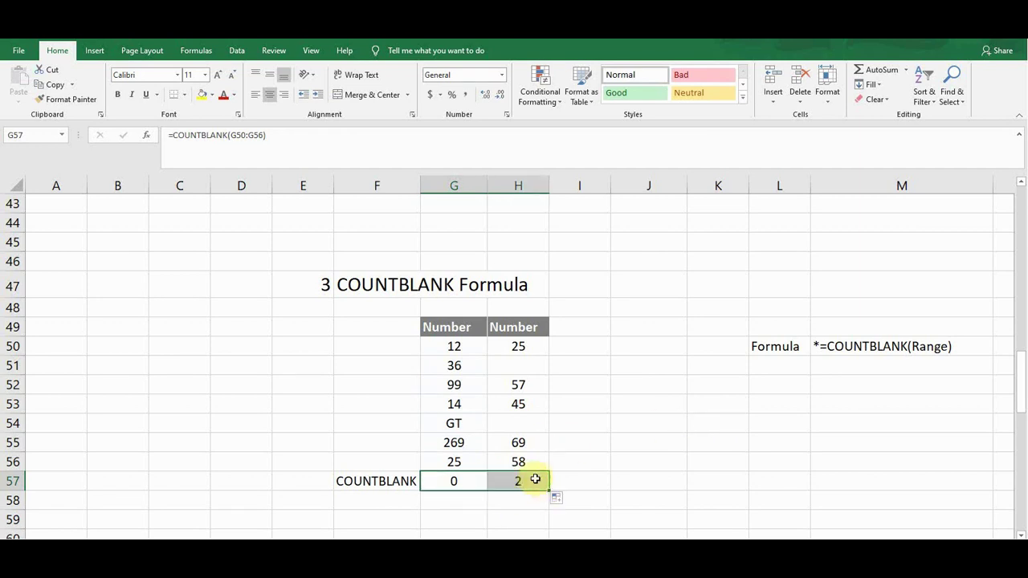
{"action": "left_click", "coordinate": [534, 480]}
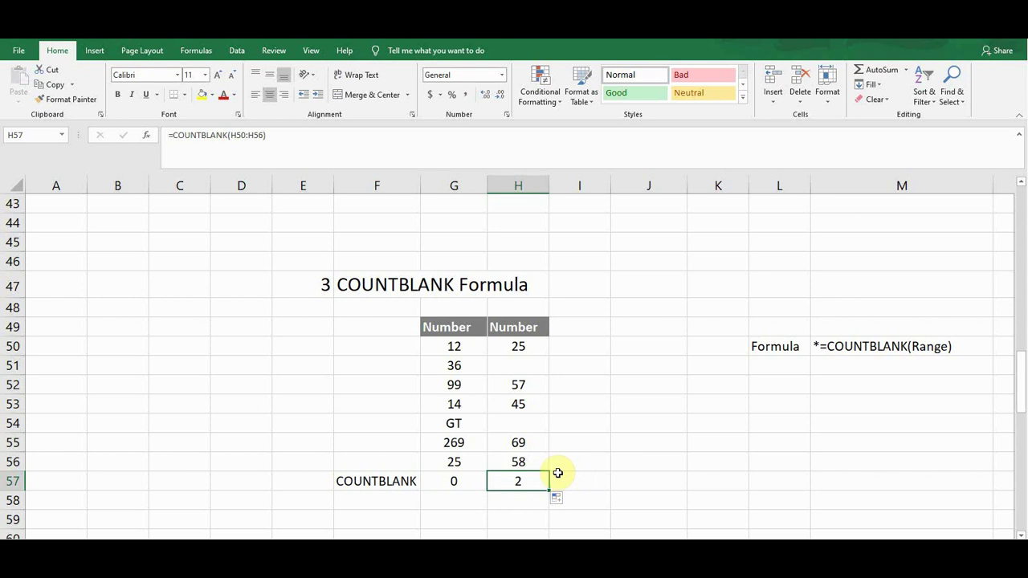
{"action": "left_click", "coordinate": [524, 367]}
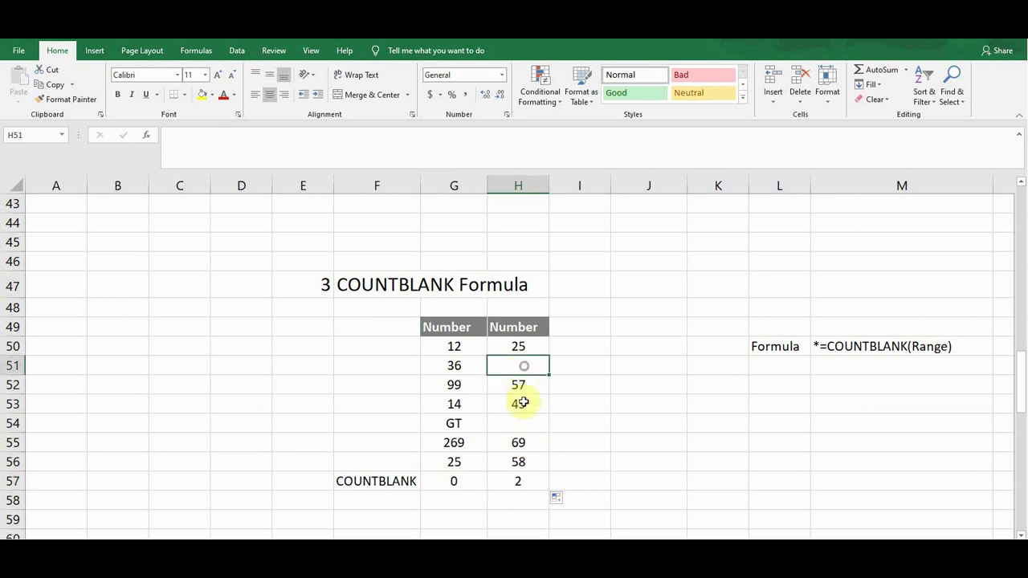
{"action": "left_click", "coordinate": [517, 419]}
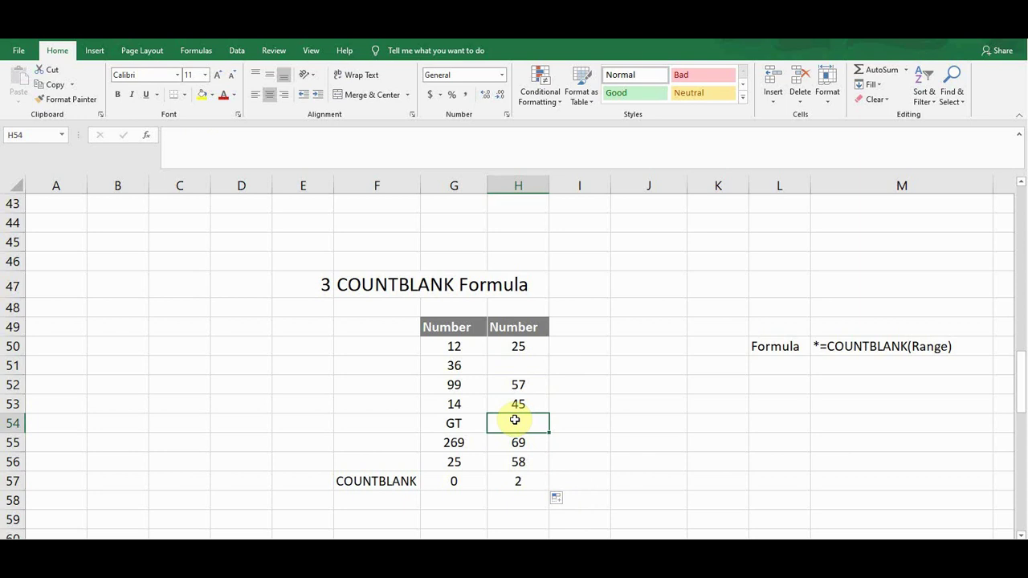
{"action": "left_click", "coordinate": [516, 481]}
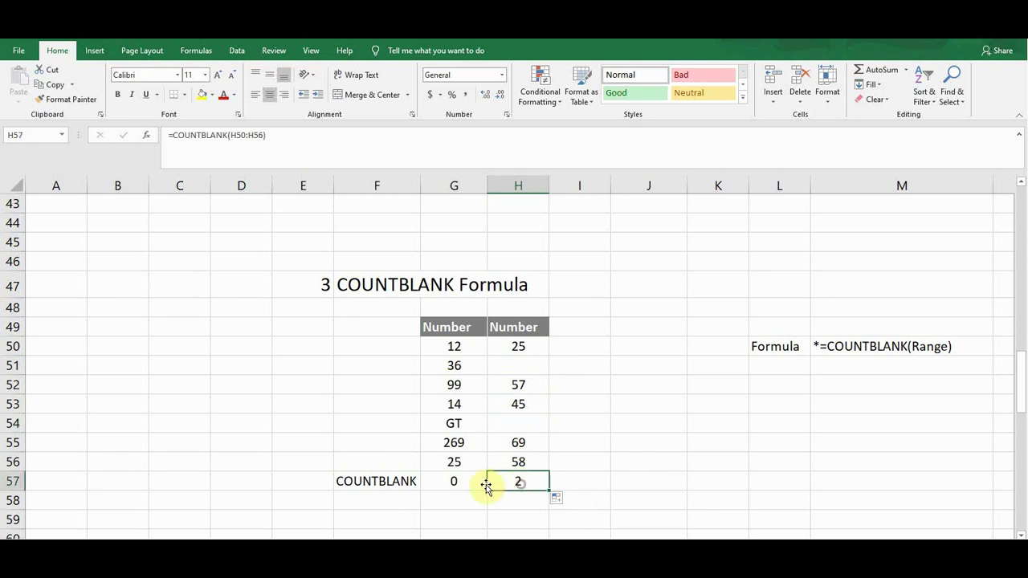
{"action": "left_click", "coordinate": [453, 346]}
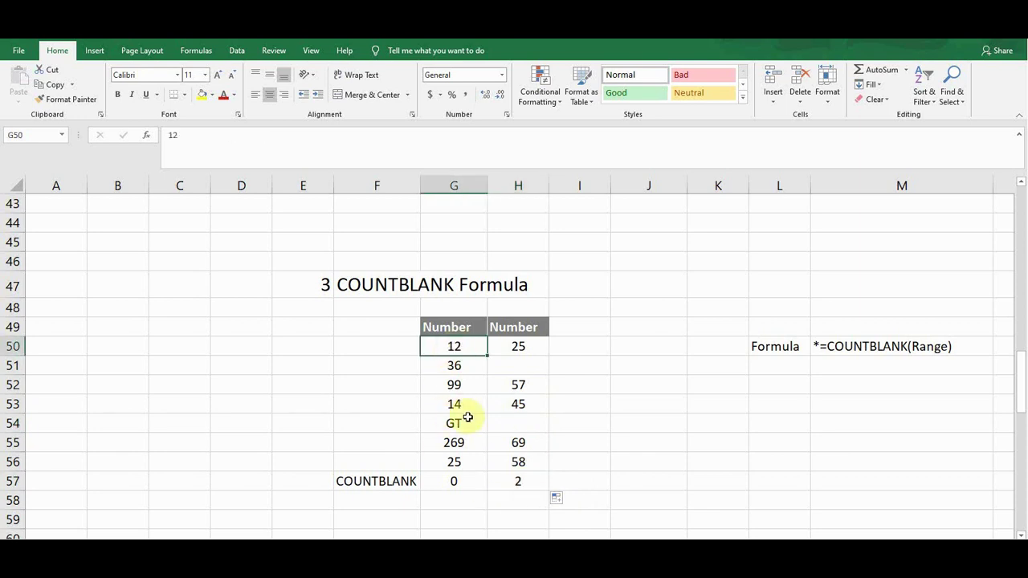
{"action": "left_click", "coordinate": [453, 424]}
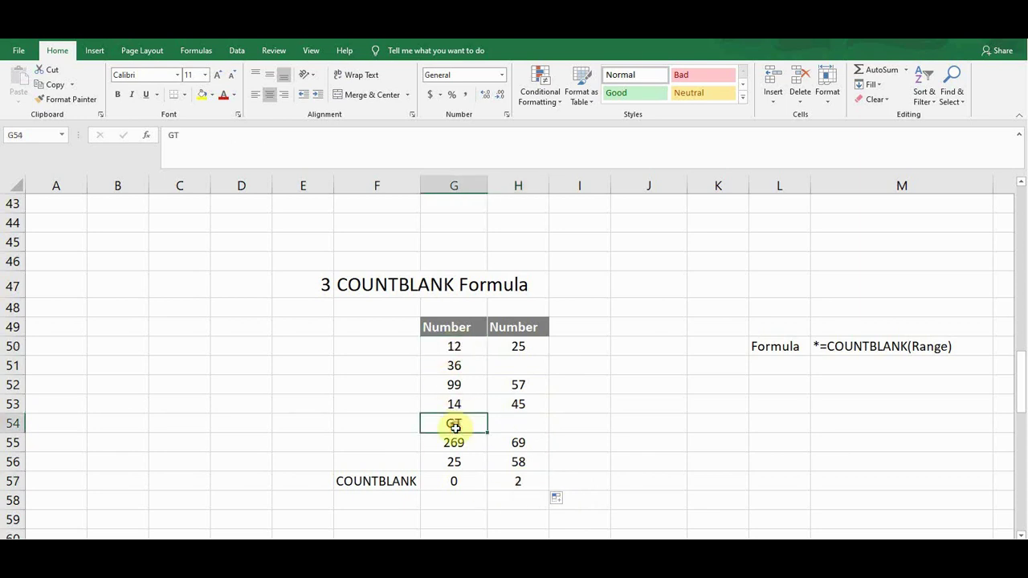
{"action": "left_click", "coordinate": [457, 481]}
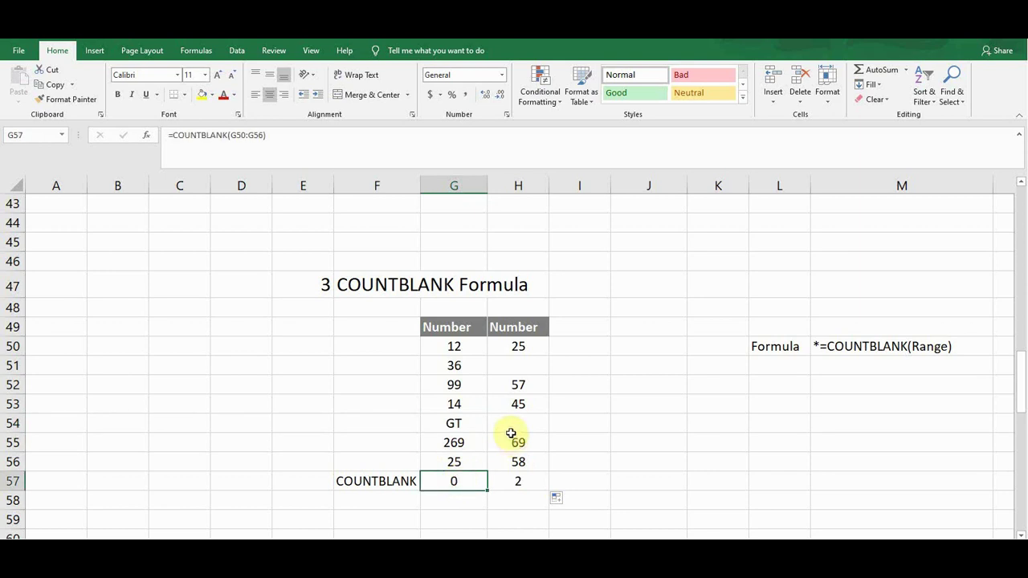
{"action": "left_click", "coordinate": [787, 345]}
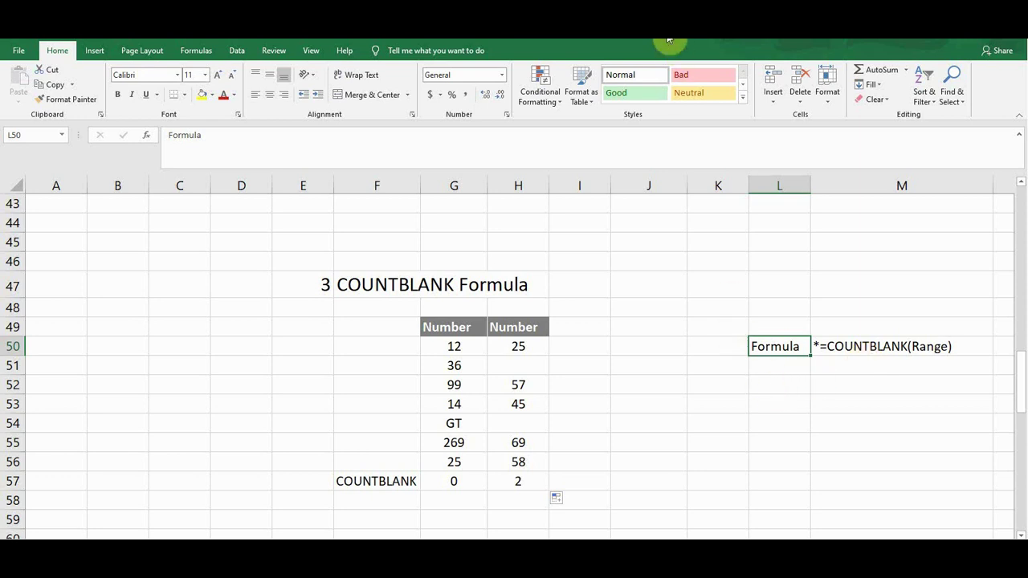
- Scroll down to the 4 COUNTIF Formula section heading
{"action": "scroll", "coordinate": [732, 334], "scroll_direction": "down", "scroll_amount": 2}
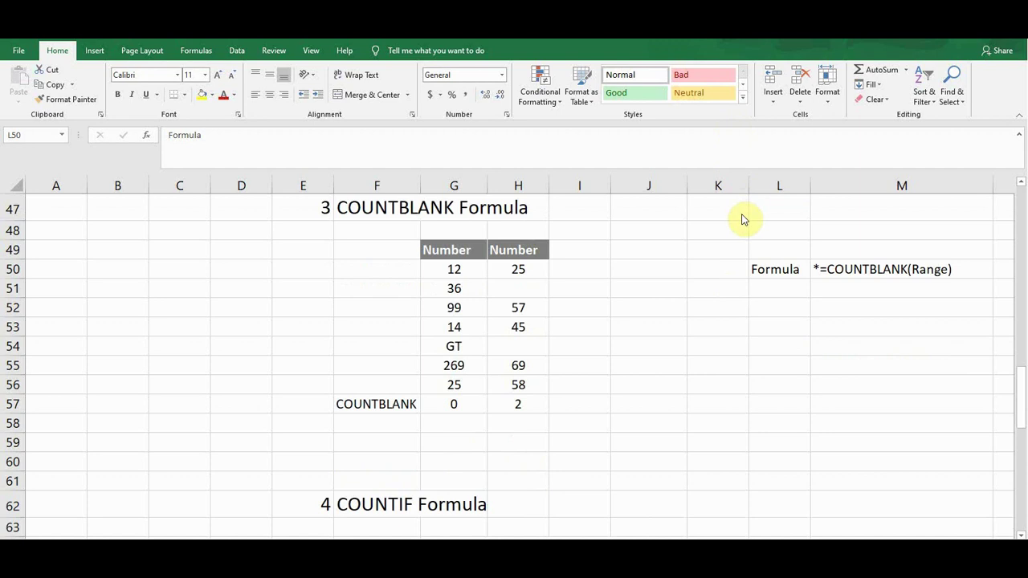
{"action": "left_click", "coordinate": [771, 274]}
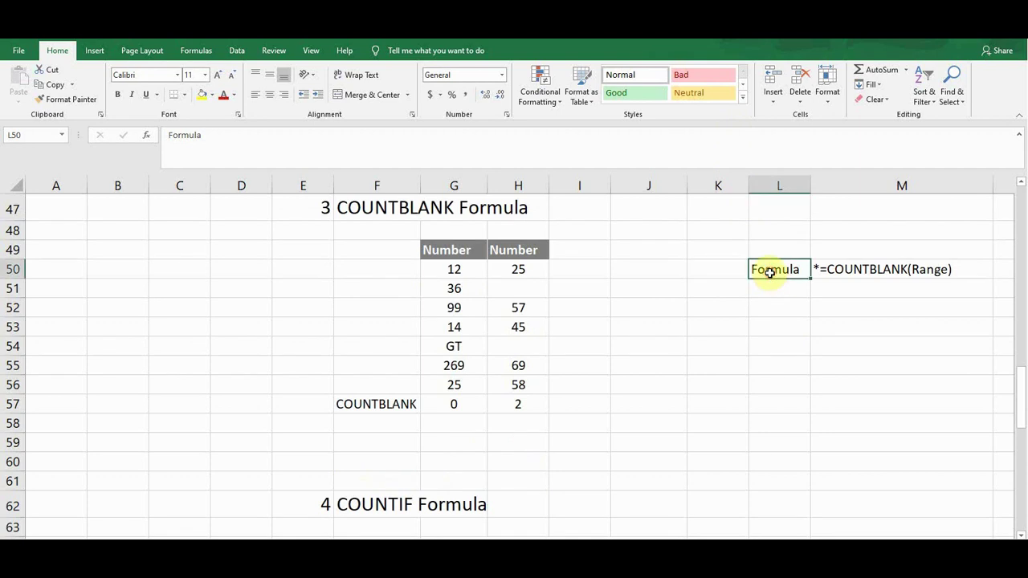
{"action": "left_click", "coordinate": [381, 500]}
{"action": "scroll", "coordinate": [565, 494], "scroll_direction": "down", "scroll_amount": 1}
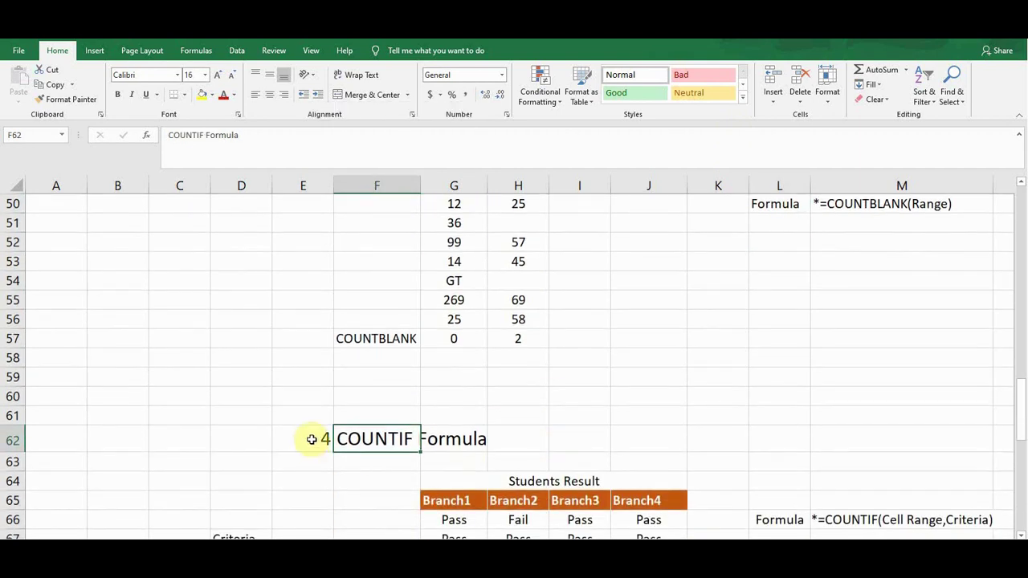
{"action": "left_click", "coordinate": [310, 438]}
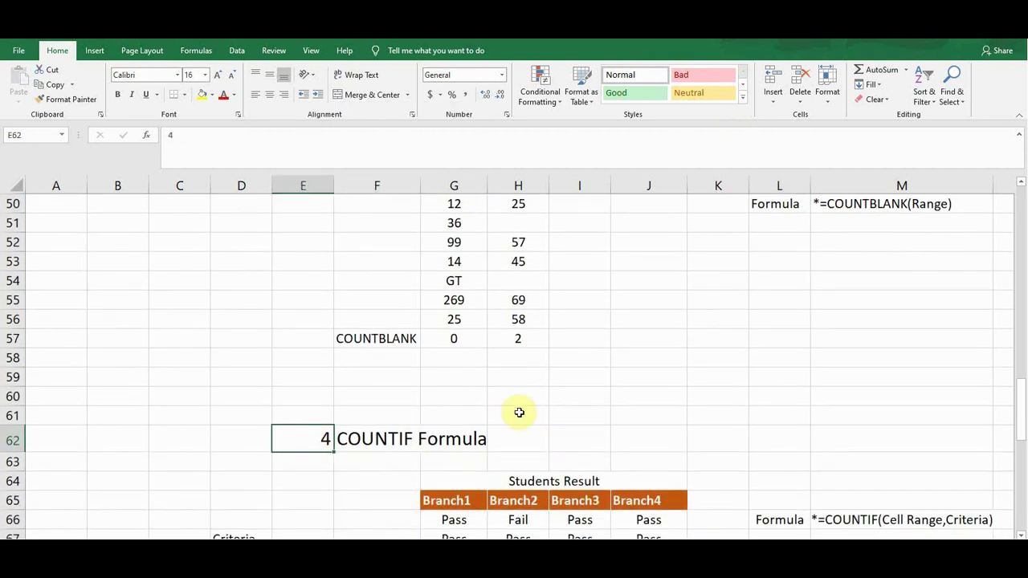
{"action": "scroll", "coordinate": [520, 413], "scroll_direction": "down", "scroll_amount": 1}
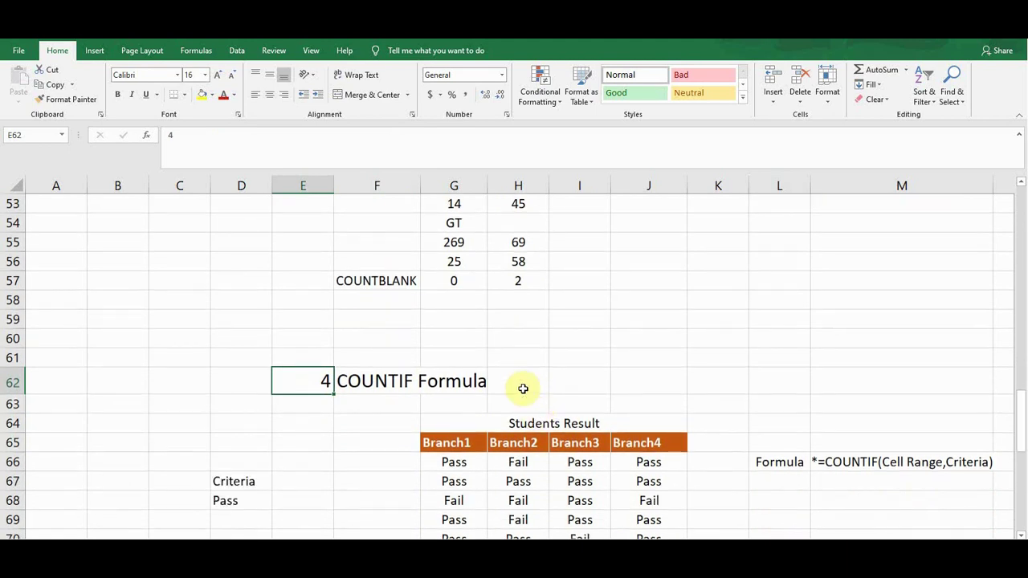
{"action": "scroll", "coordinate": [514, 369], "scroll_direction": "down", "scroll_amount": 1}
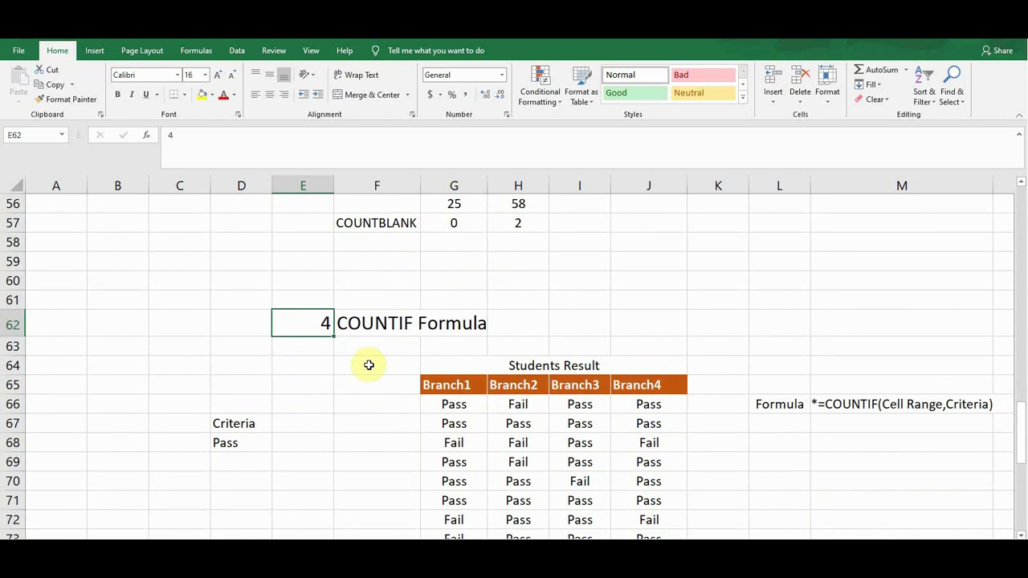
- Review the Students Result table's Branch headers and results, then select G74
{"action": "left_click", "coordinate": [472, 363]}
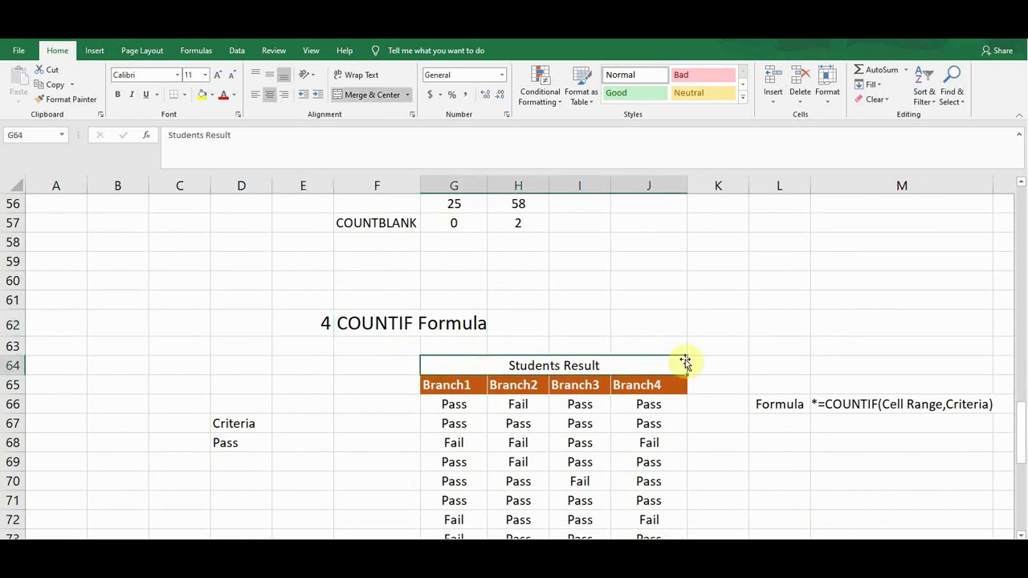
{"action": "scroll", "coordinate": [684, 363], "scroll_direction": "down", "scroll_amount": 1}
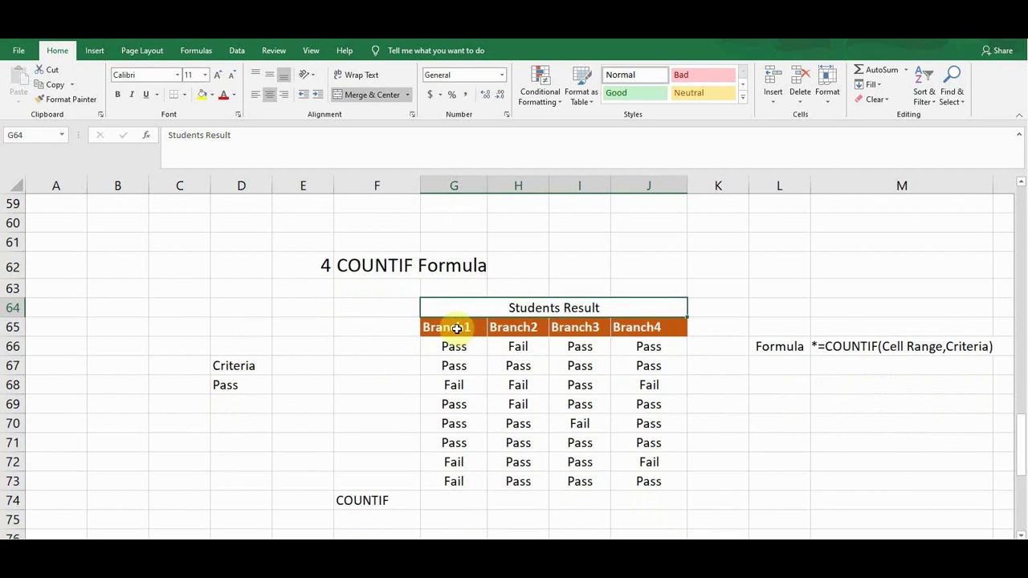
{"action": "left_click", "coordinate": [518, 327]}
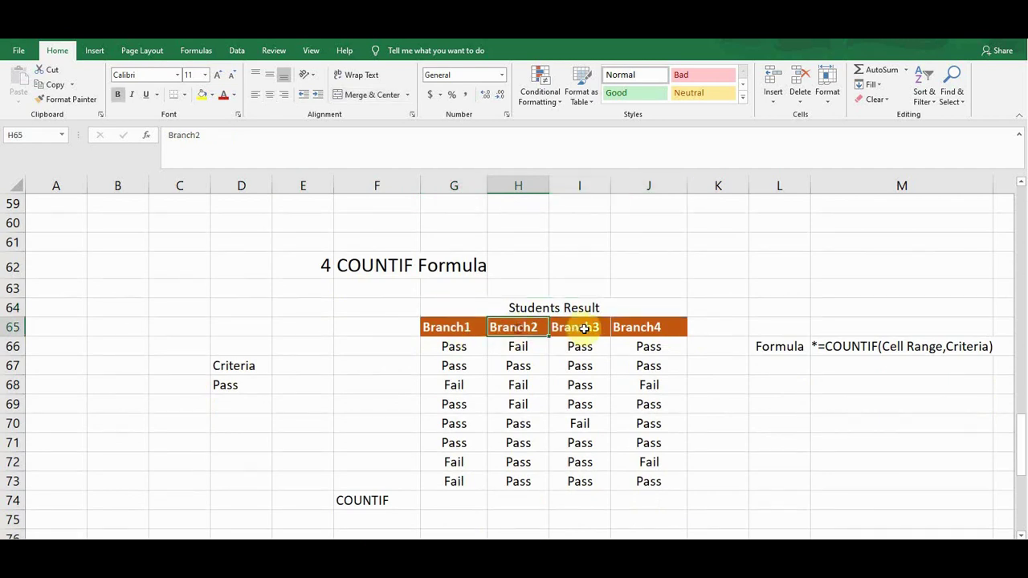
{"action": "left_click", "coordinate": [582, 327]}
{"action": "left_click", "coordinate": [644, 327]}
{"action": "left_click", "coordinate": [457, 348]}
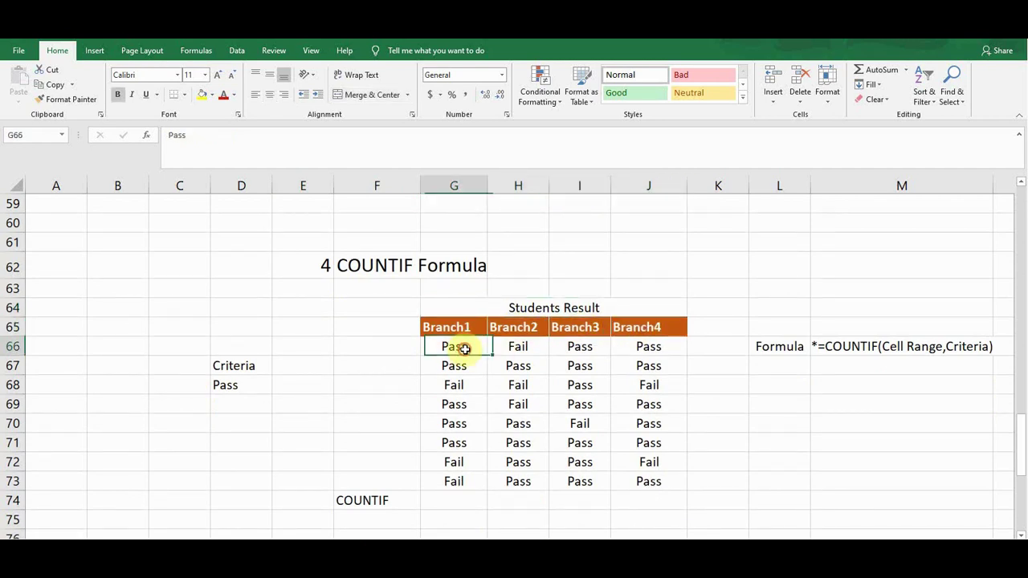
{"action": "left_click", "coordinate": [461, 364]}
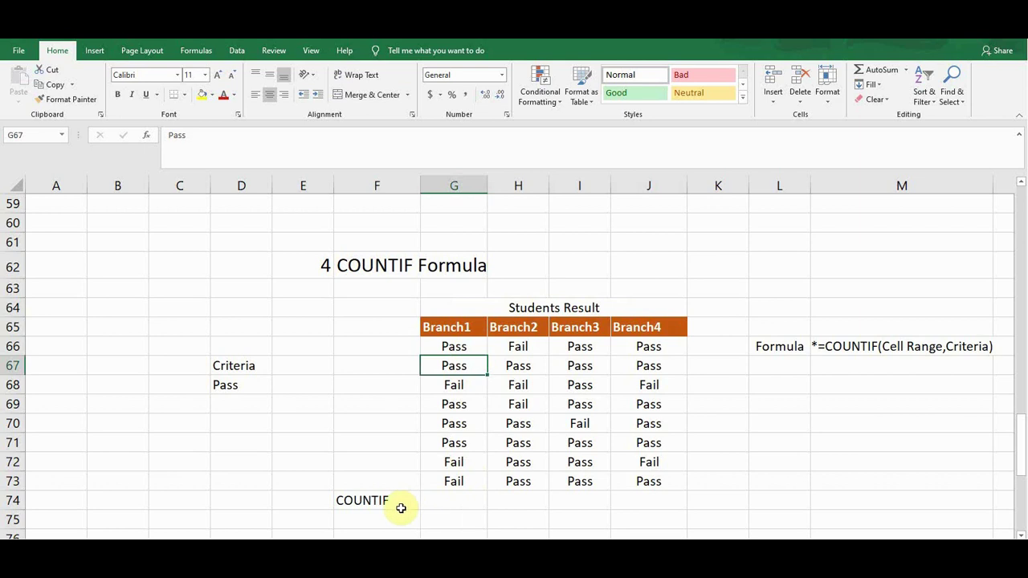
{"action": "left_click", "coordinate": [440, 499]}
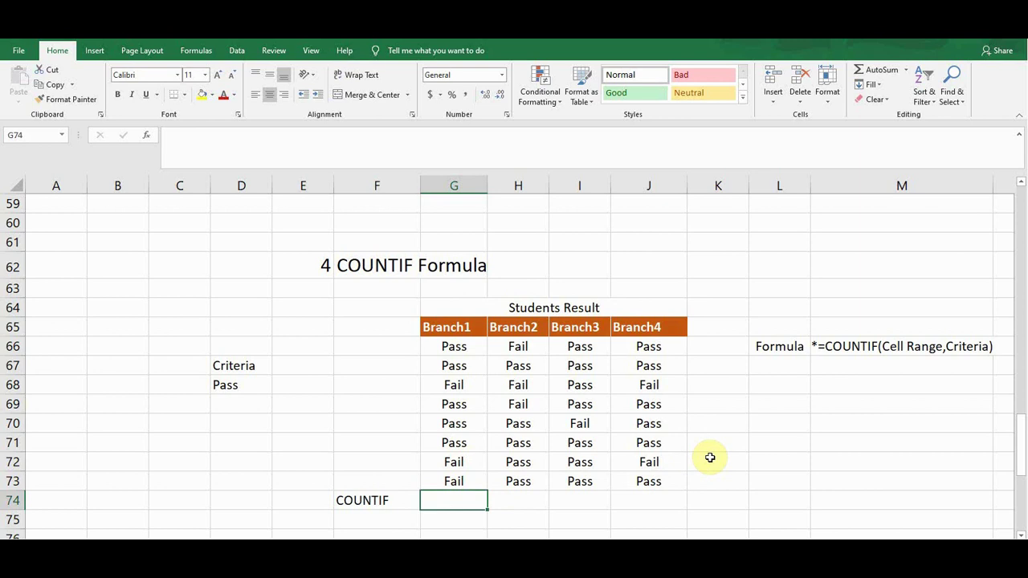
- Enter =COUNTIF(G66:G73,$D$68) in G74 to count Branch1's Pass results, giving 5
{"action": "type", "text": "=count"}
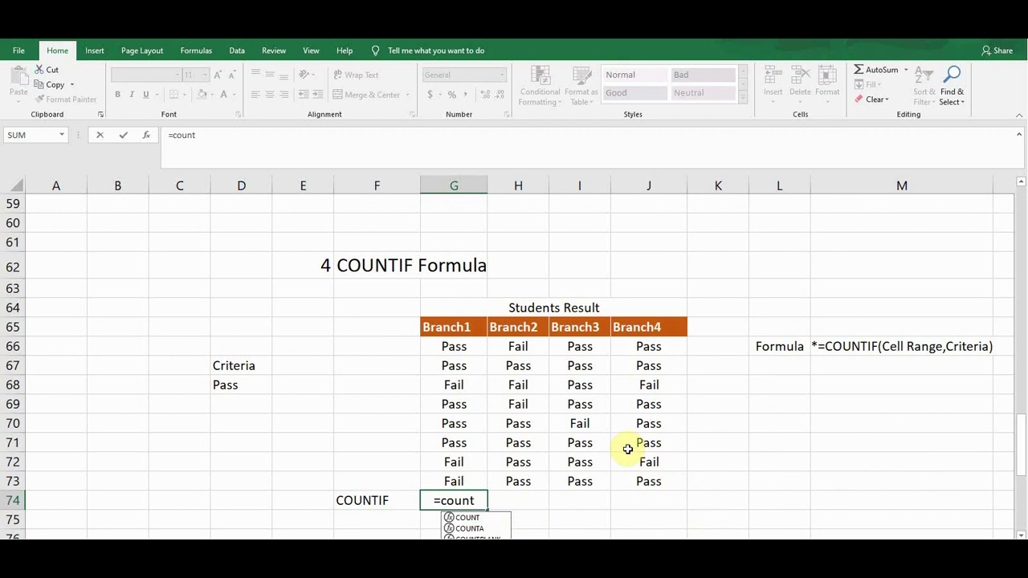
{"action": "type", "text": "if"}
{"action": "key", "text": "Tab"}
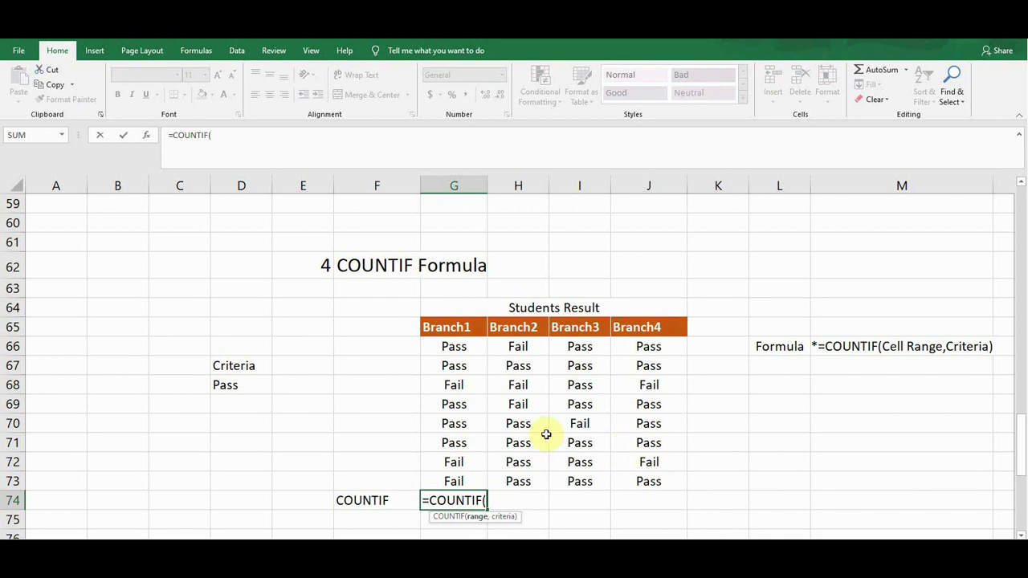
{"action": "left_click_drag", "start_coordinate": [462, 346], "coordinate": [444, 470]}
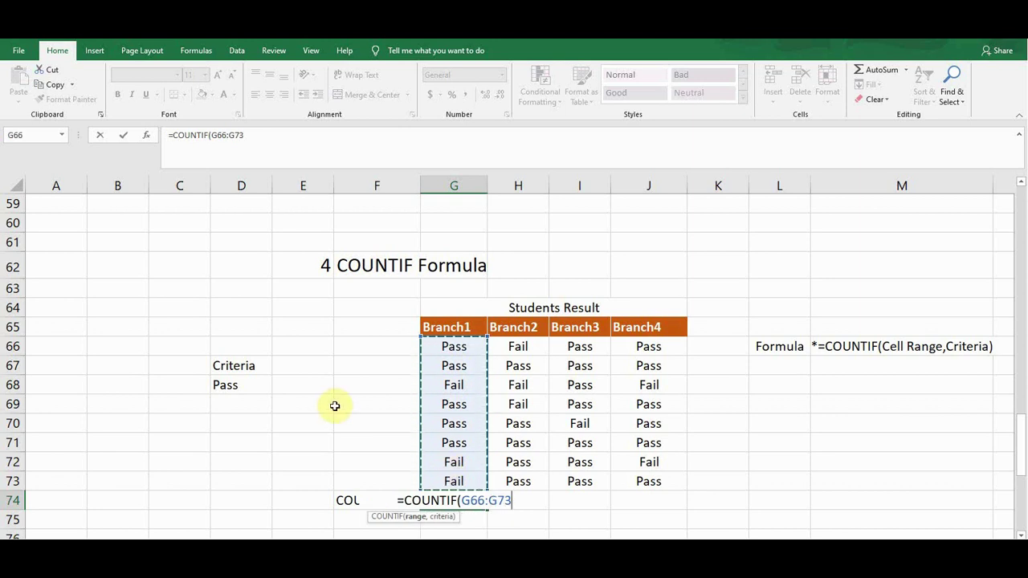
{"action": "type", "text": ","}
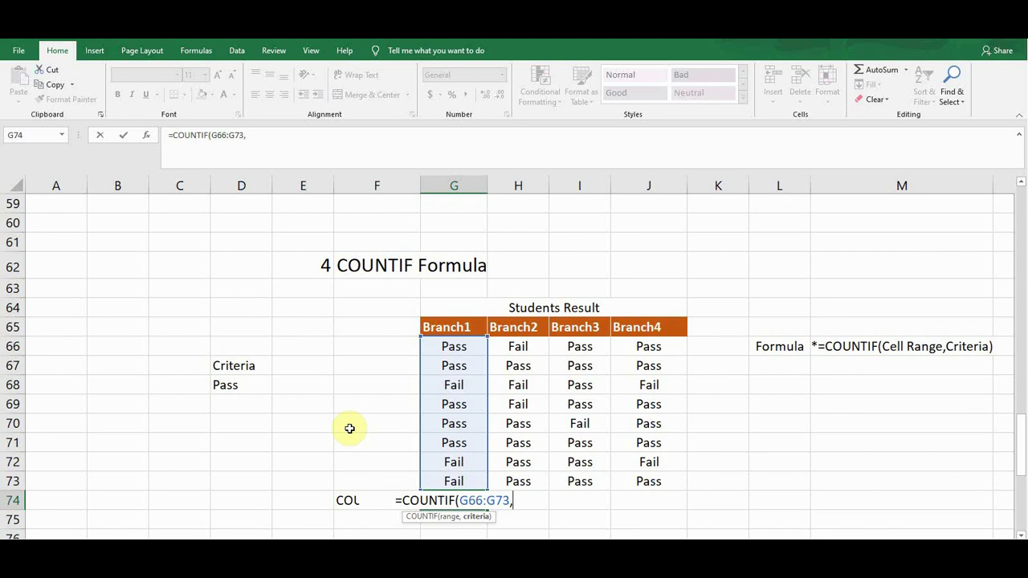
{"action": "left_click", "coordinate": [243, 385]}
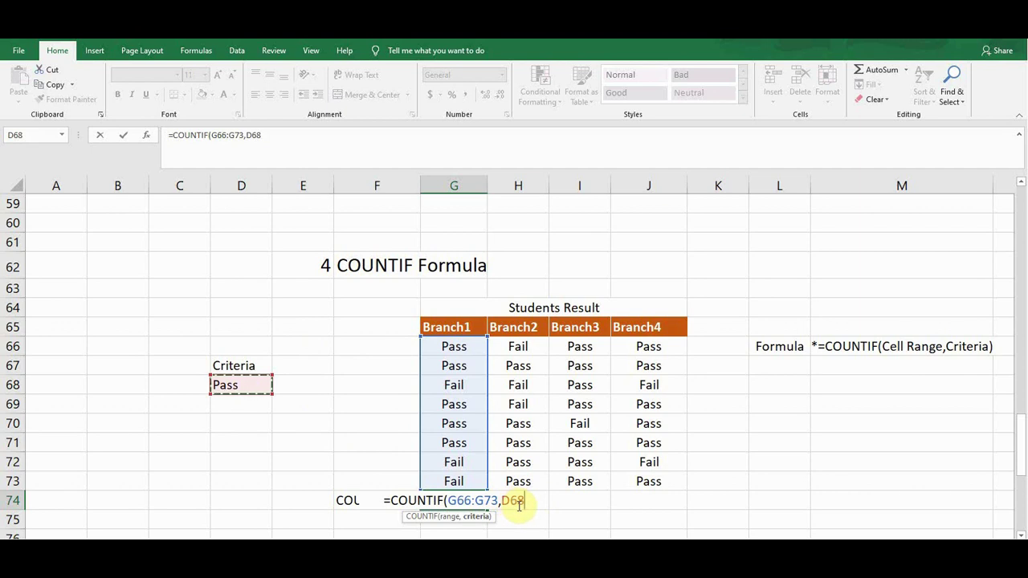
{"action": "key", "text": "F4"}
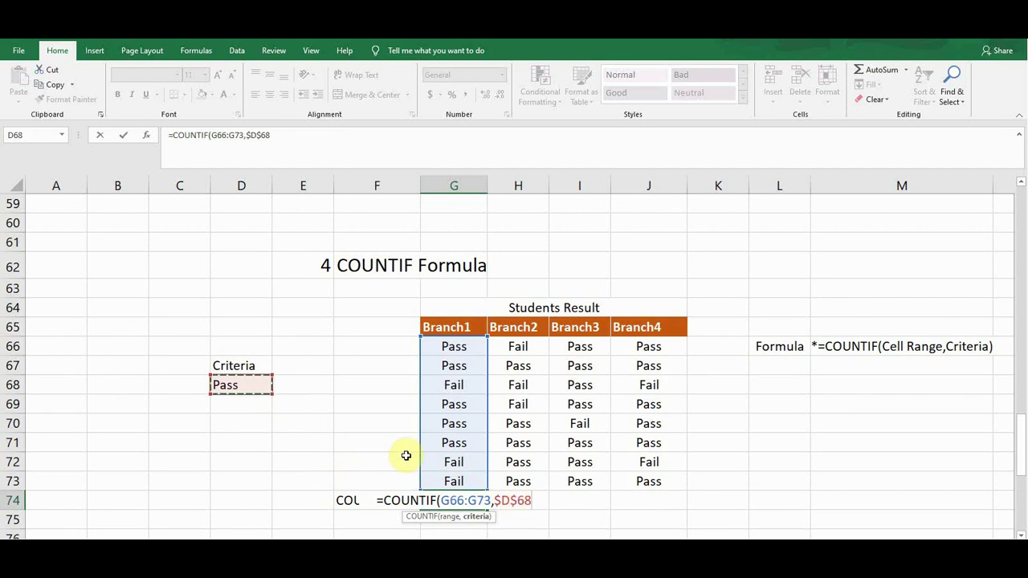
{"action": "type", "text": ")"}
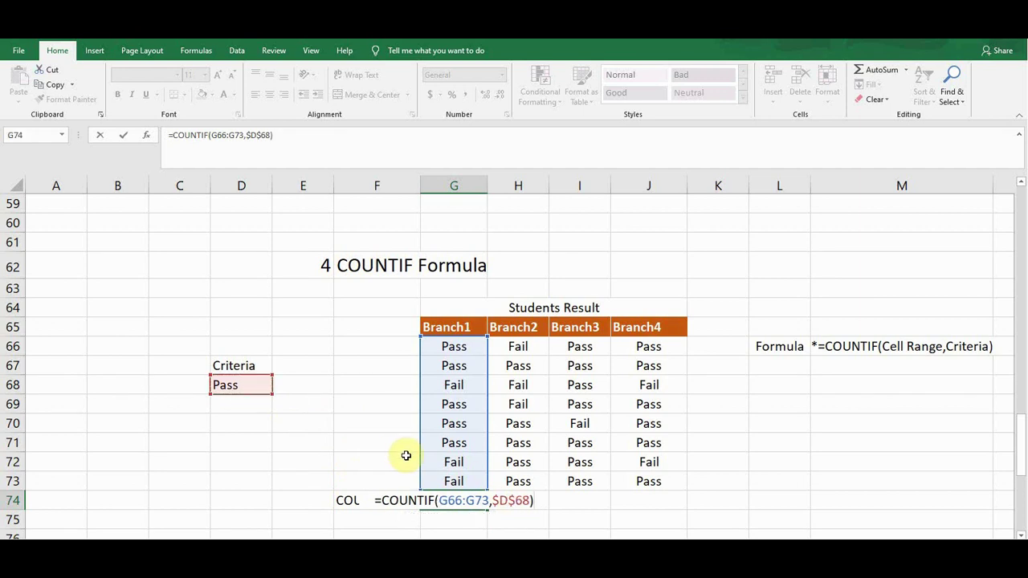
{"action": "key", "text": "Return"}
- Check the five Branch1 Pass entries behind G74's result
{"action": "key", "text": "Up"}
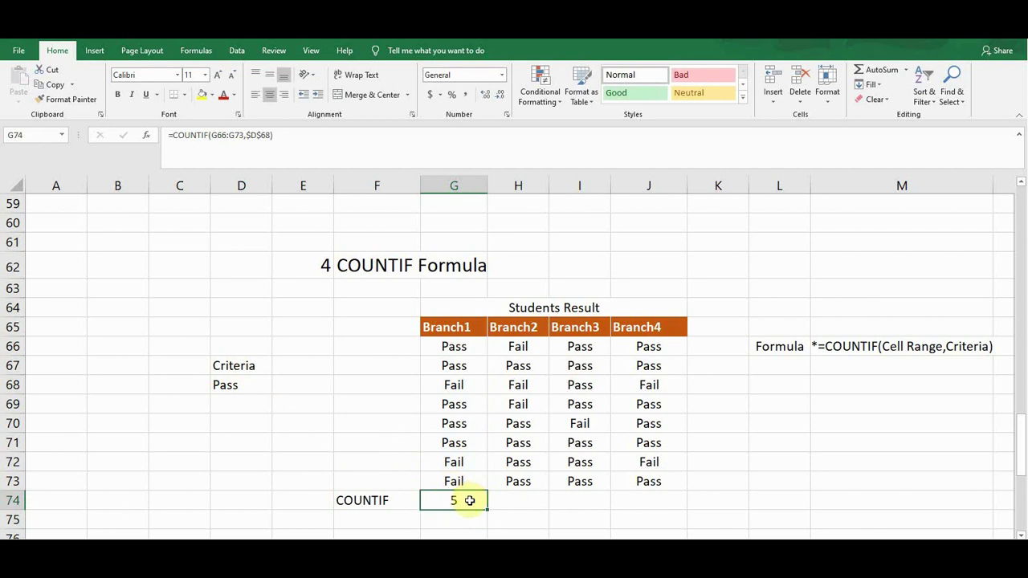
{"action": "left_click", "coordinate": [464, 346]}
{"action": "left_click", "coordinate": [456, 366]}
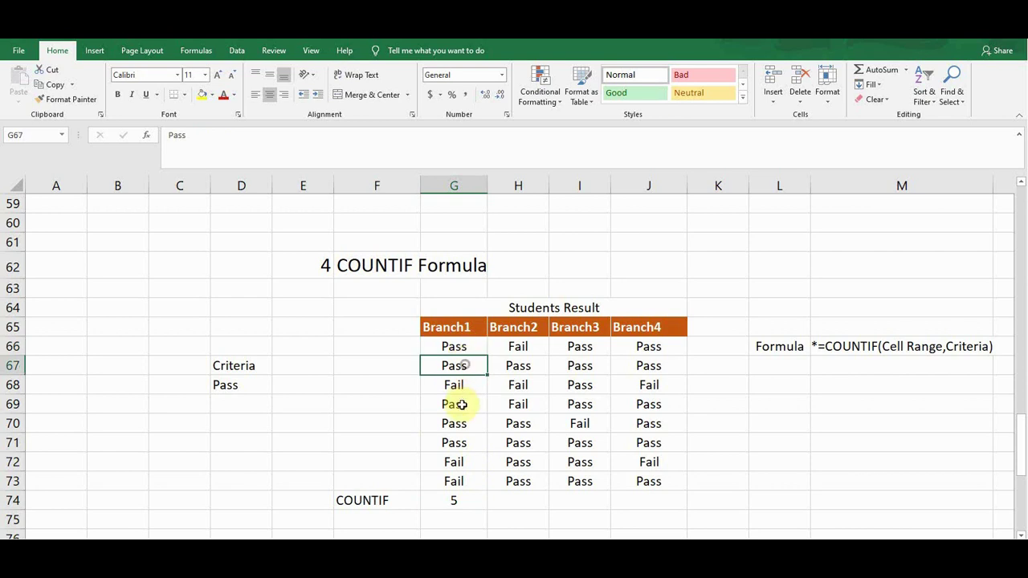
{"action": "left_click", "coordinate": [457, 404]}
{"action": "left_click", "coordinate": [454, 423]}
{"action": "left_click", "coordinate": [457, 443]}
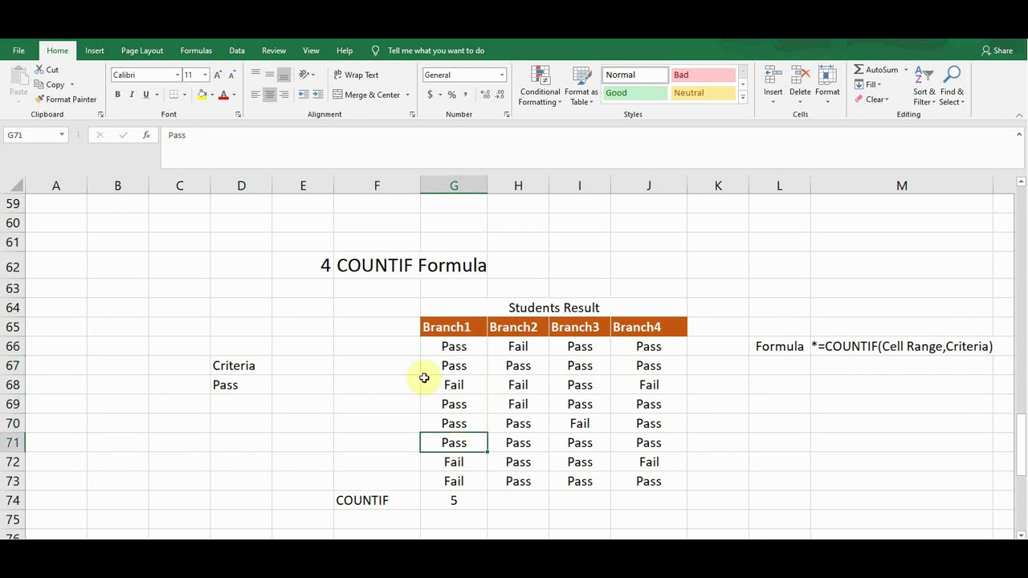
{"action": "left_click", "coordinate": [456, 499]}
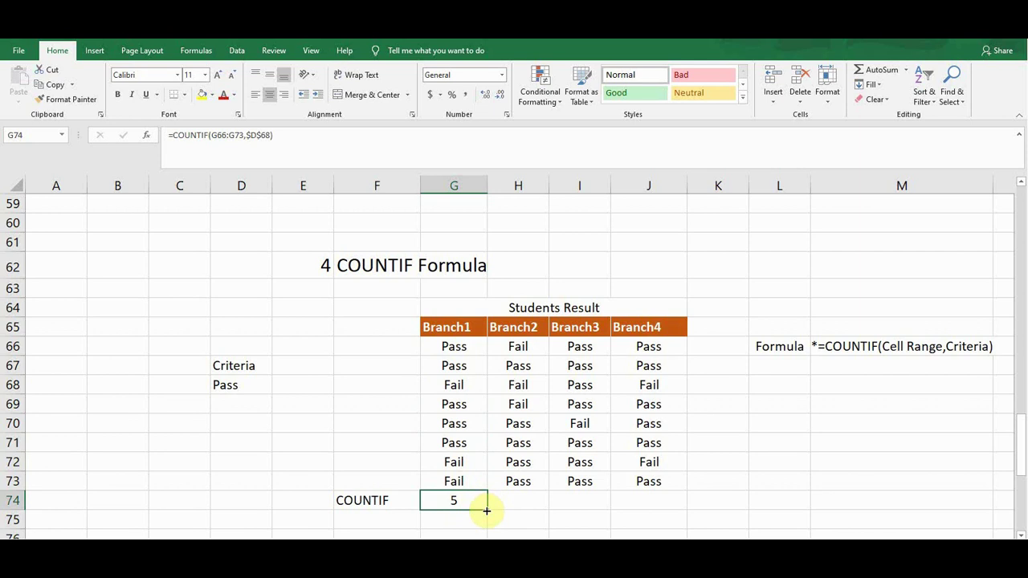
- Fill the COUNTIF formula across to J74 and check the Branch2–Branch4 results of 5, 7 and 6
{"action": "left_click_drag", "start_coordinate": [487, 511], "coordinate": [667, 514]}
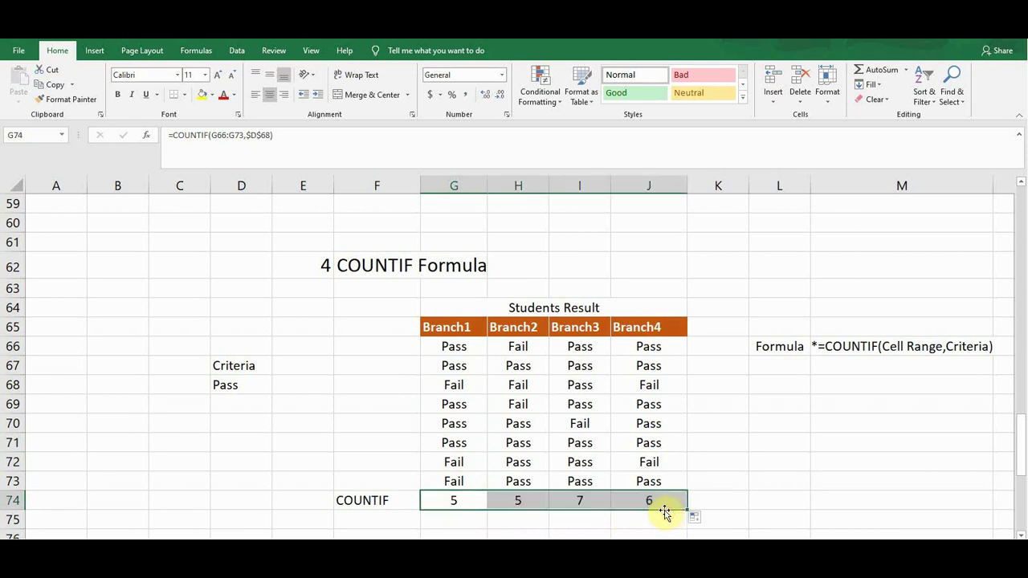
{"action": "left_click", "coordinate": [516, 499]}
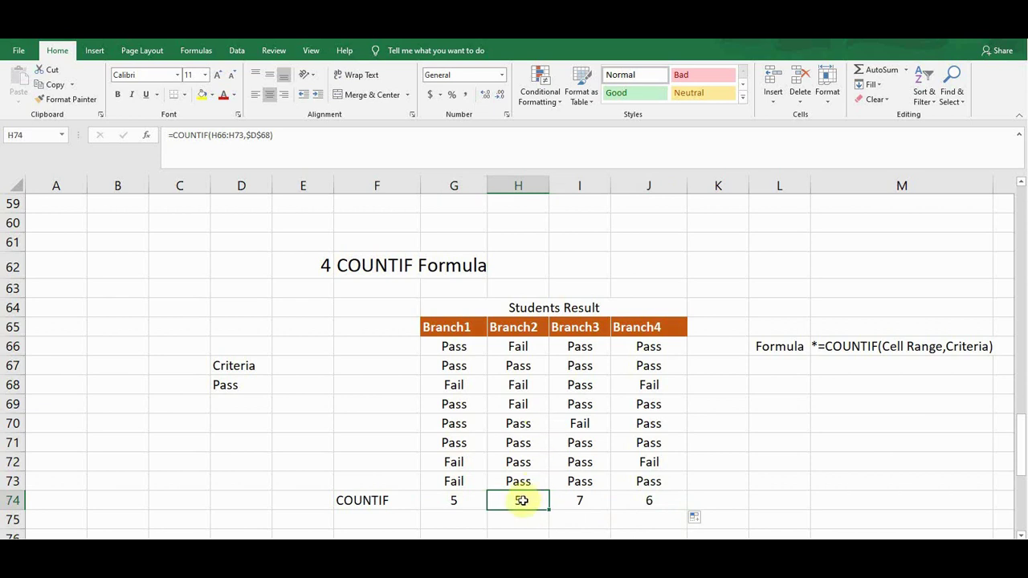
{"action": "left_click", "coordinate": [595, 501]}
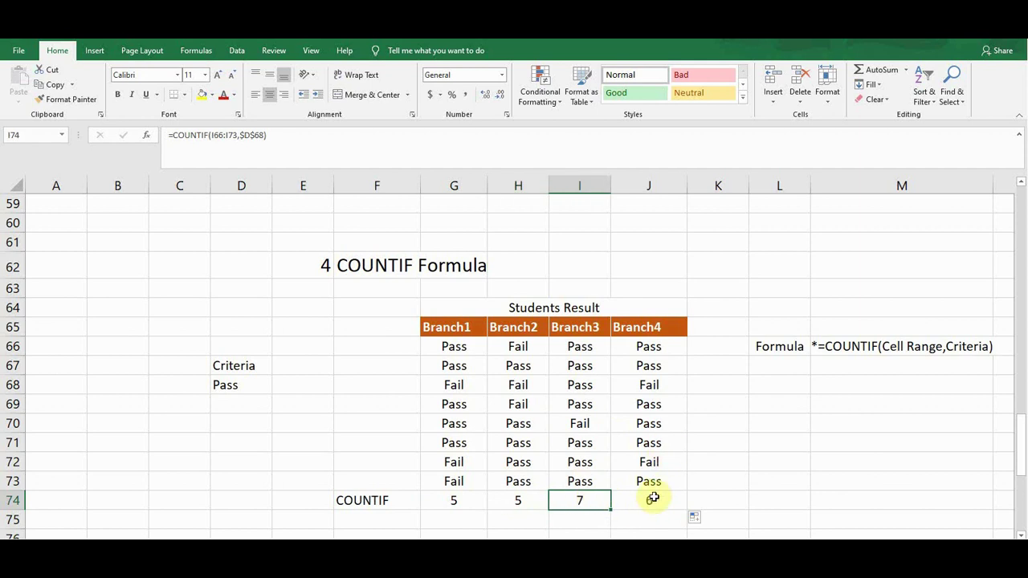
{"action": "left_click", "coordinate": [652, 499]}
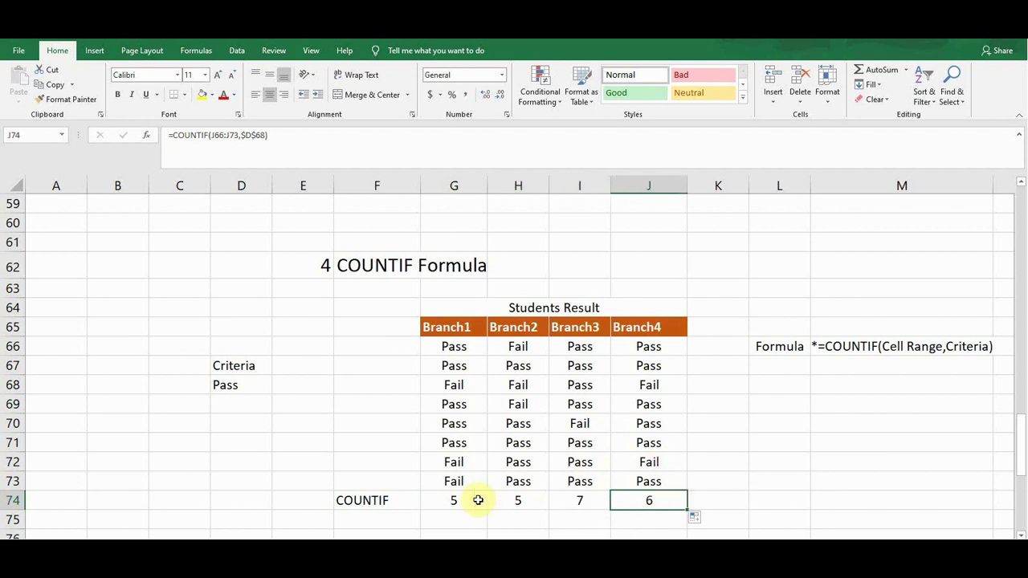
{"action": "left_click", "coordinate": [458, 499]}
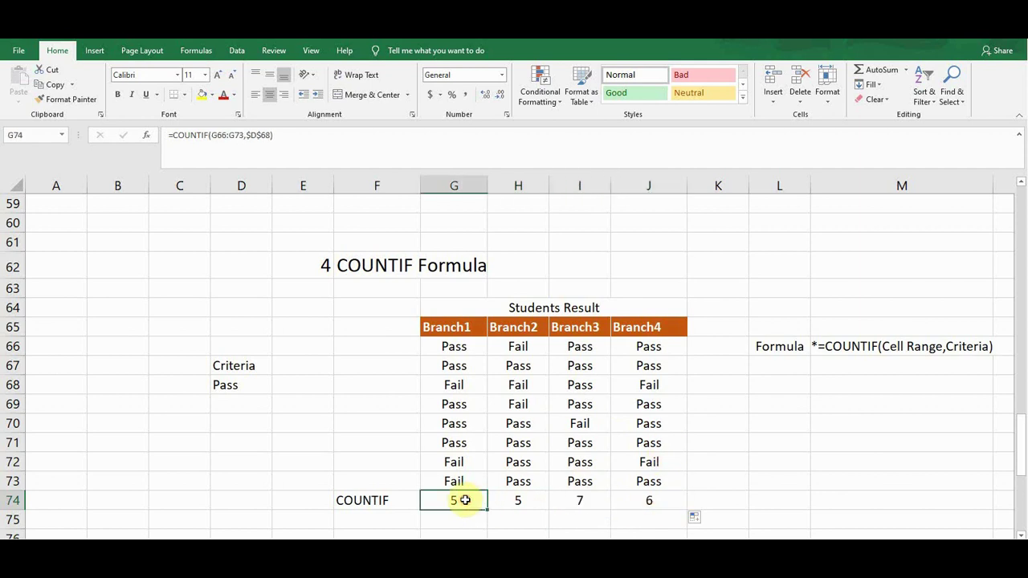
{"action": "left_click", "coordinate": [247, 386]}
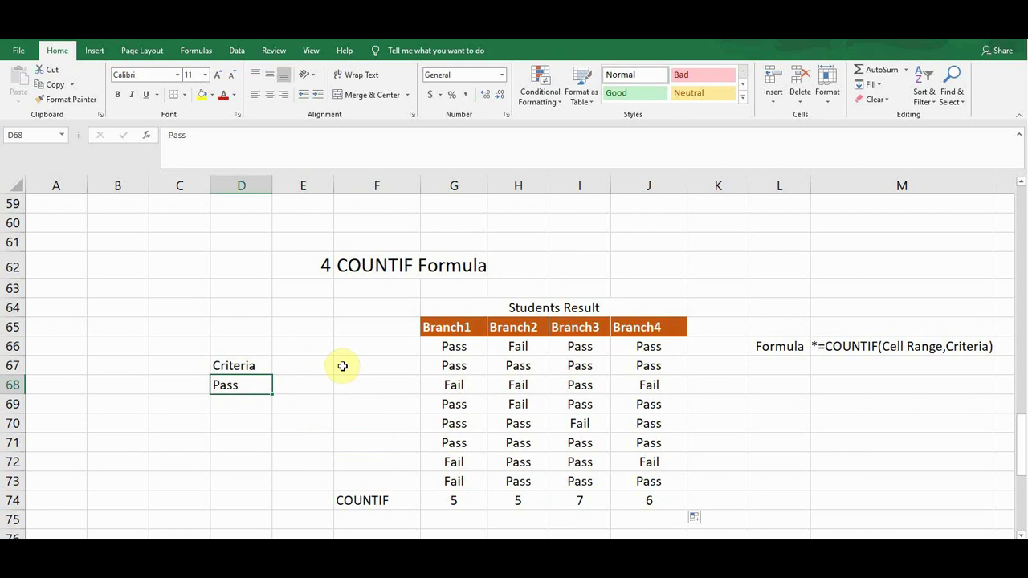
- Change the D68 criterion to Fail and check the per-branch counts of 3, 3, 1 and 2
{"action": "type", "text": "Fail"}
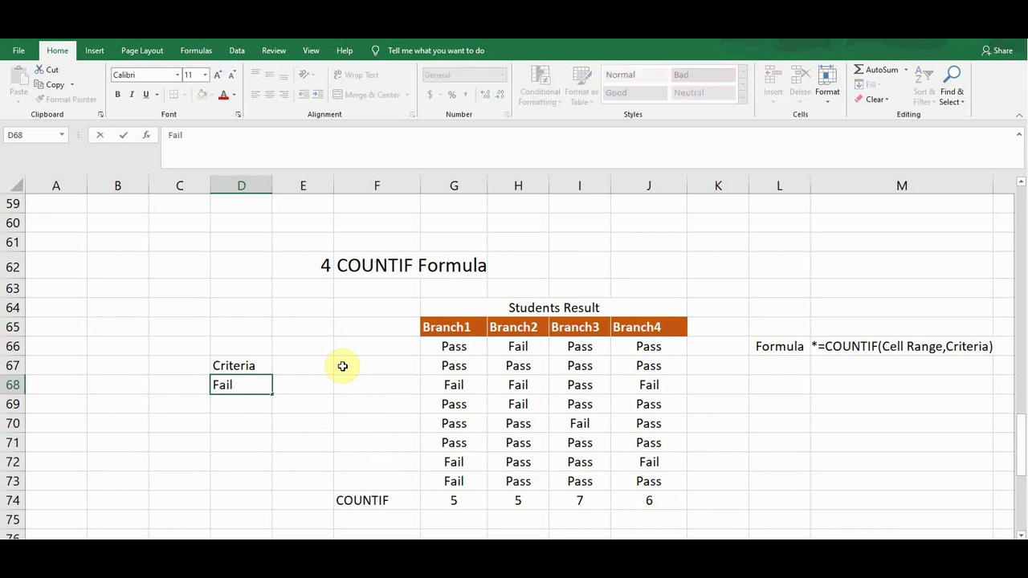
{"action": "key", "text": "Return"}
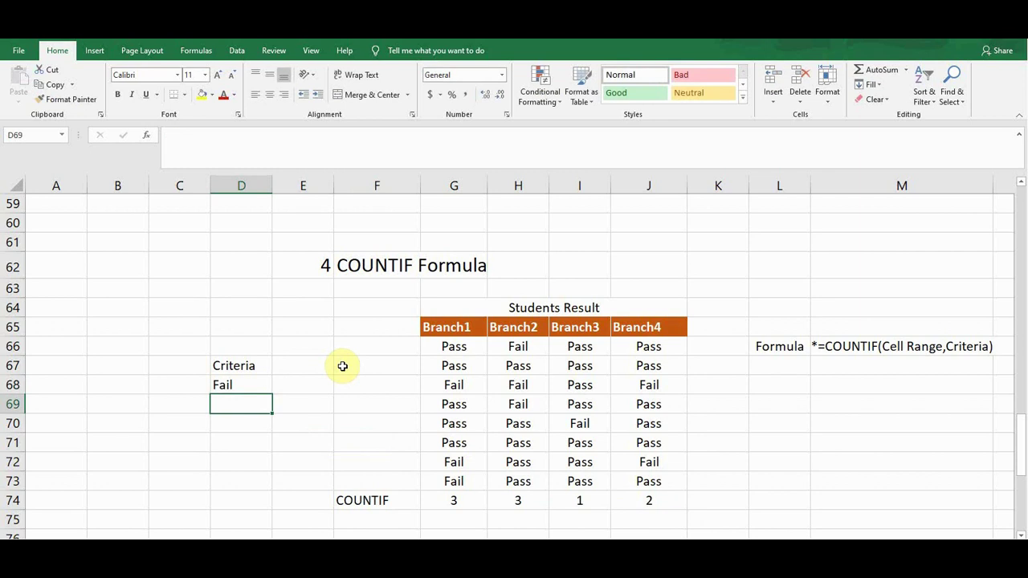
{"action": "left_click", "coordinate": [457, 501]}
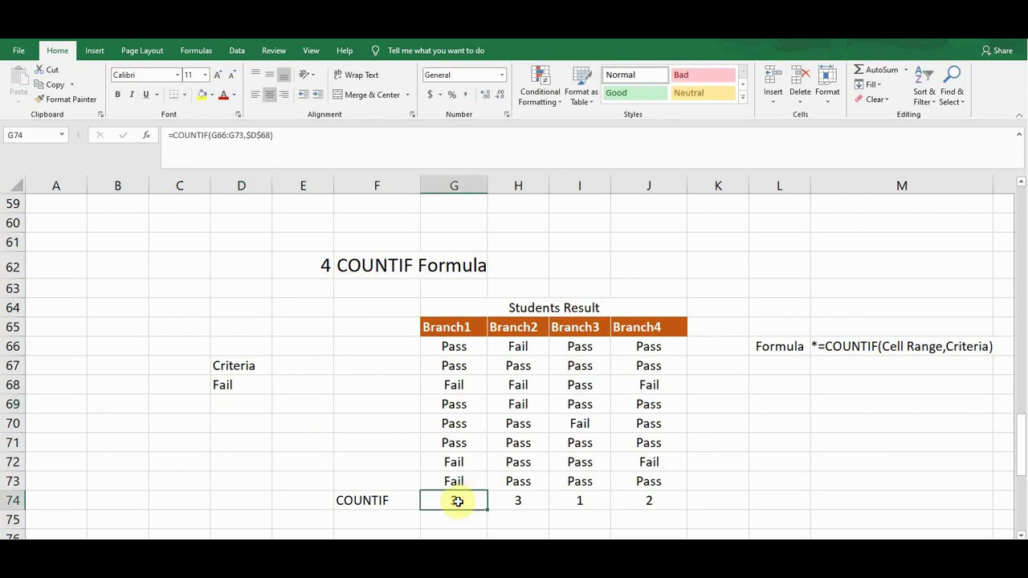
{"action": "left_click", "coordinate": [522, 500]}
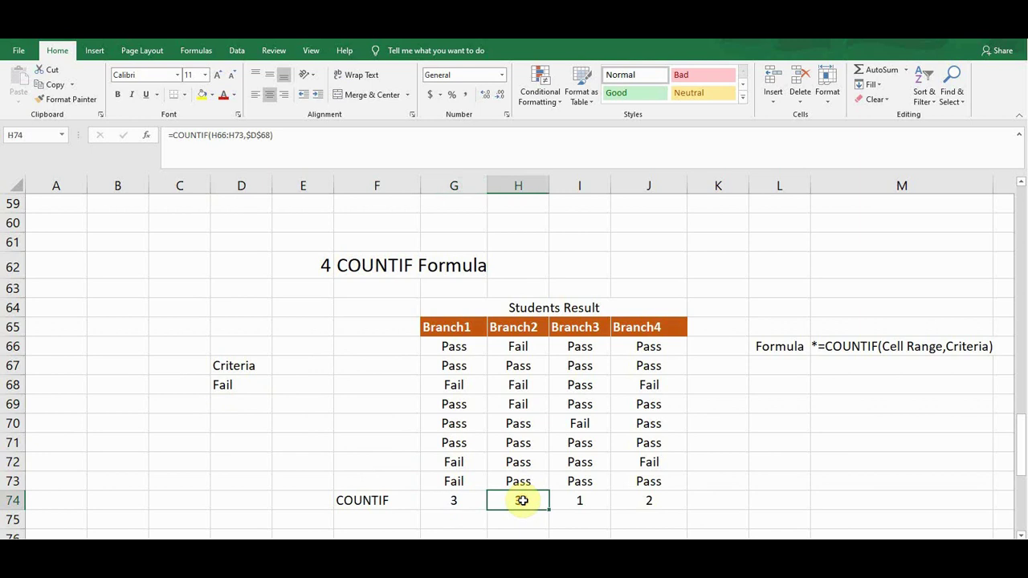
{"action": "left_click", "coordinate": [582, 500]}
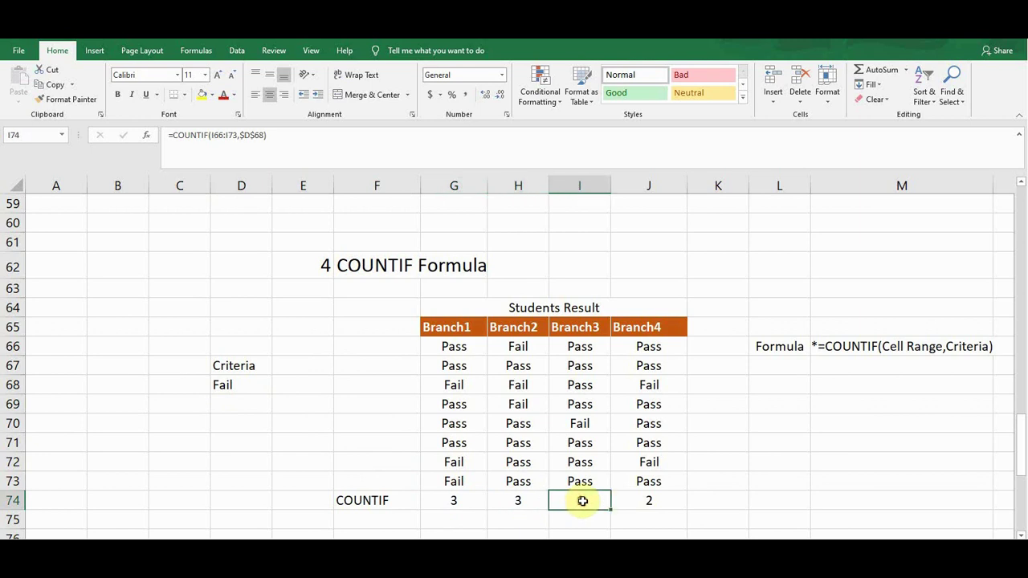
{"action": "left_click", "coordinate": [652, 501]}
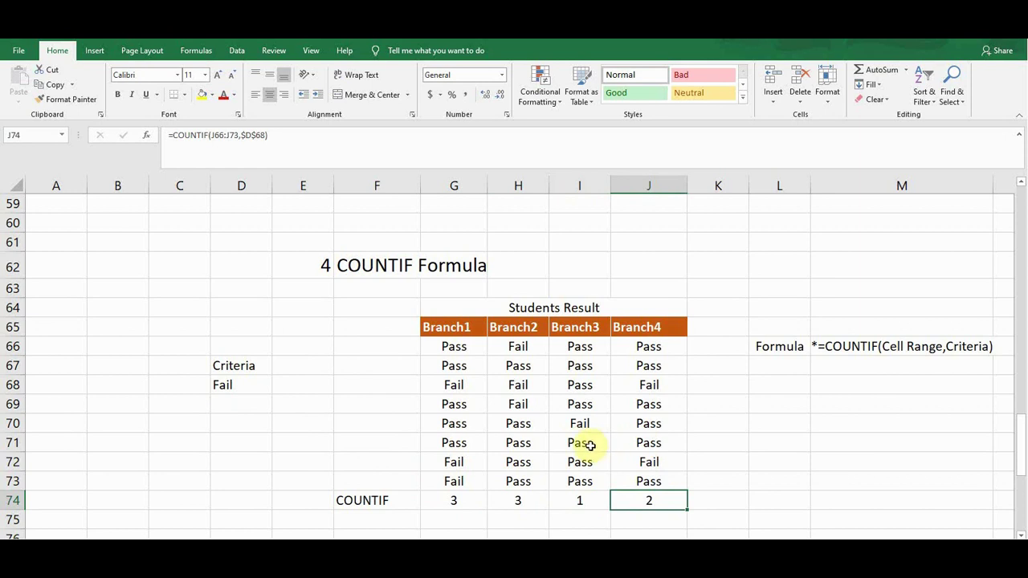
{"action": "left_click", "coordinate": [461, 499]}
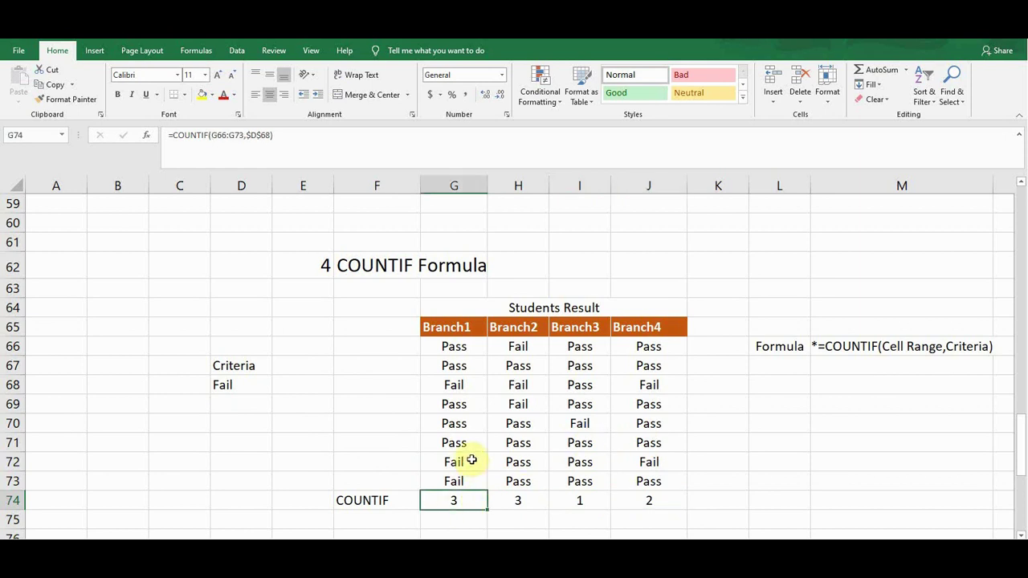
{"action": "left_click", "coordinate": [398, 499]}
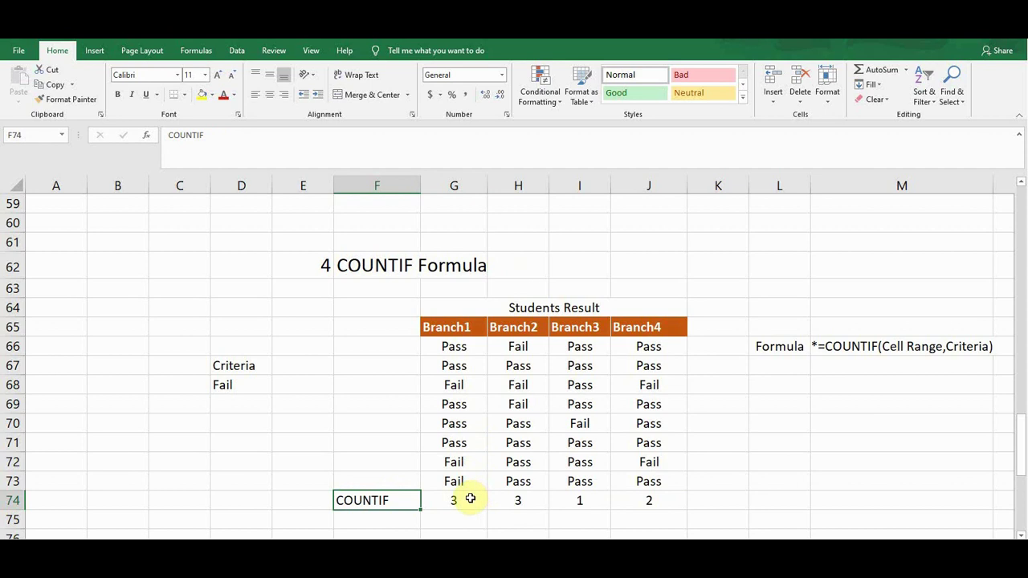
- Select the COUNTIF formula syntax note in cell L66
{"action": "left_click", "coordinate": [775, 347]}
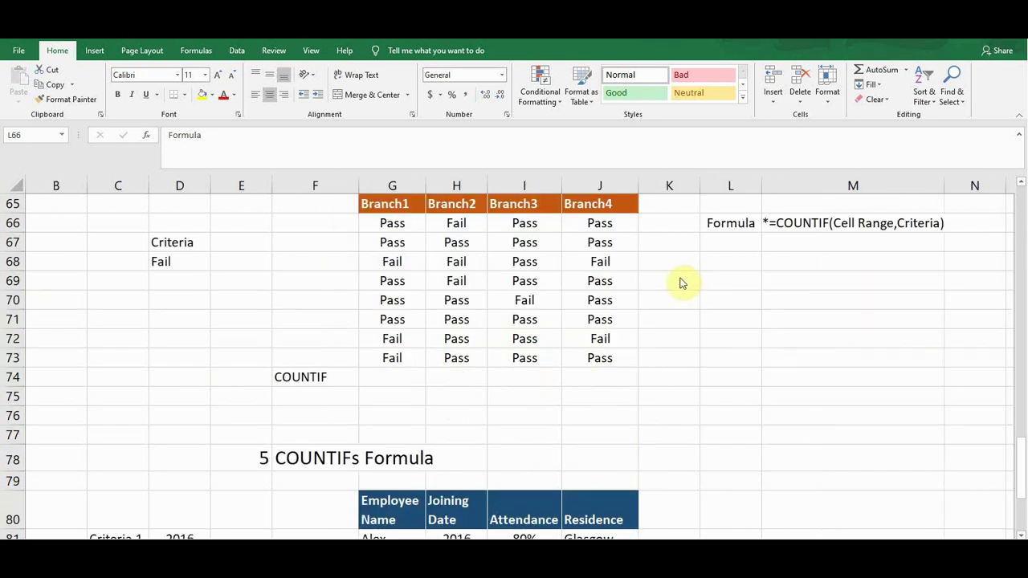
{"action": "left_click", "coordinate": [319, 434]}
{"action": "scroll", "coordinate": [446, 419], "scroll_direction": "down", "scroll_amount": 1}
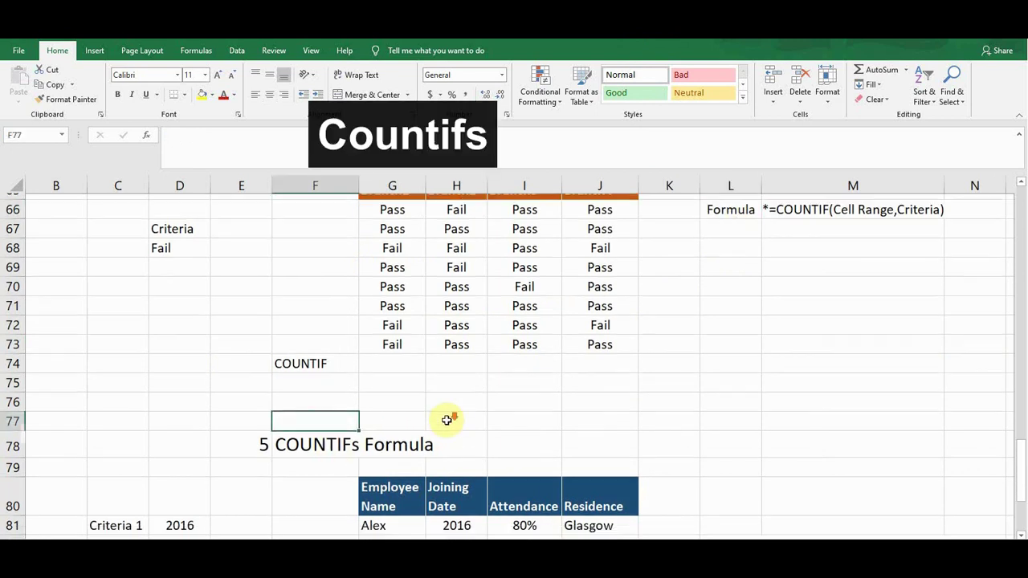
{"action": "scroll", "coordinate": [447, 419], "scroll_direction": "down", "scroll_amount": 3}
{"action": "left_click", "coordinate": [324, 284]}
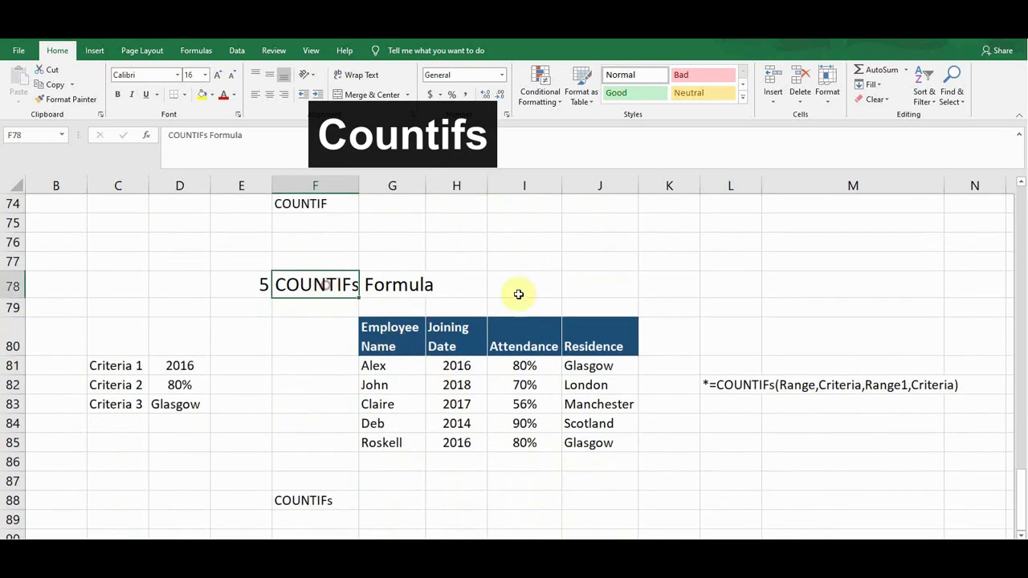
{"action": "left_click", "coordinate": [256, 284]}
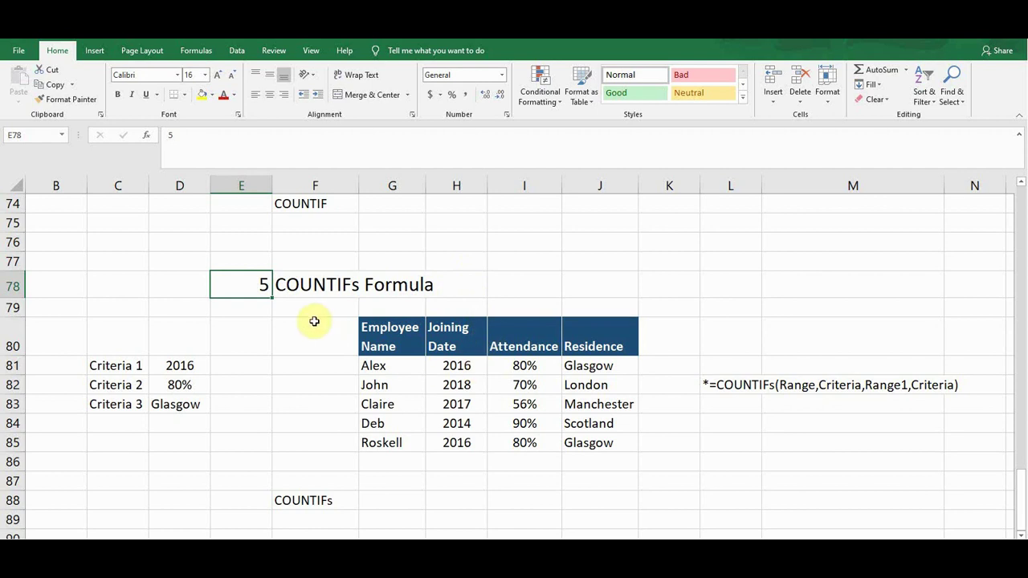
{"action": "scroll", "coordinate": [326, 324], "scroll_direction": "down", "scroll_amount": 1}
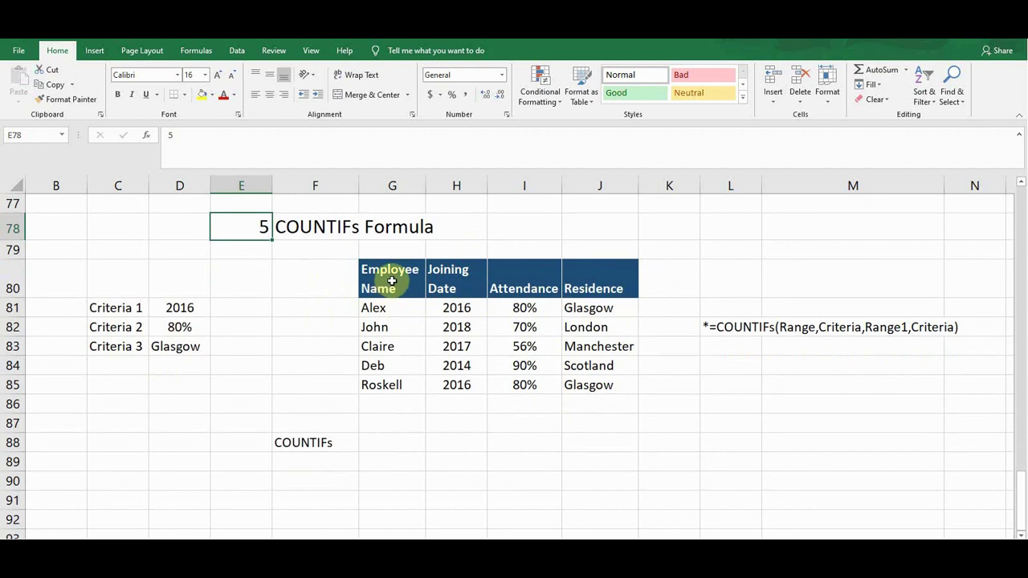
{"action": "left_click", "coordinate": [392, 280]}
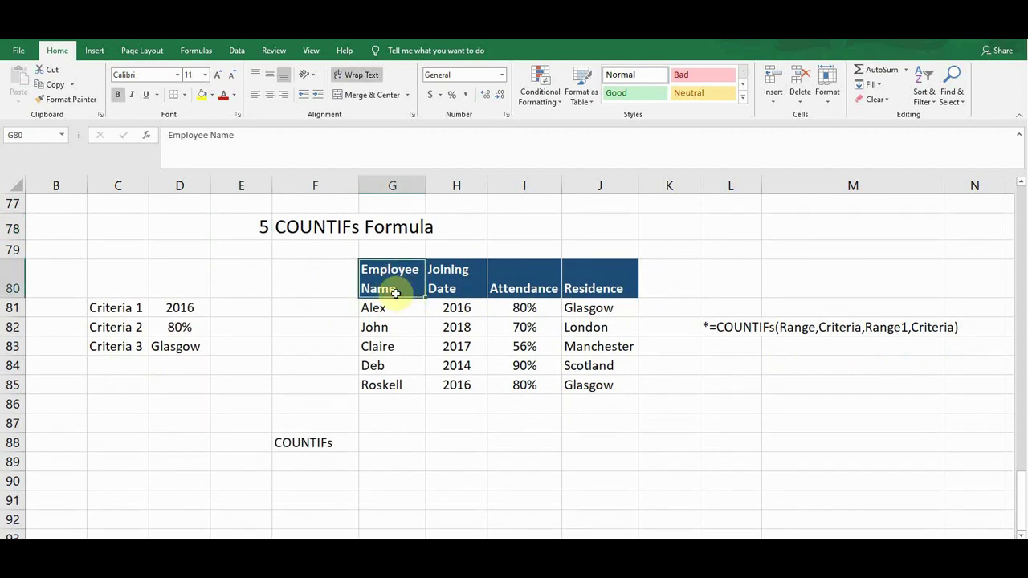
{"action": "left_click", "coordinate": [450, 289]}
{"action": "left_click", "coordinate": [514, 289]}
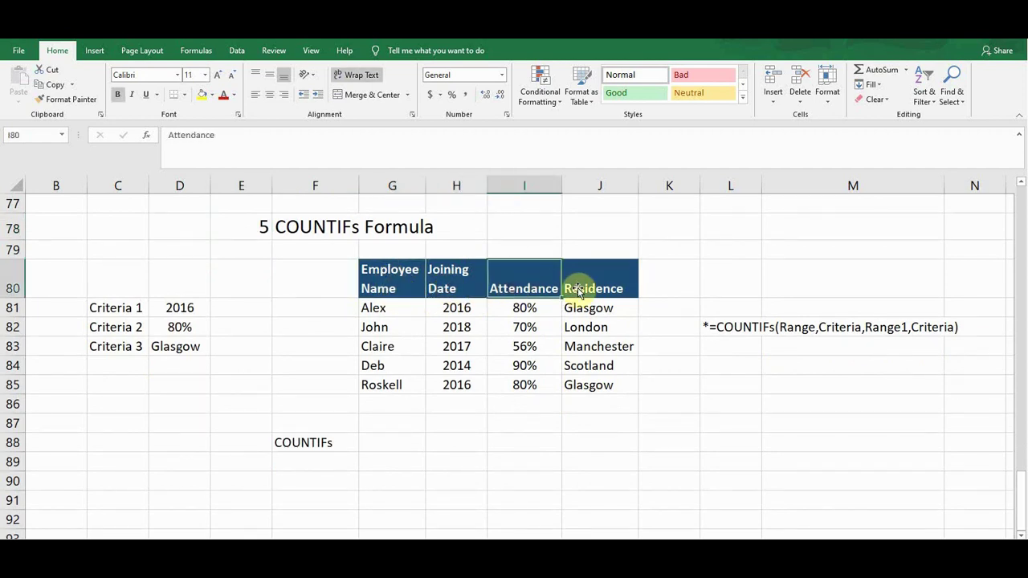
{"action": "left_click", "coordinate": [579, 290]}
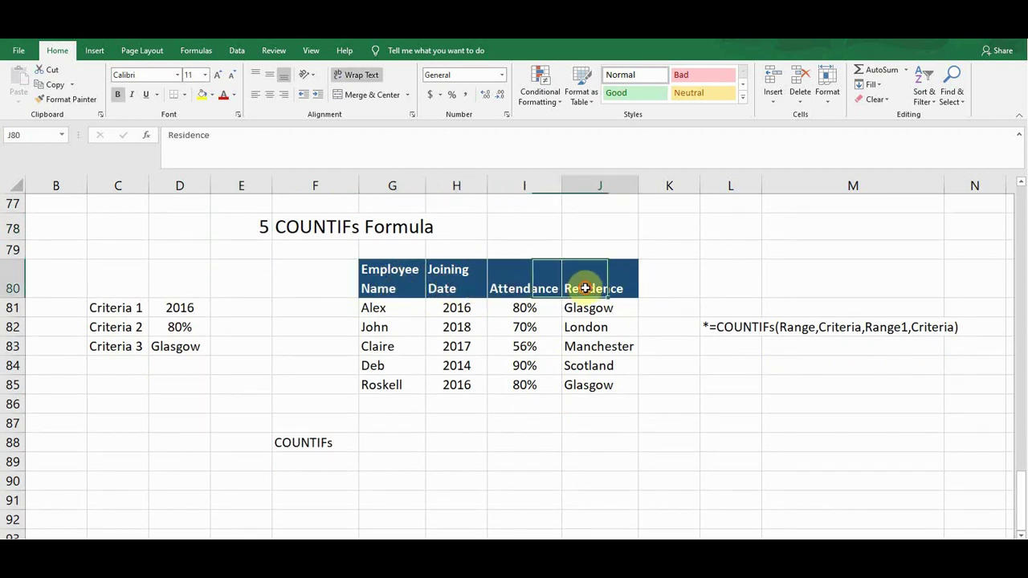
{"action": "left_click", "coordinate": [382, 447]}
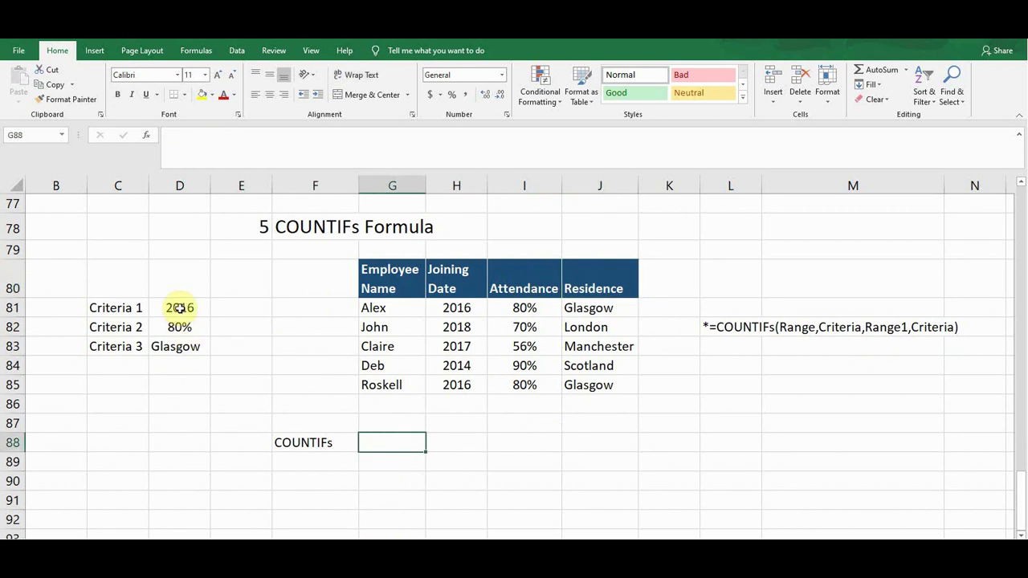
{"action": "left_click", "coordinate": [124, 307]}
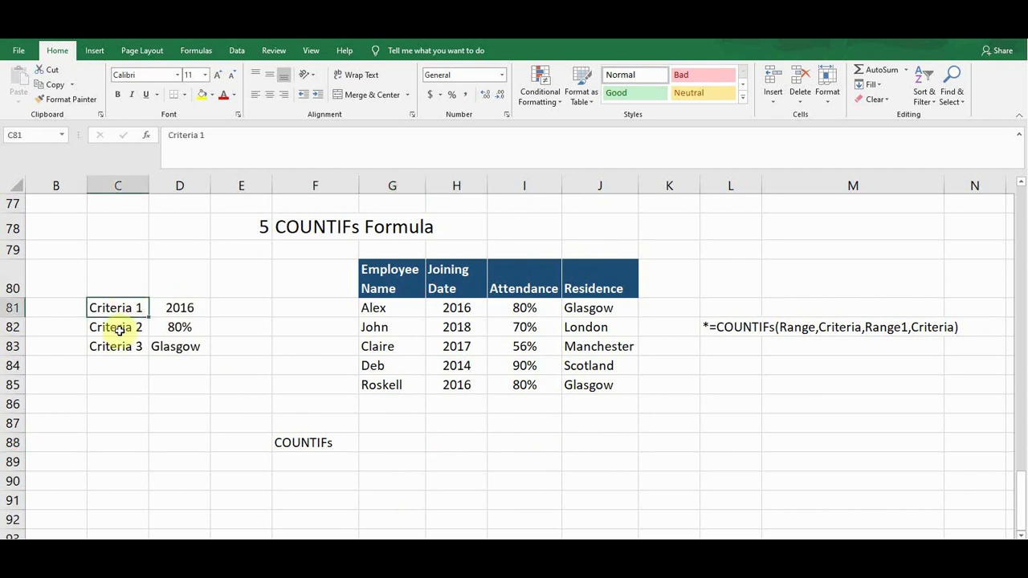
{"action": "left_click", "coordinate": [119, 329]}
{"action": "left_click", "coordinate": [119, 346]}
{"action": "left_click", "coordinate": [172, 306]}
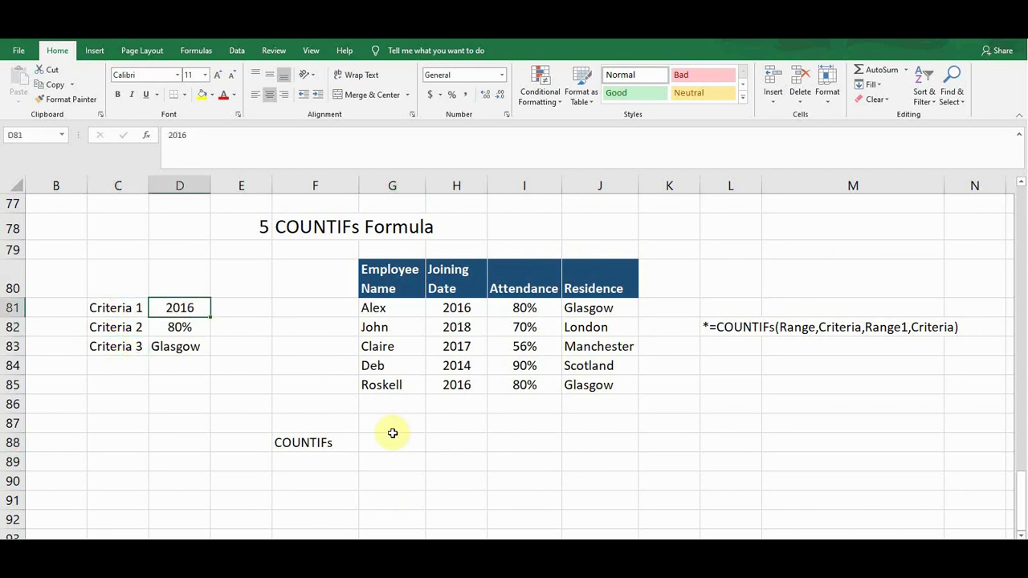
{"action": "left_click", "coordinate": [392, 441]}
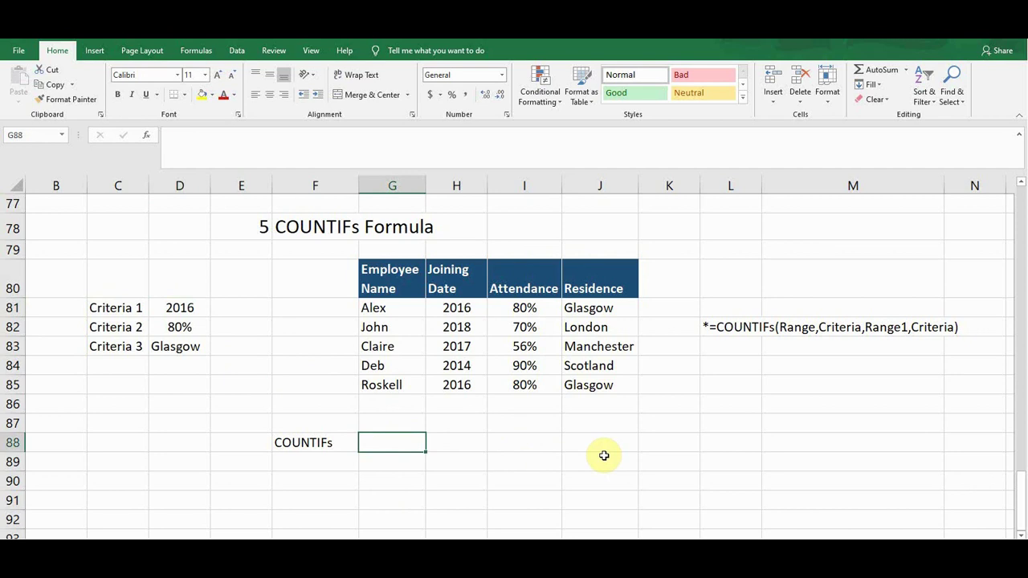
- Enter =COUNTIFS( in G88 by picking COUNTIFS from the autocomplete list after typing =count
{"action": "type", "text": "=count"}
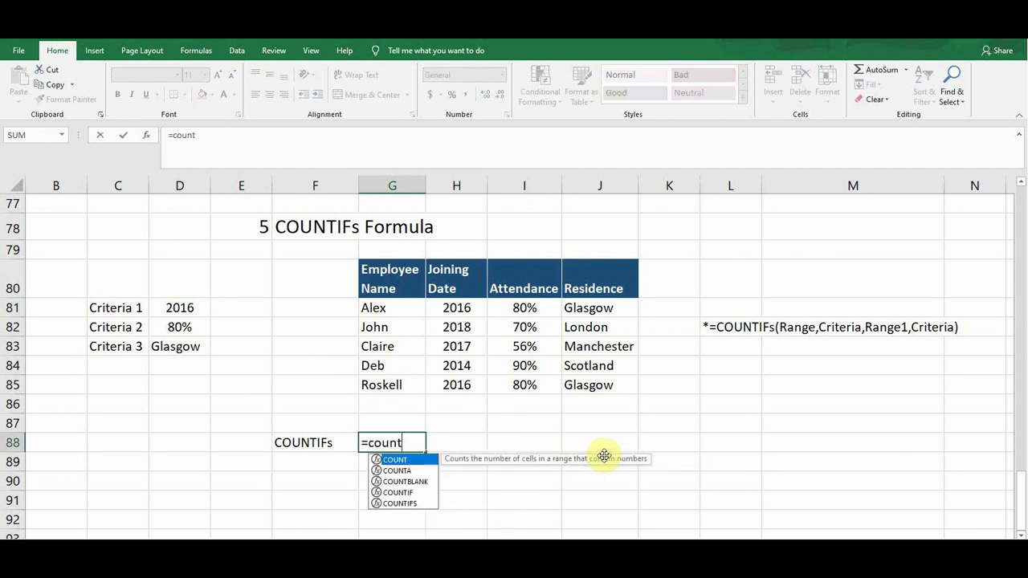
{"action": "left_click", "coordinate": [407, 505]}
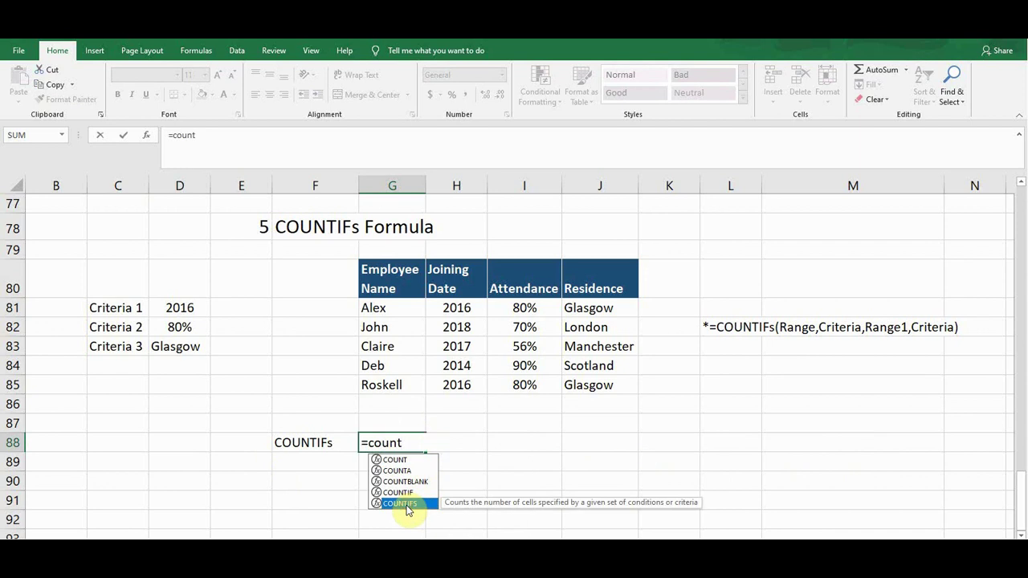
{"action": "double_click", "coordinate": [407, 504]}
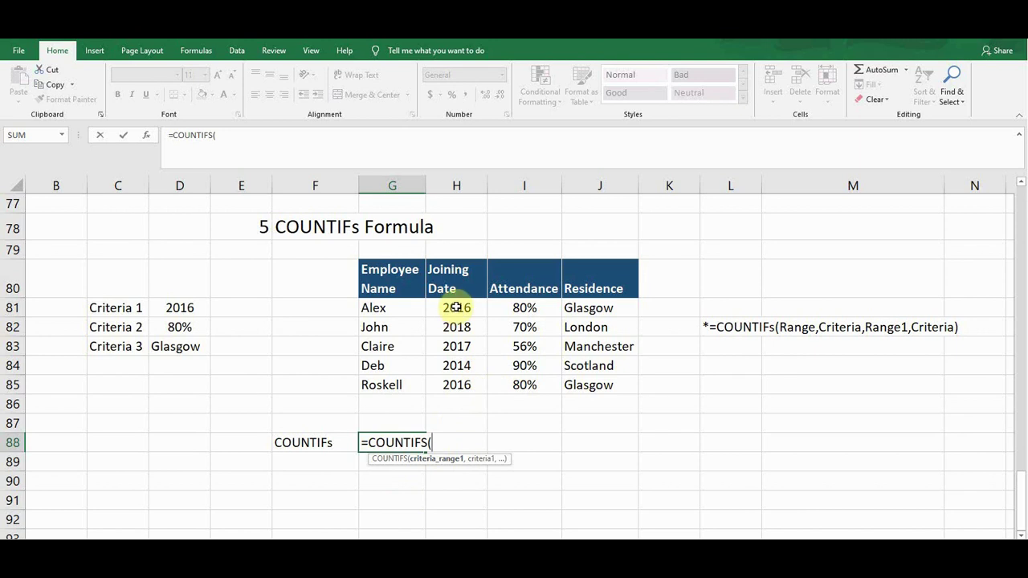
- Add Joining Date range H81:H85 with absolute criterion $D$81 (2016) to the COUNTIFS formula
{"action": "left_click_drag", "start_coordinate": [456, 308], "coordinate": [452, 386]}
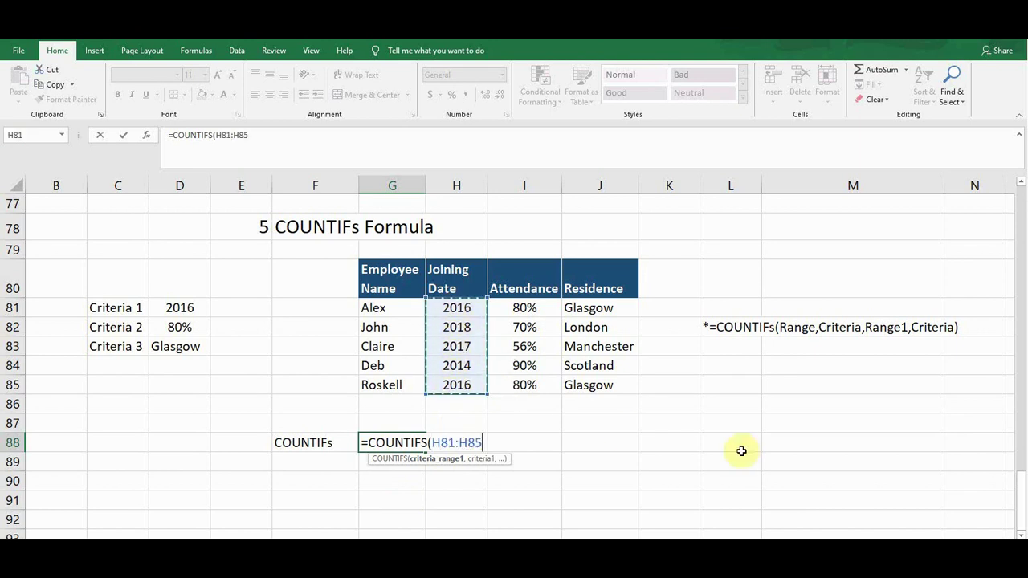
{"action": "type", "text": ","}
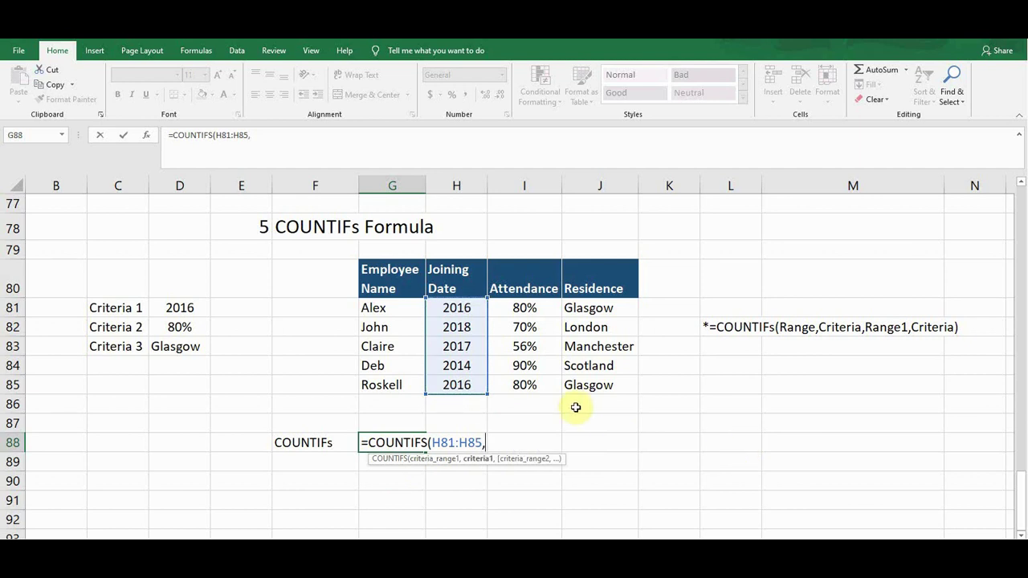
{"action": "left_click", "coordinate": [179, 307]}
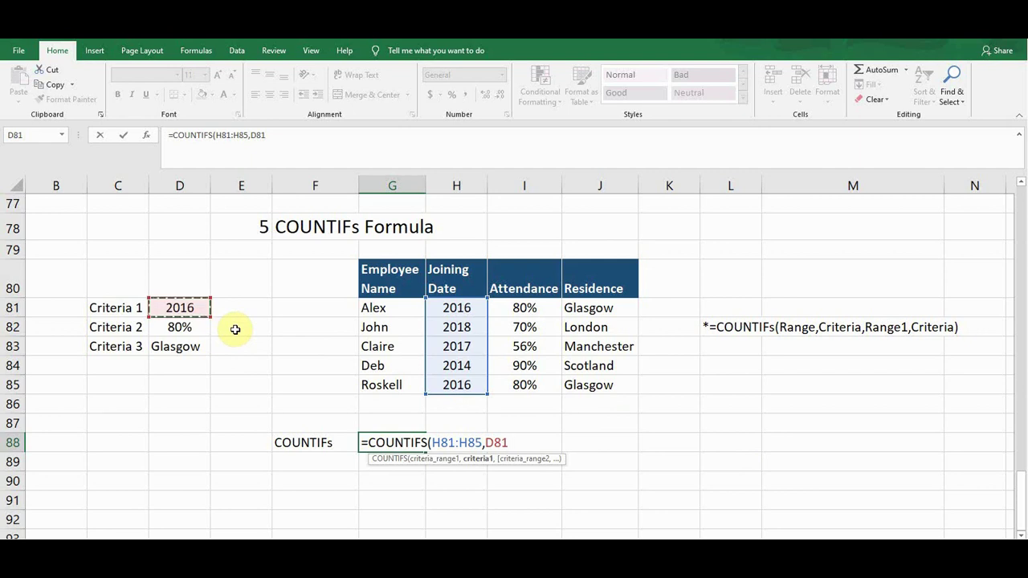
{"action": "key", "text": "F4"}
{"action": "type", "text": ","}
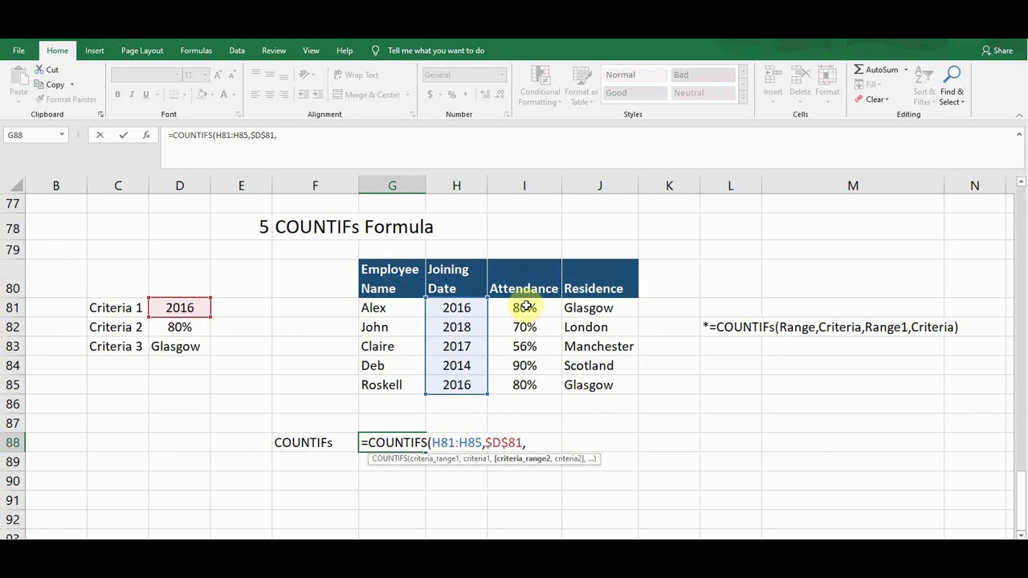
- Add Attendance range I81:I85 with absolute criterion $D$82 (80%)
{"action": "left_click_drag", "start_coordinate": [525, 304], "coordinate": [526, 387]}
{"action": "type", "text": ","}
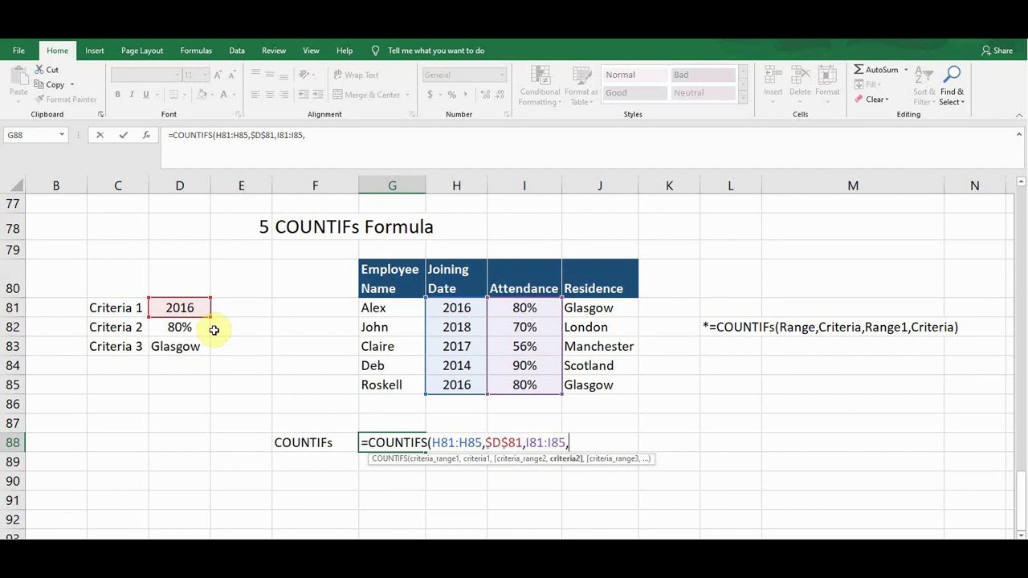
{"action": "left_click", "coordinate": [189, 328]}
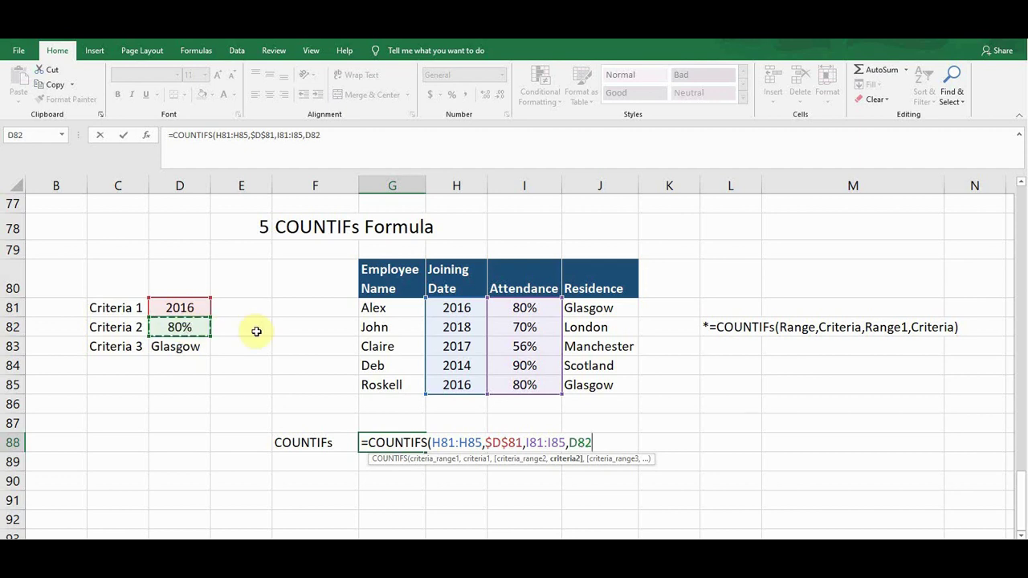
{"action": "key", "text": "F4"}
{"action": "type", "text": ","}
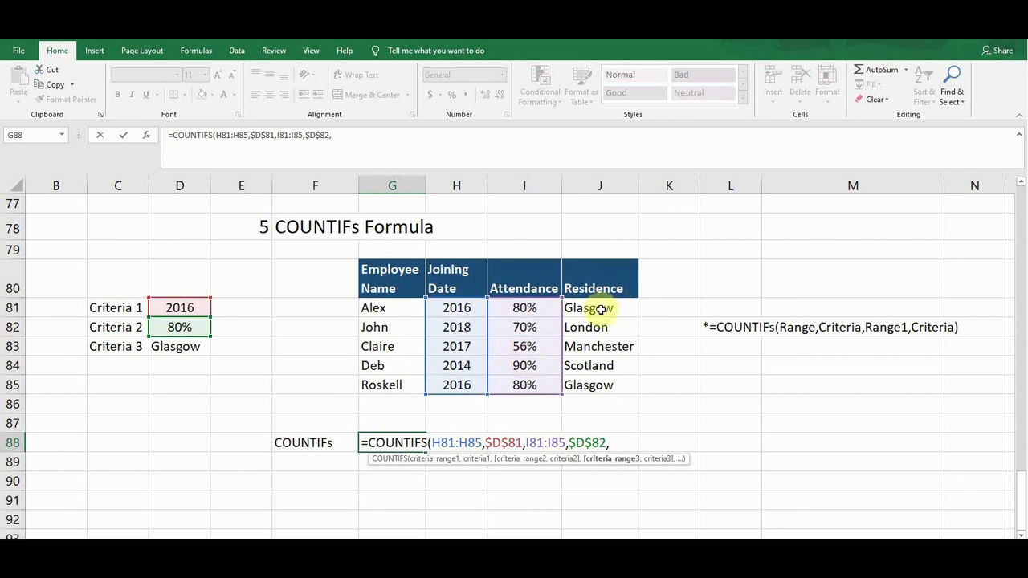
- Add Residence range J81:J85 with criterion $D$83 (Glasgow), close and commit, giving 2
{"action": "left_click_drag", "start_coordinate": [601, 309], "coordinate": [594, 385]}
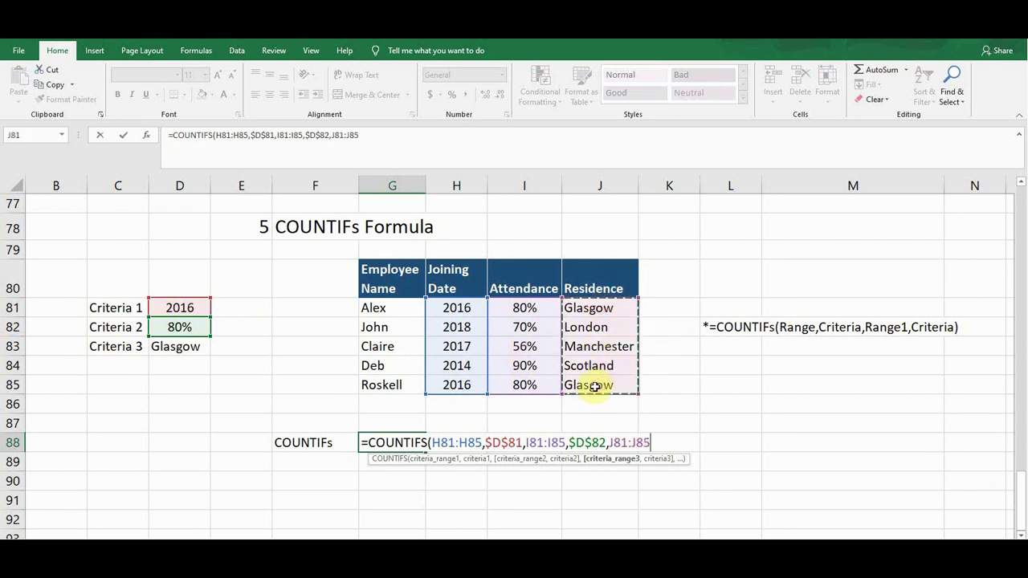
{"action": "type", "text": ","}
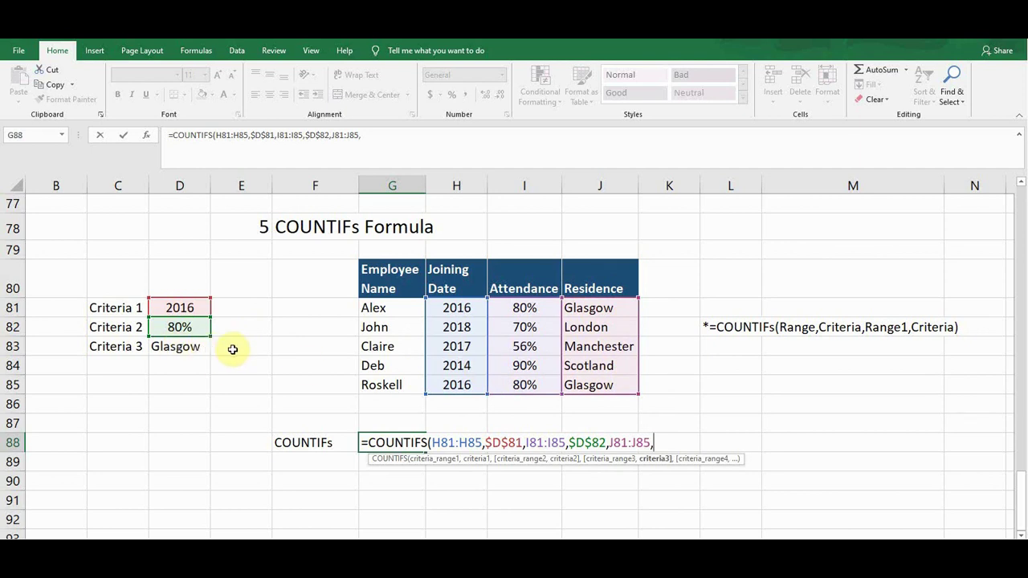
{"action": "left_click", "coordinate": [188, 347]}
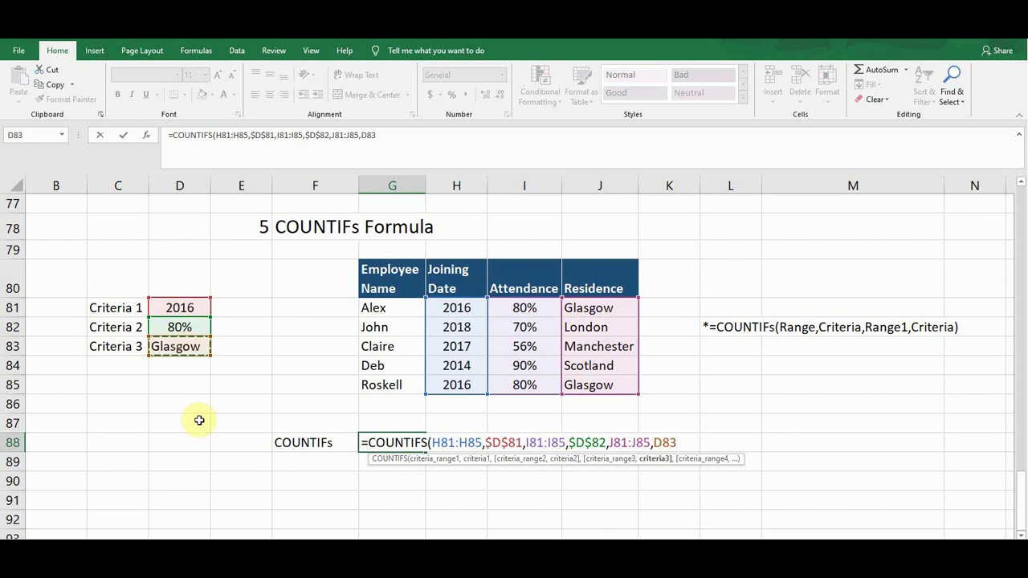
{"action": "key", "text": "F4"}
{"action": "type", "text": ")"}
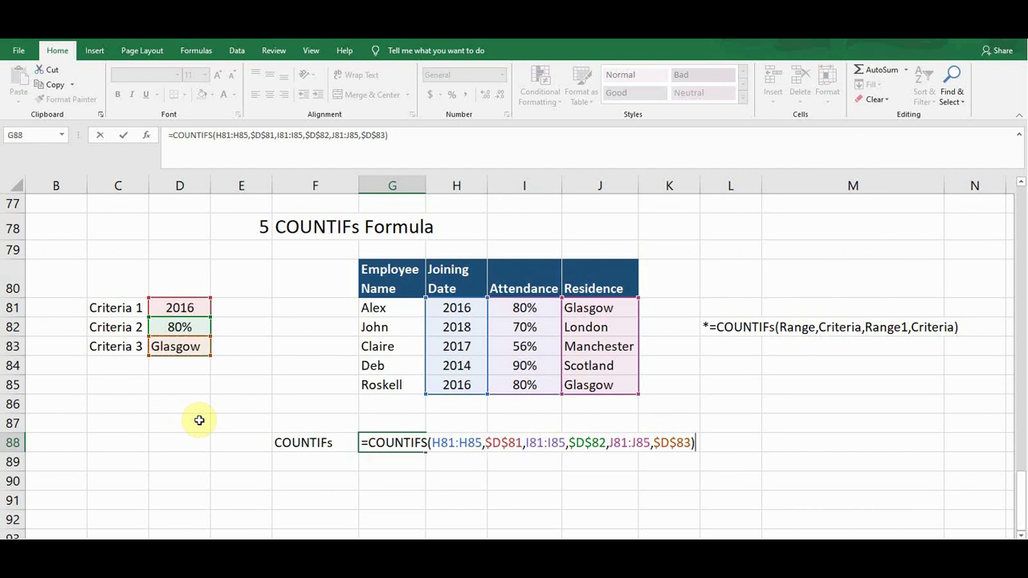
{"action": "key", "text": "Return"}
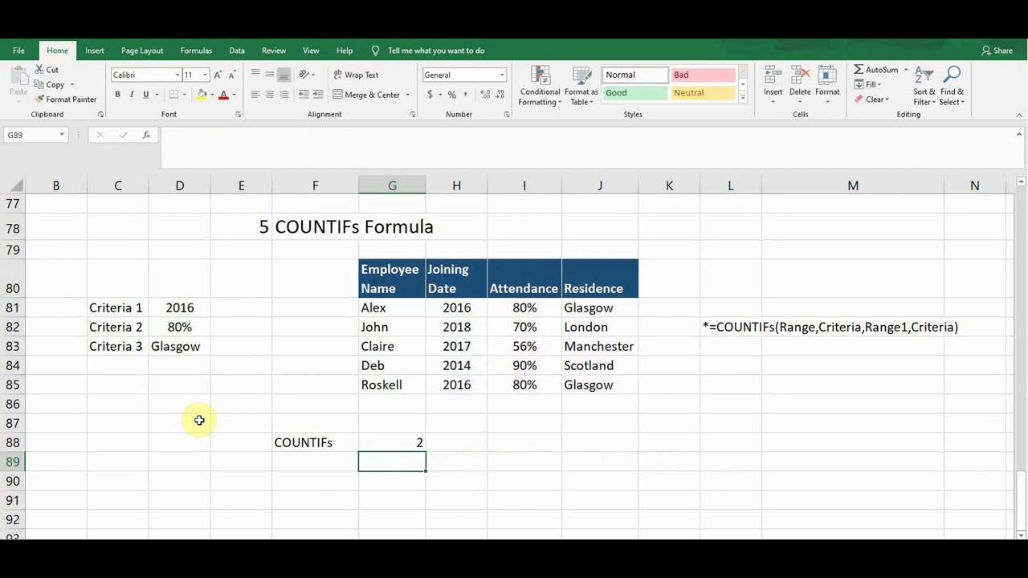
{"action": "key", "text": "Up"}
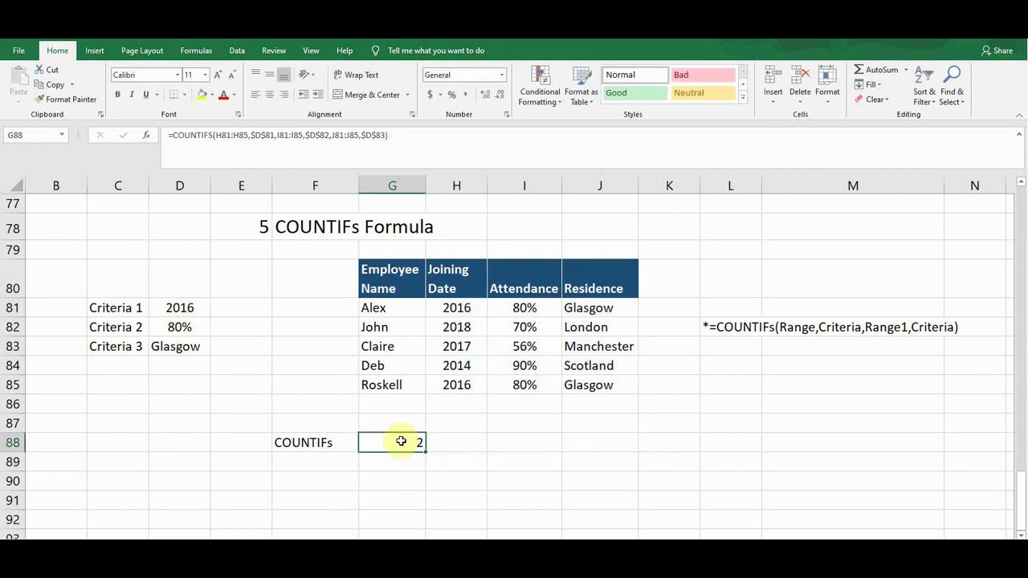
{"action": "left_click", "coordinate": [182, 312]}
{"action": "left_click", "coordinate": [184, 325]}
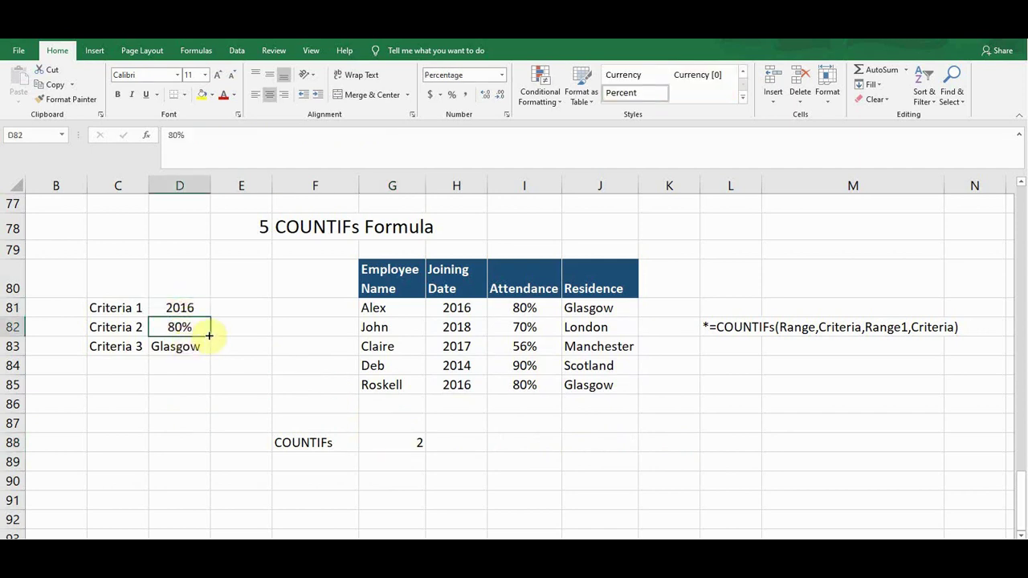
{"action": "left_click", "coordinate": [179, 308]}
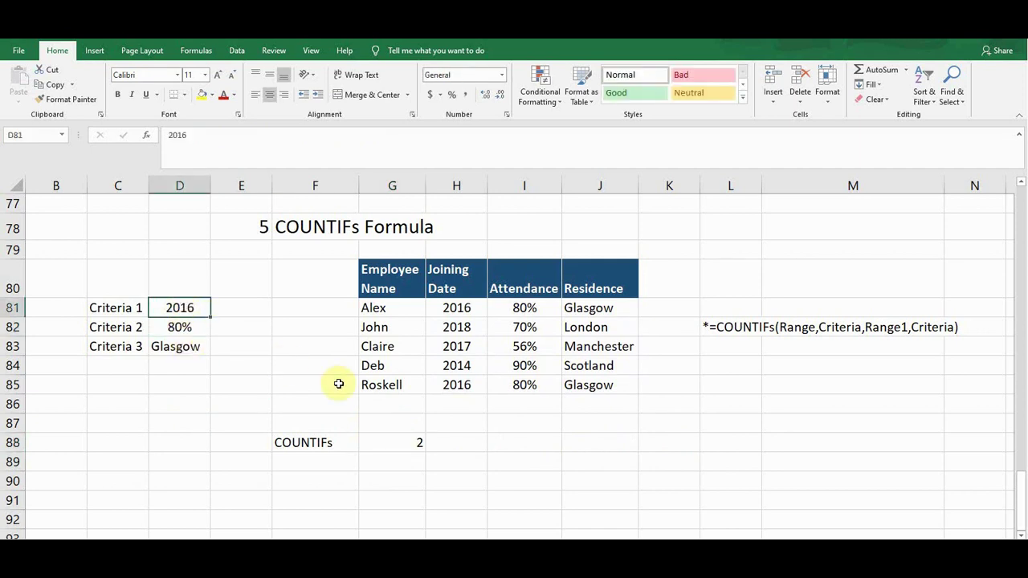
{"action": "left_click", "coordinate": [183, 327]}
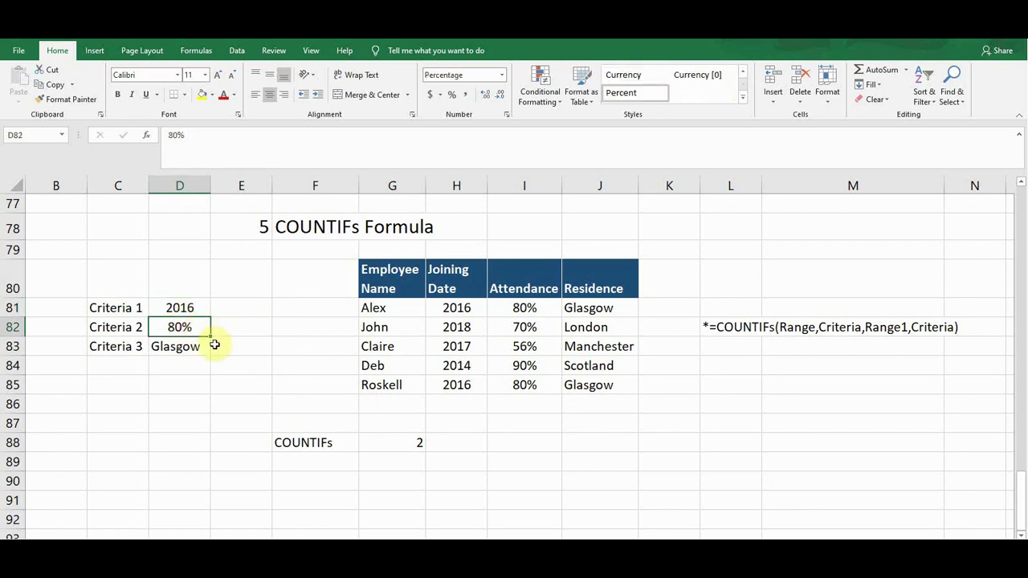
{"action": "left_click", "coordinate": [165, 349]}
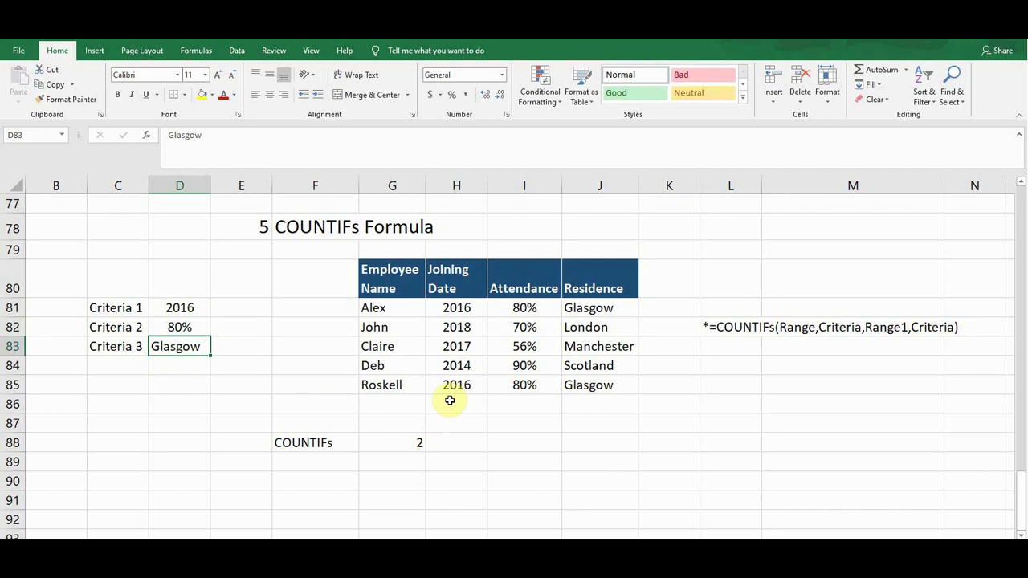
{"action": "left_click", "coordinate": [456, 307]}
{"action": "left_click", "coordinate": [401, 307]}
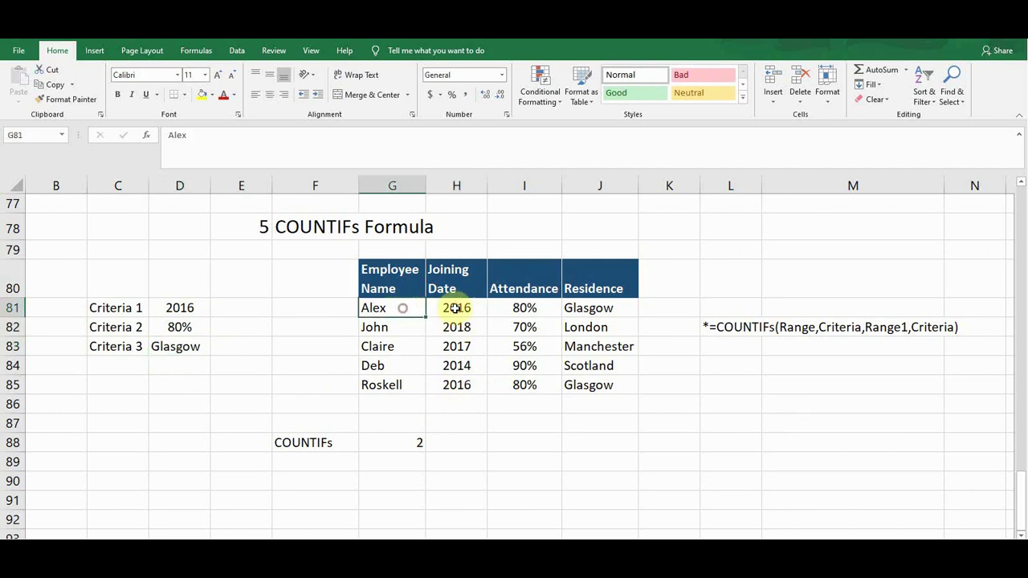
{"action": "left_click", "coordinate": [522, 307]}
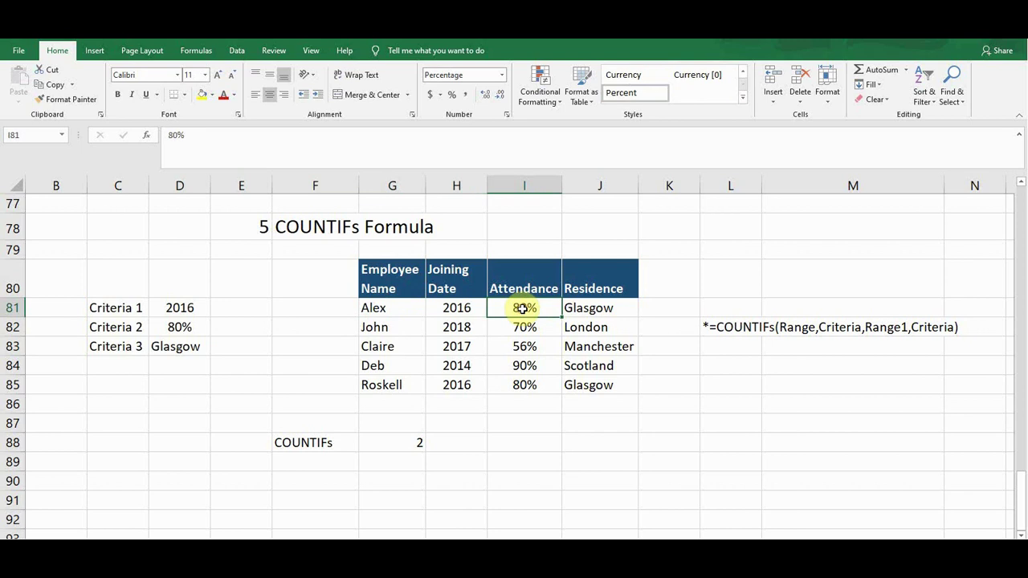
{"action": "left_click", "coordinate": [614, 309]}
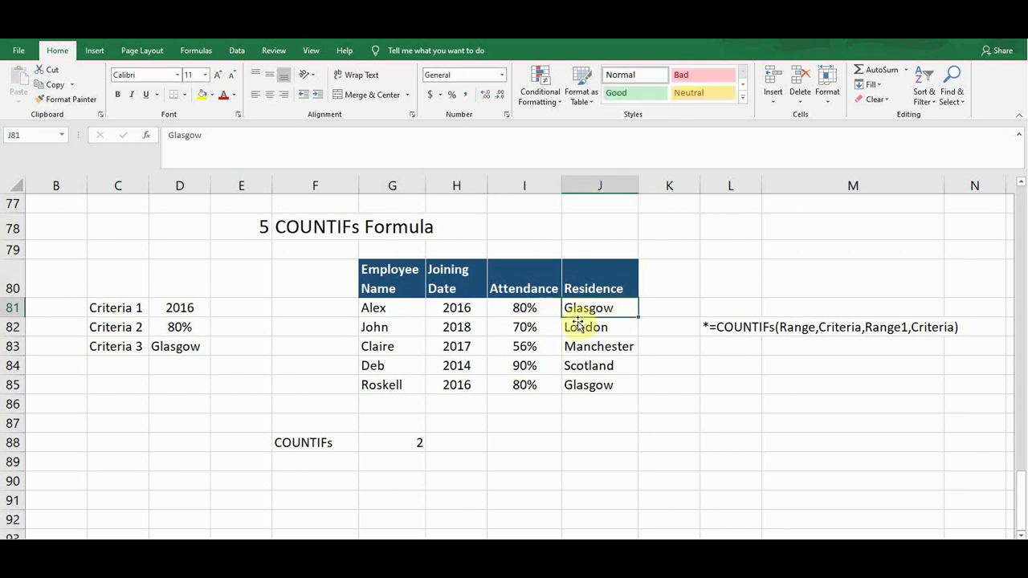
{"action": "left_click", "coordinate": [397, 386]}
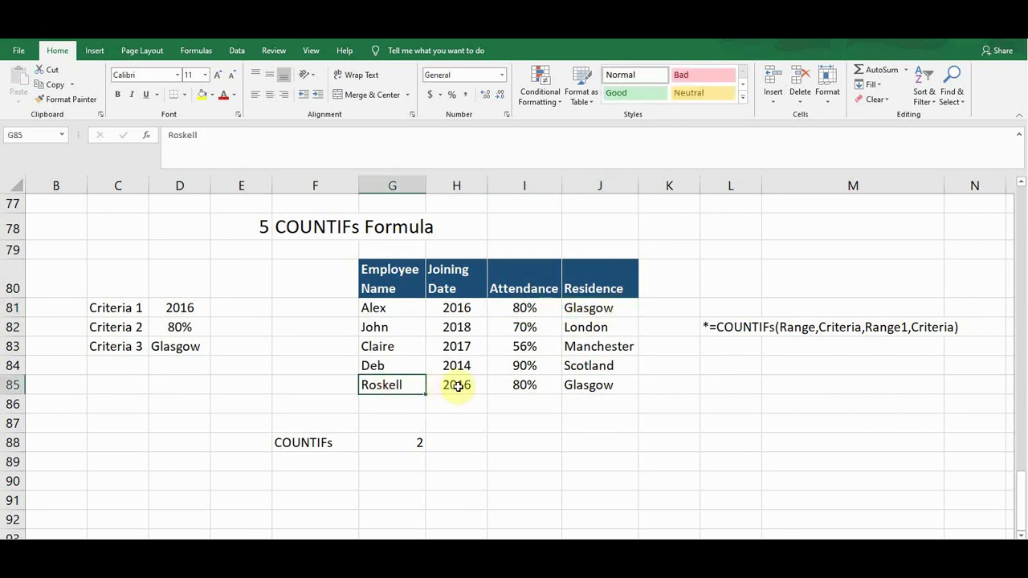
{"action": "left_click", "coordinate": [457, 386]}
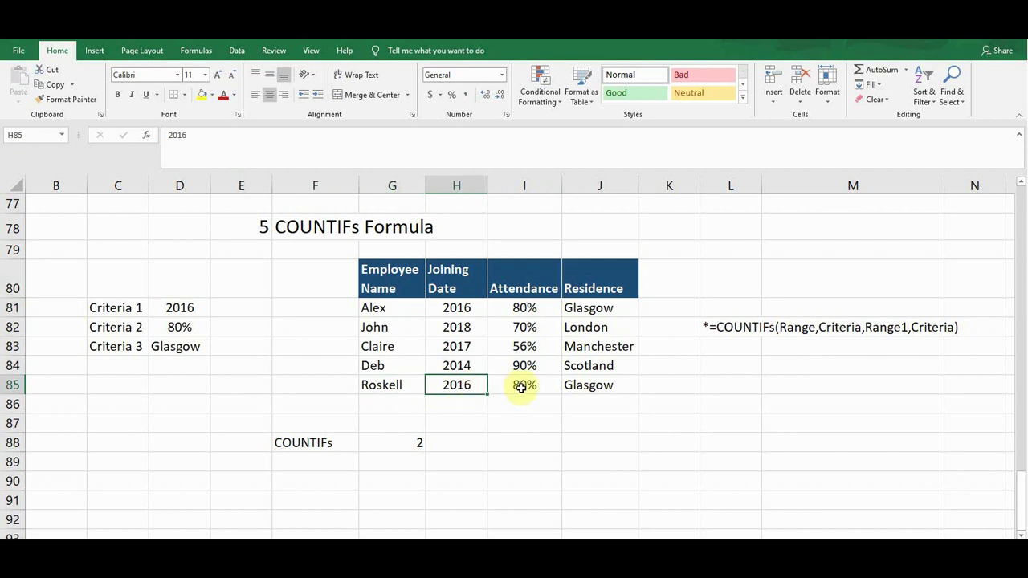
{"action": "left_click", "coordinate": [530, 386]}
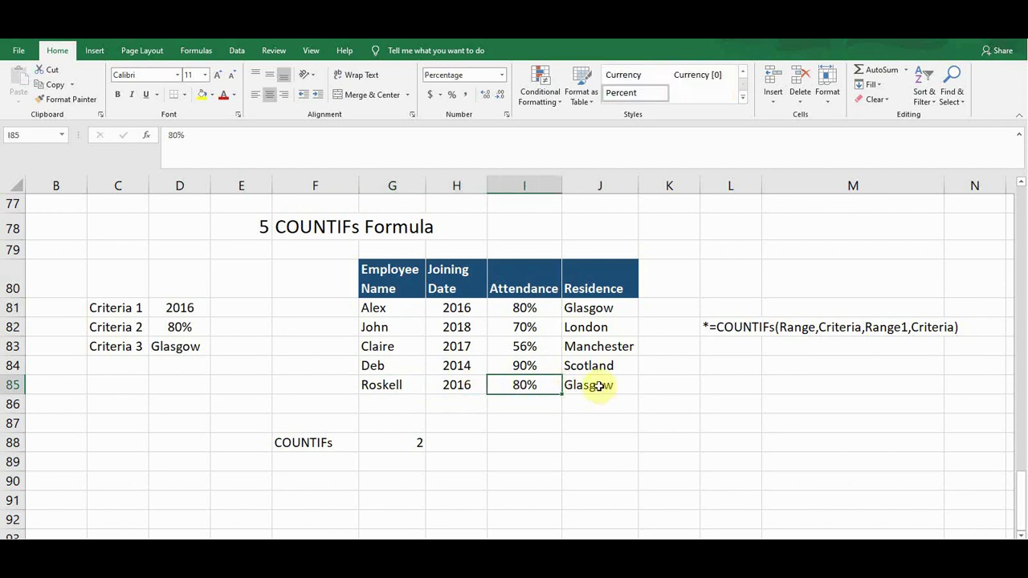
{"action": "left_click", "coordinate": [594, 386]}
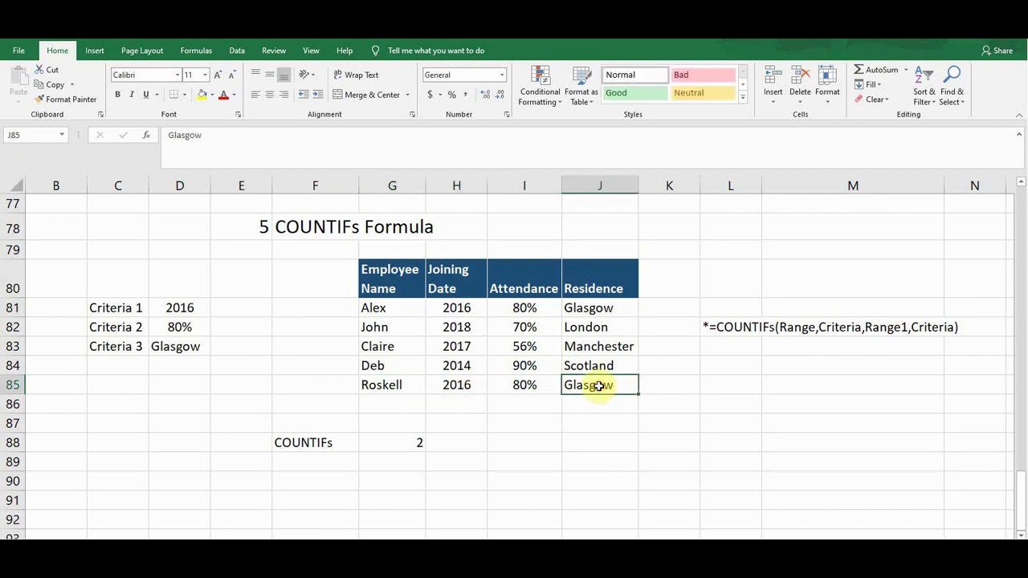
{"action": "left_click", "coordinate": [406, 446]}
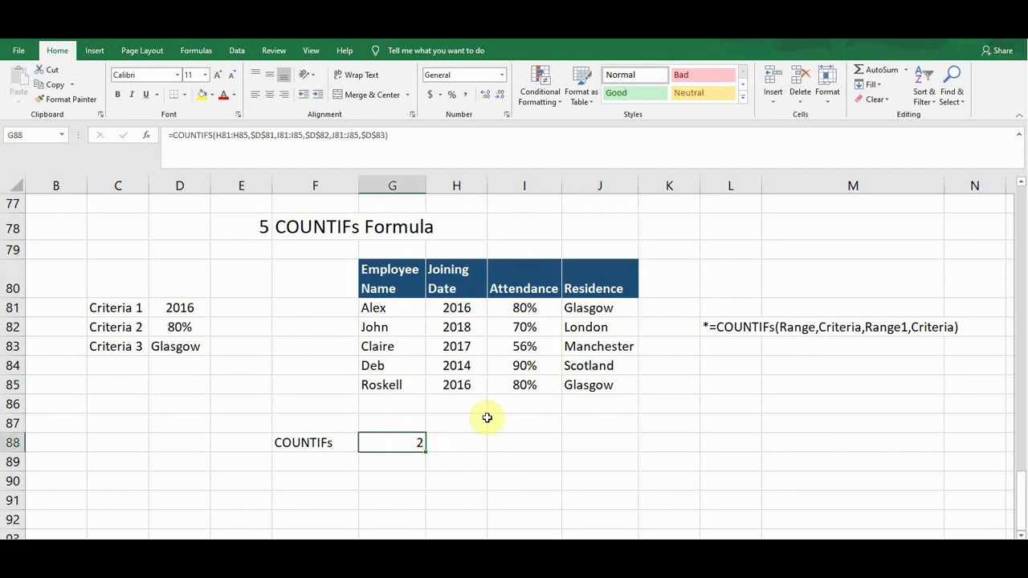
{"action": "left_click", "coordinate": [198, 310]}
{"action": "left_click", "coordinate": [191, 328]}
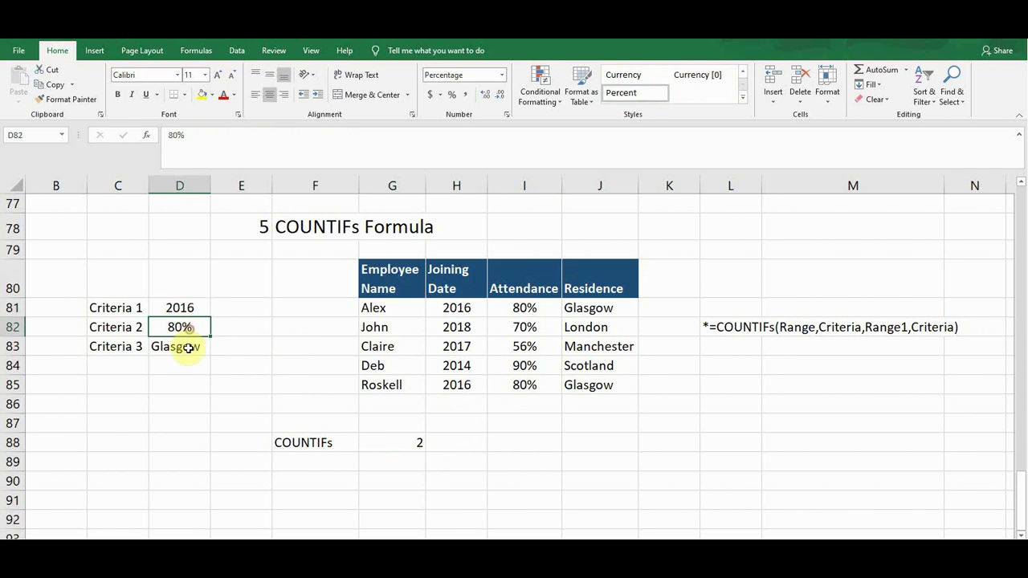
{"action": "left_click", "coordinate": [188, 347]}
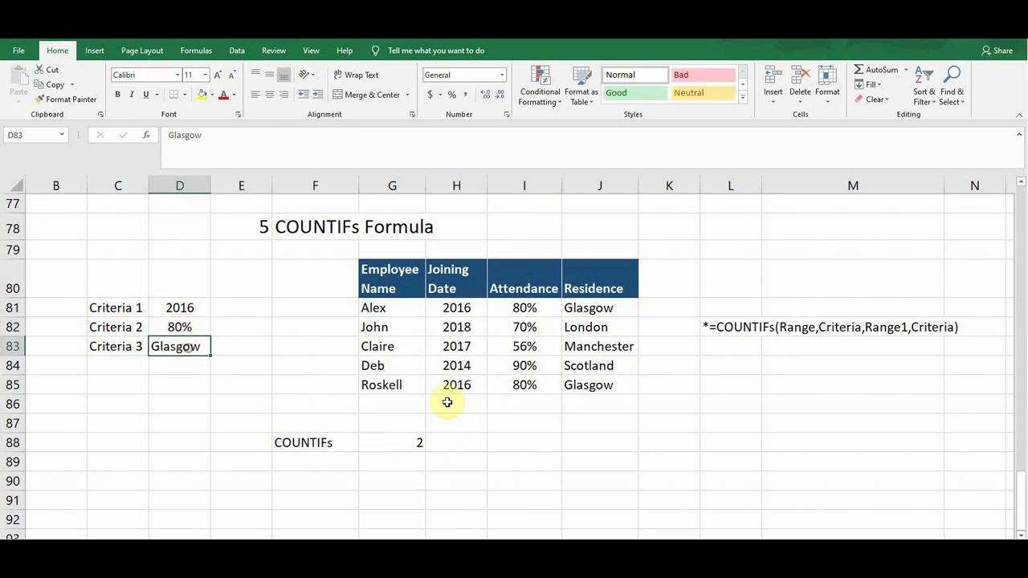
{"action": "left_click", "coordinate": [170, 308]}
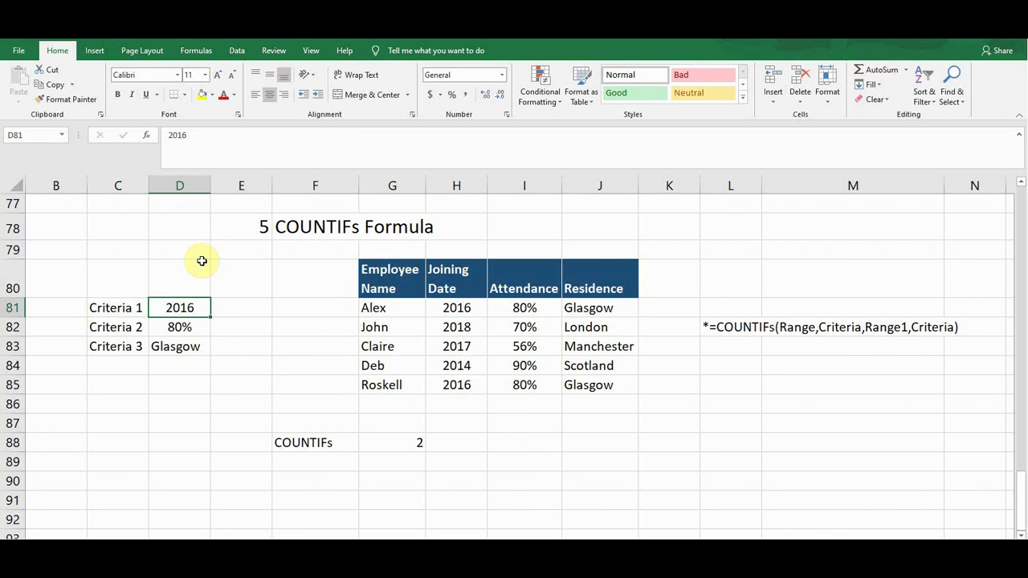
- Change Criteria 1 in D81 to 2017 and Criteria 3 in D83 to Manchester
{"action": "type", "text": "2017"}
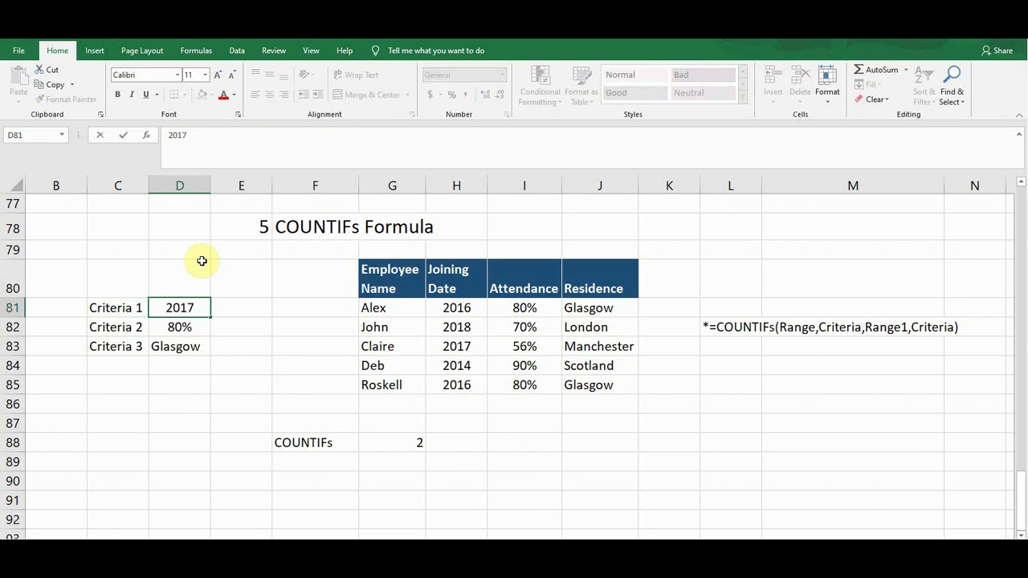
{"action": "key", "text": "Return"}
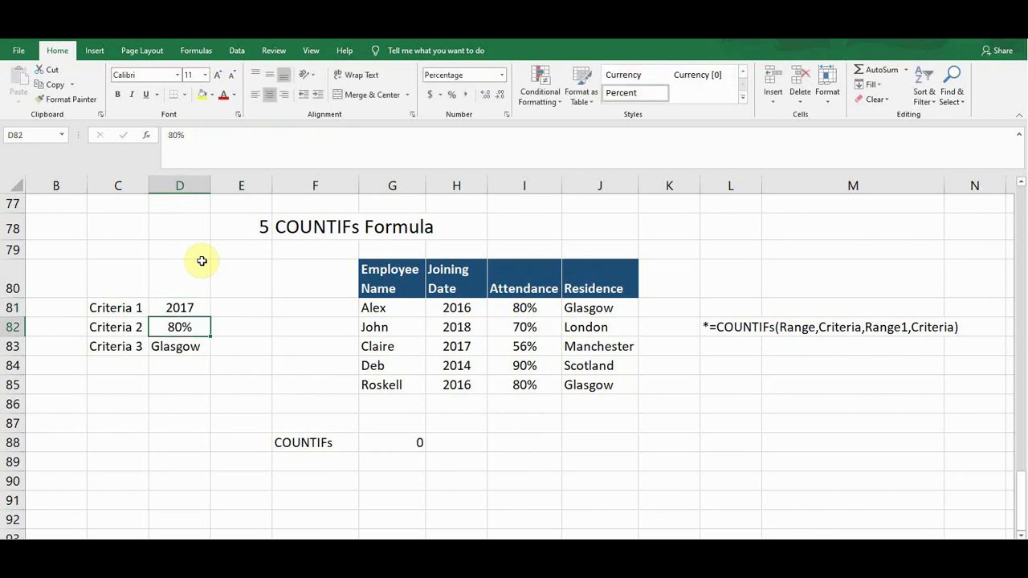
{"action": "key", "text": "Return"}
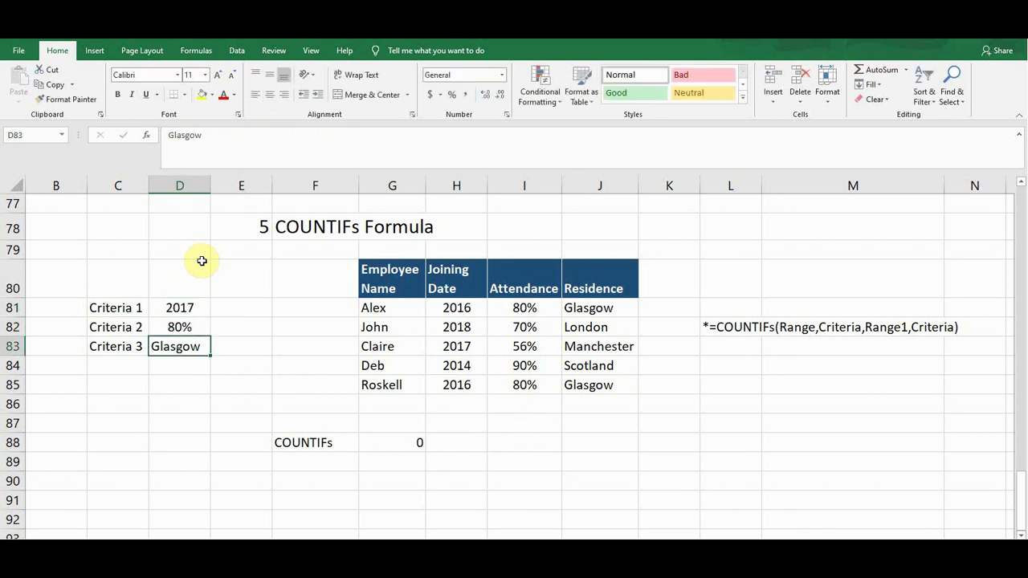
{"action": "type", "text": "Manch"}
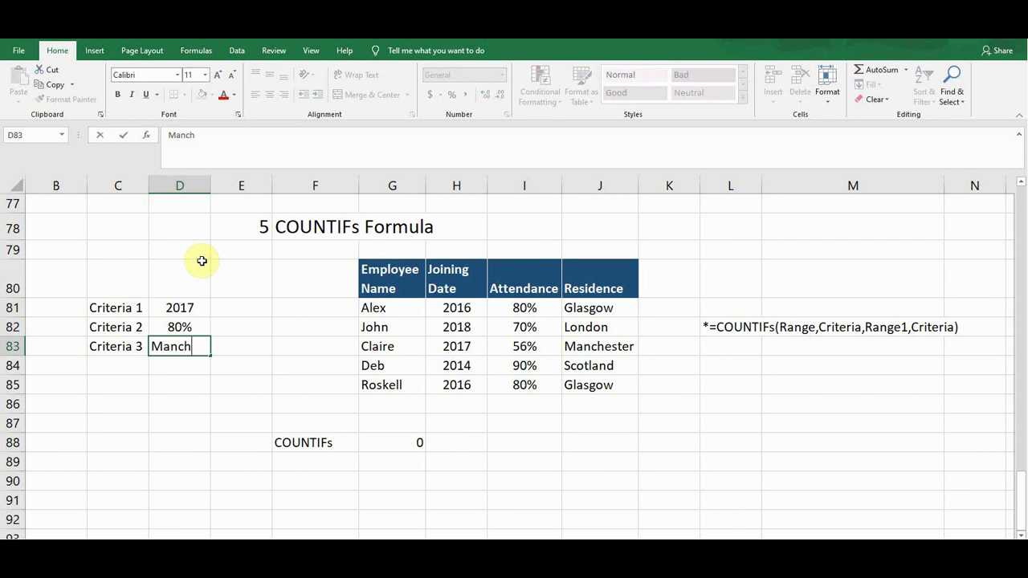
{"action": "type", "text": "ester"}
{"action": "key", "text": "Return"}
- Review criteria 2017, 80% and Manchester and the updated COUNTIFS result of 0 in G88
{"action": "key", "text": "Up"}
{"action": "key", "text": "Up"}
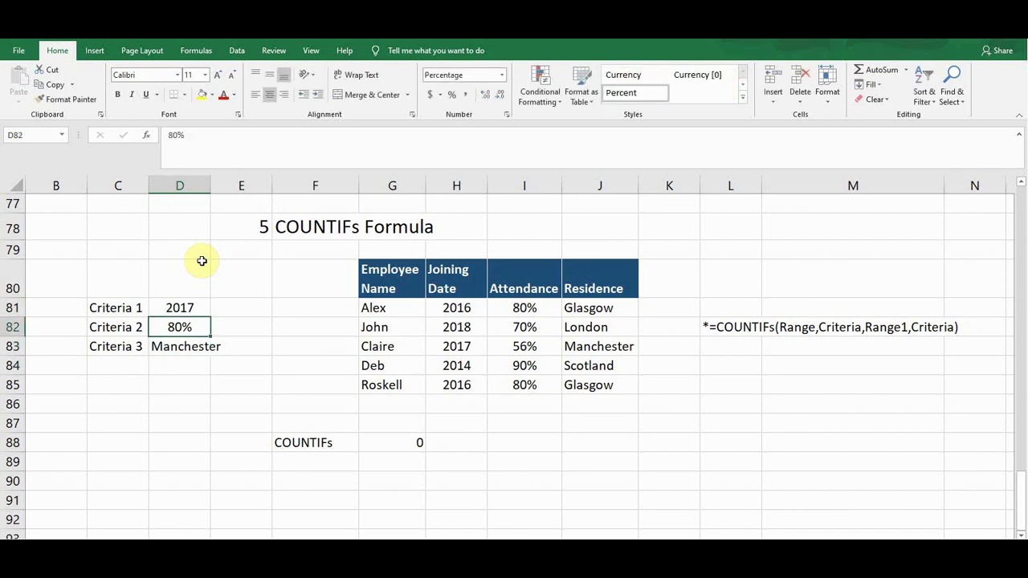
{"action": "left_click", "coordinate": [184, 306]}
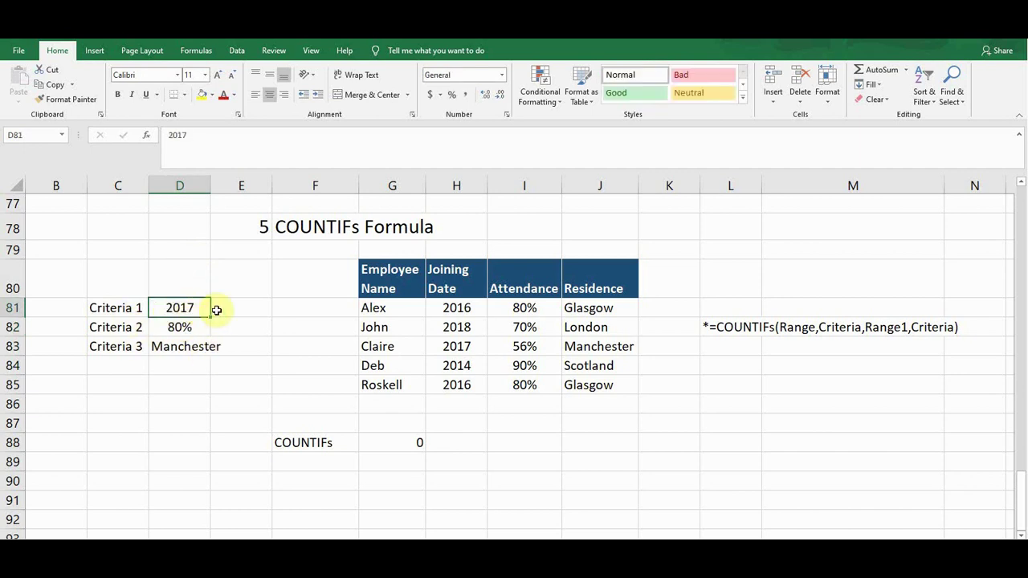
{"action": "left_click", "coordinate": [186, 326]}
{"action": "left_click", "coordinate": [178, 348]}
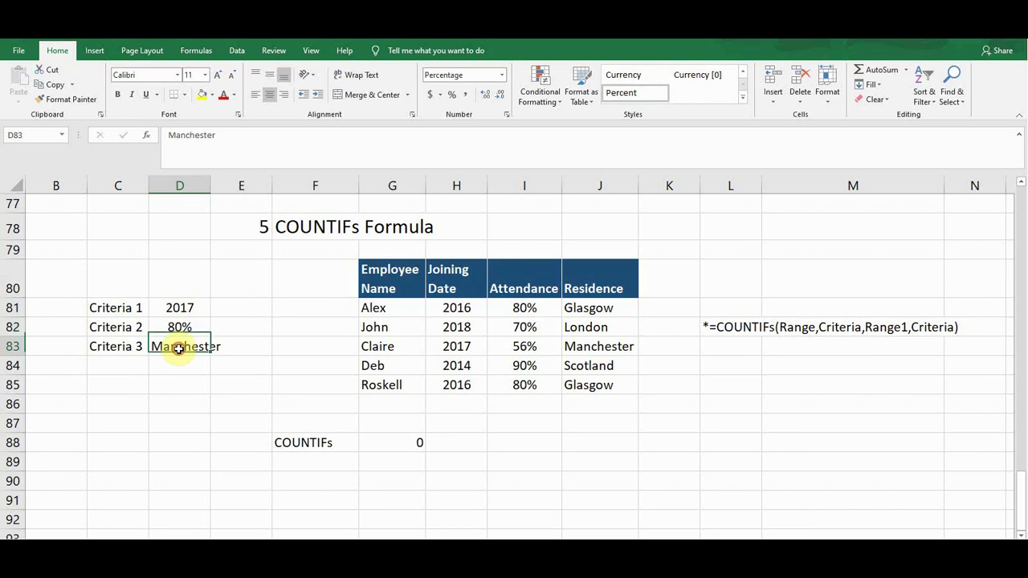
{"action": "left_click", "coordinate": [376, 442]}
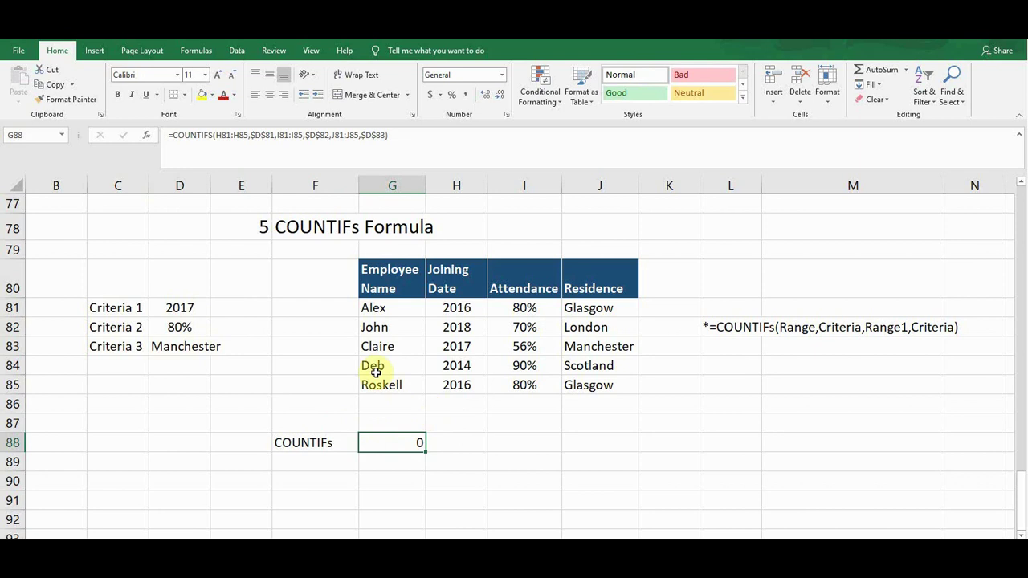
{"action": "left_click", "coordinate": [186, 308]}
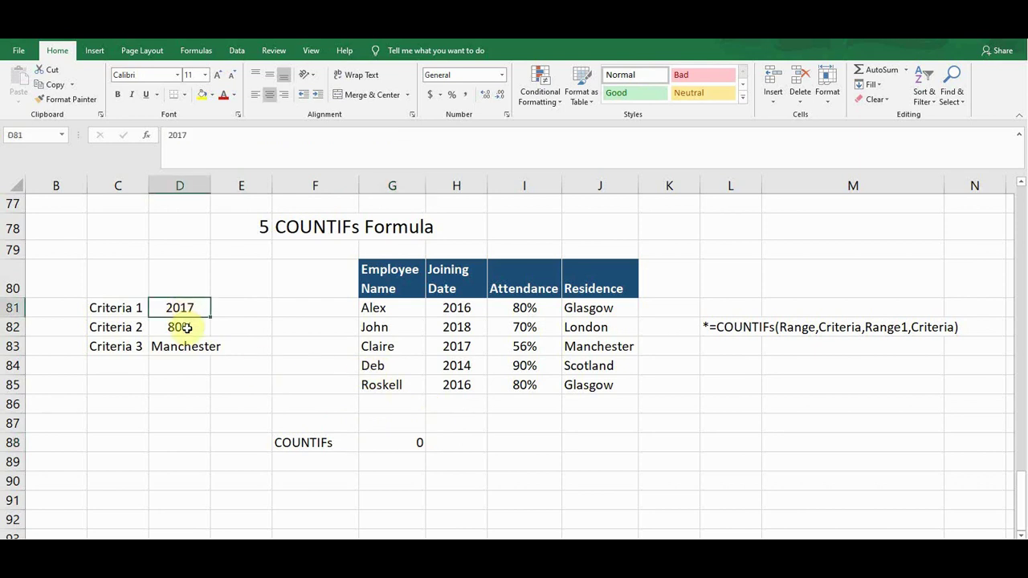
{"action": "left_click", "coordinate": [185, 328]}
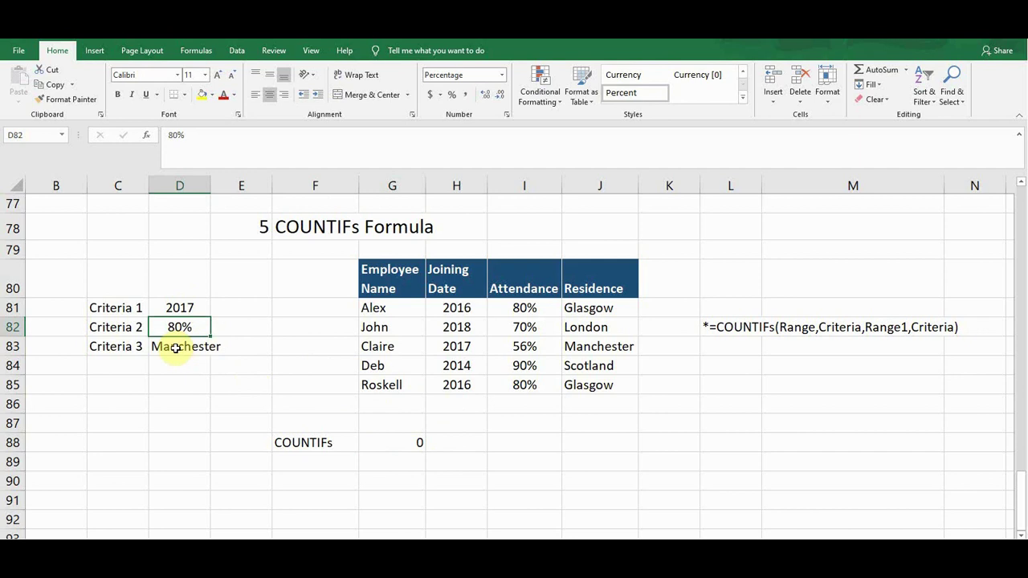
{"action": "left_click", "coordinate": [175, 348]}
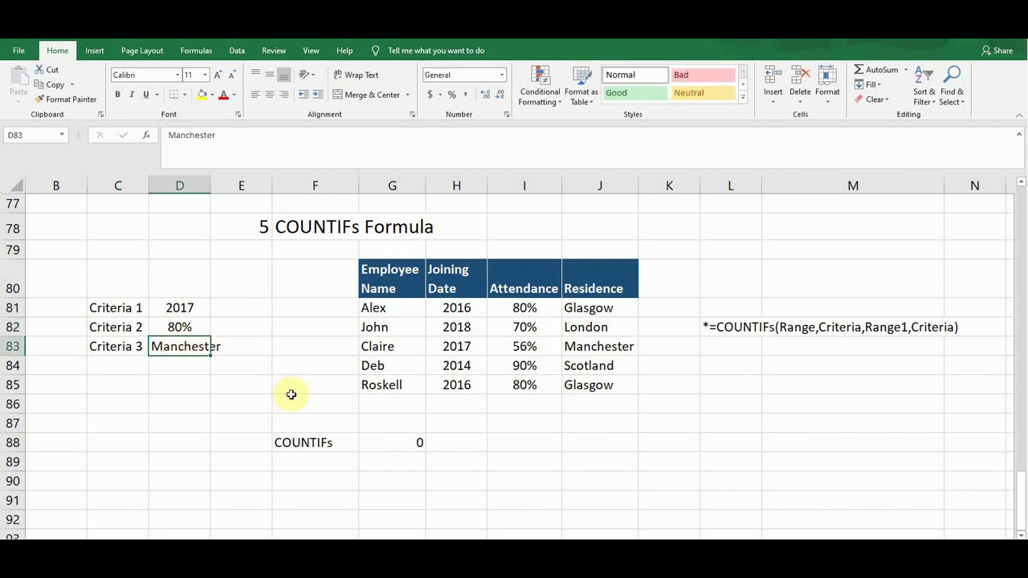
{"action": "left_click", "coordinate": [378, 441]}
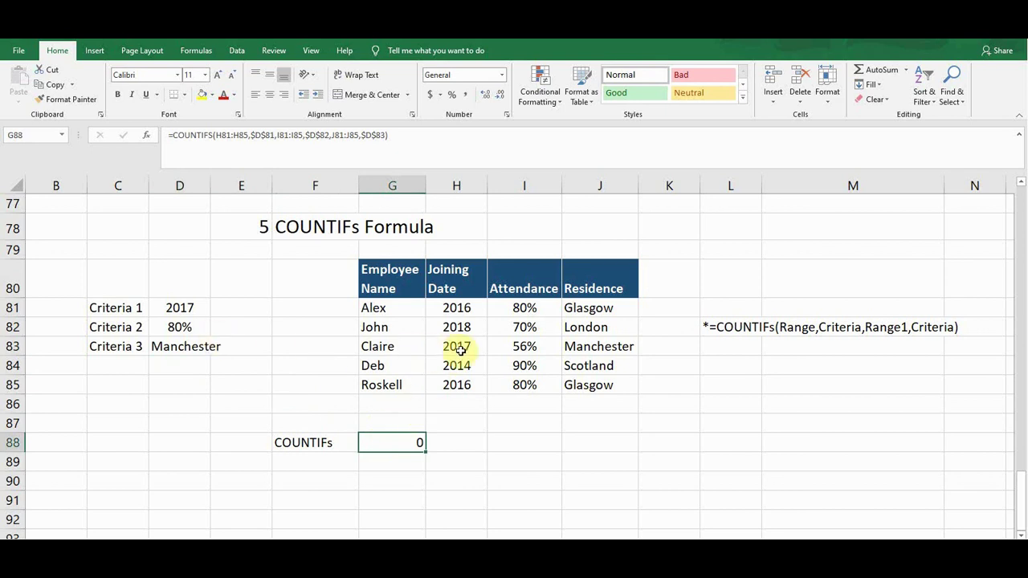
{"action": "left_click", "coordinate": [451, 348]}
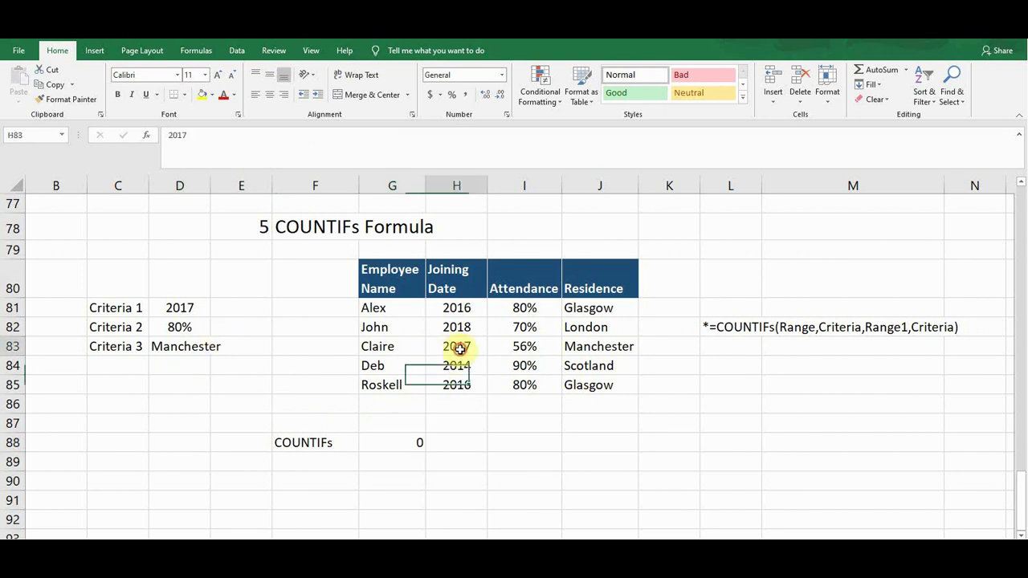
{"action": "left_click", "coordinate": [510, 348]}
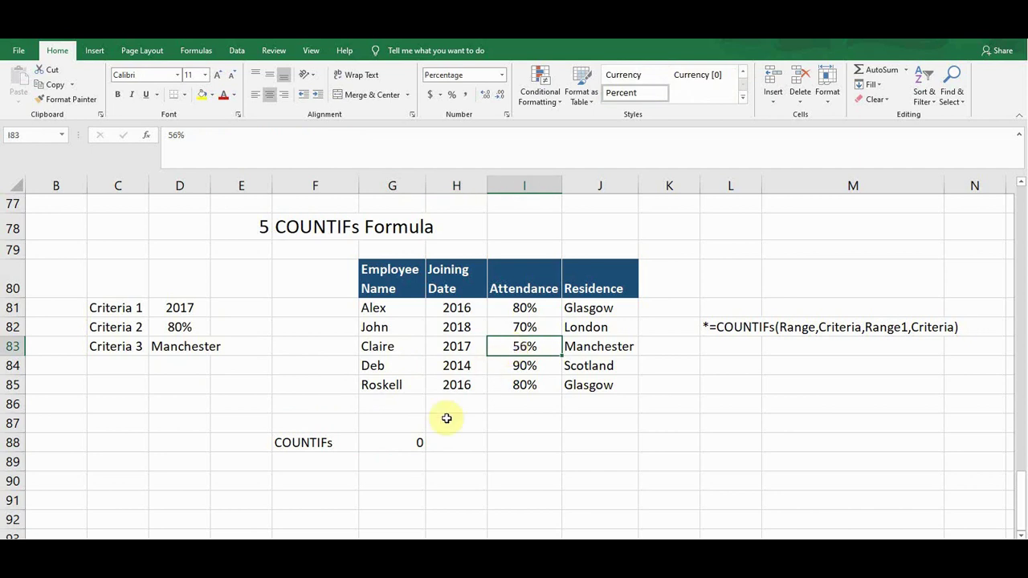
{"action": "left_click", "coordinate": [391, 442]}
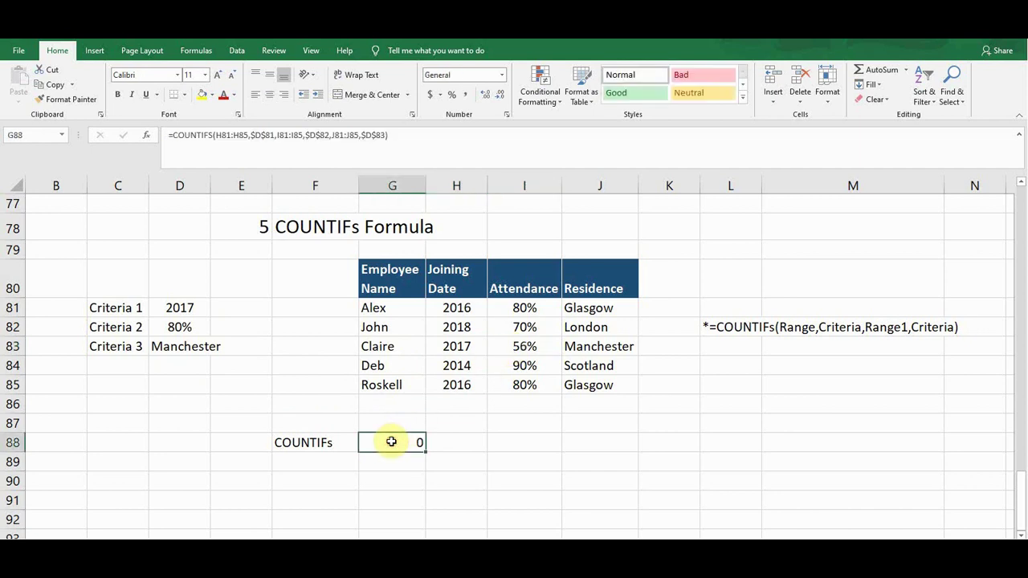
{"action": "left_click", "coordinate": [518, 346]}
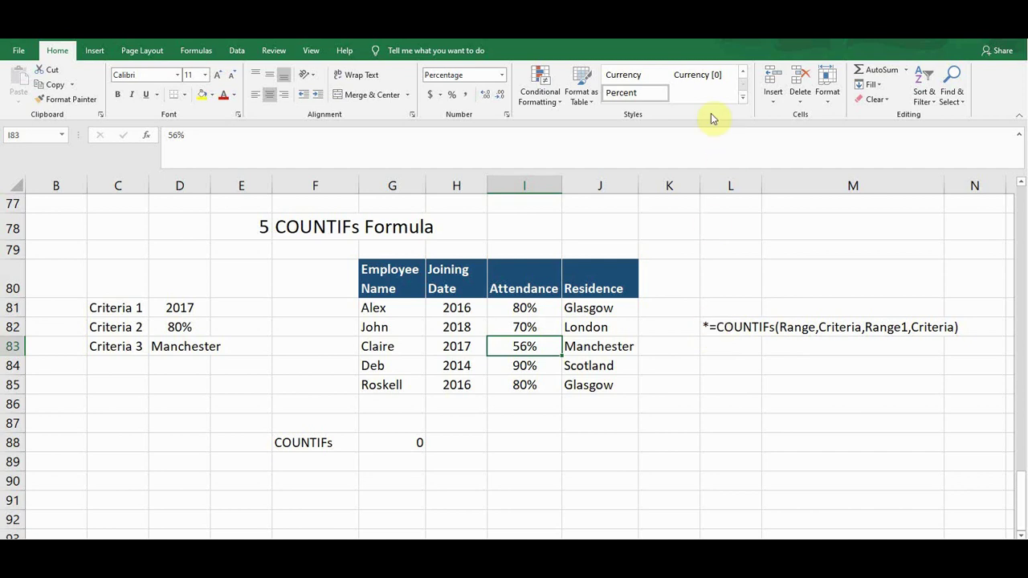
{"action": "scroll", "coordinate": [666, 42], "scroll_direction": "up", "scroll_amount": 1}
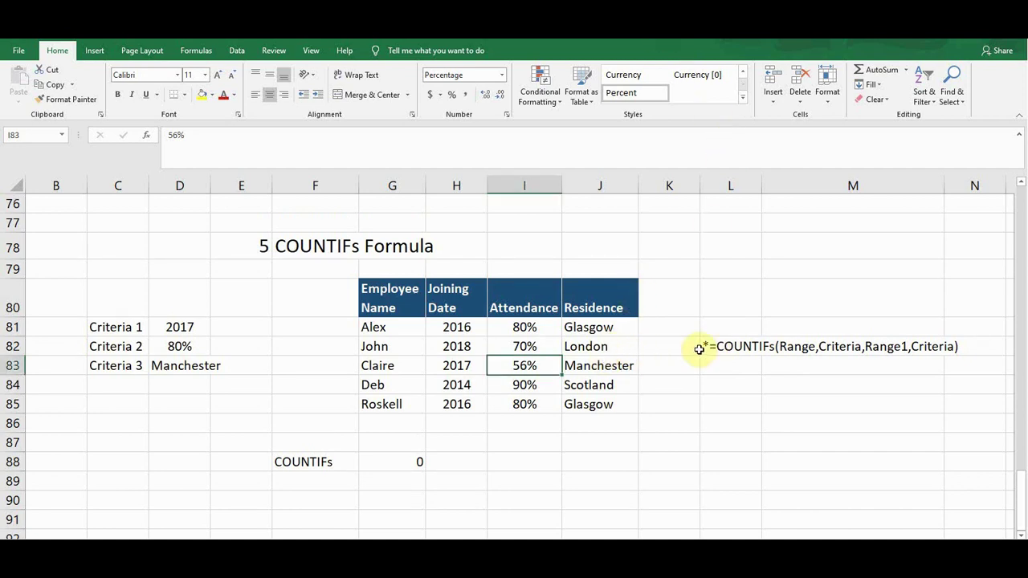
{"action": "scroll", "coordinate": [699, 349], "scroll_direction": "up", "scroll_amount": 19}
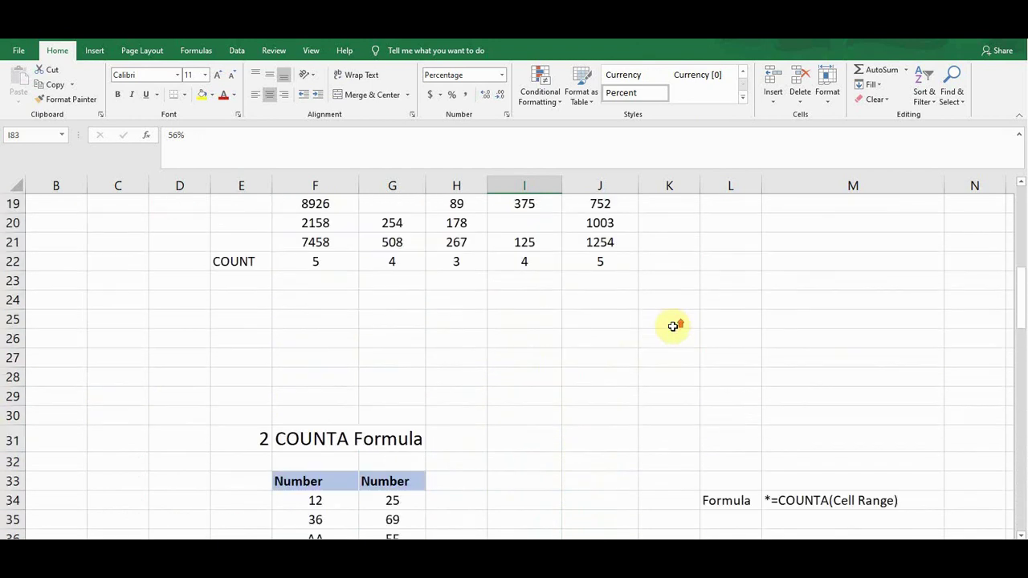
{"action": "scroll", "coordinate": [673, 326], "scroll_direction": "up", "scroll_amount": 6}
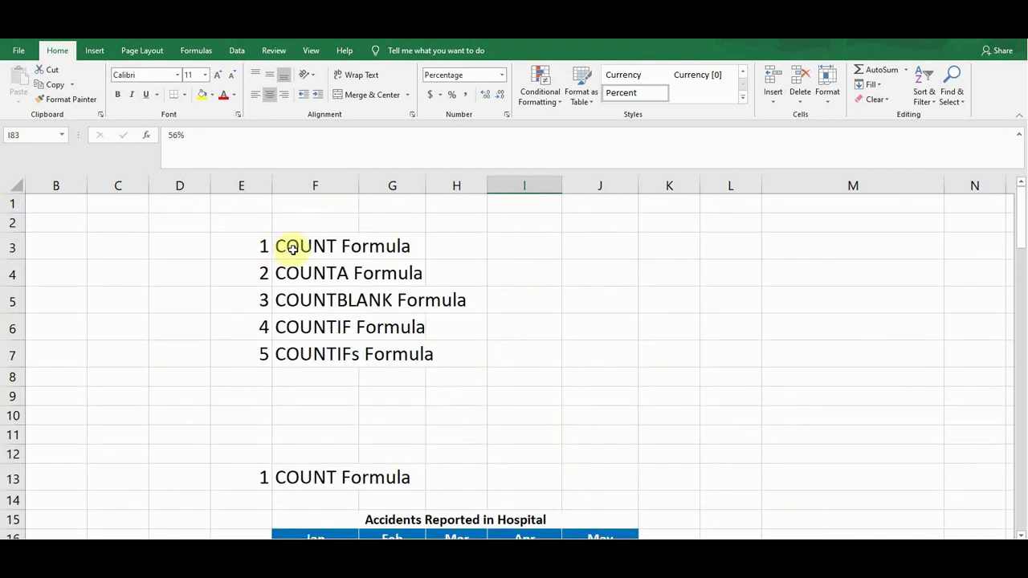
{"action": "left_click", "coordinate": [293, 249]}
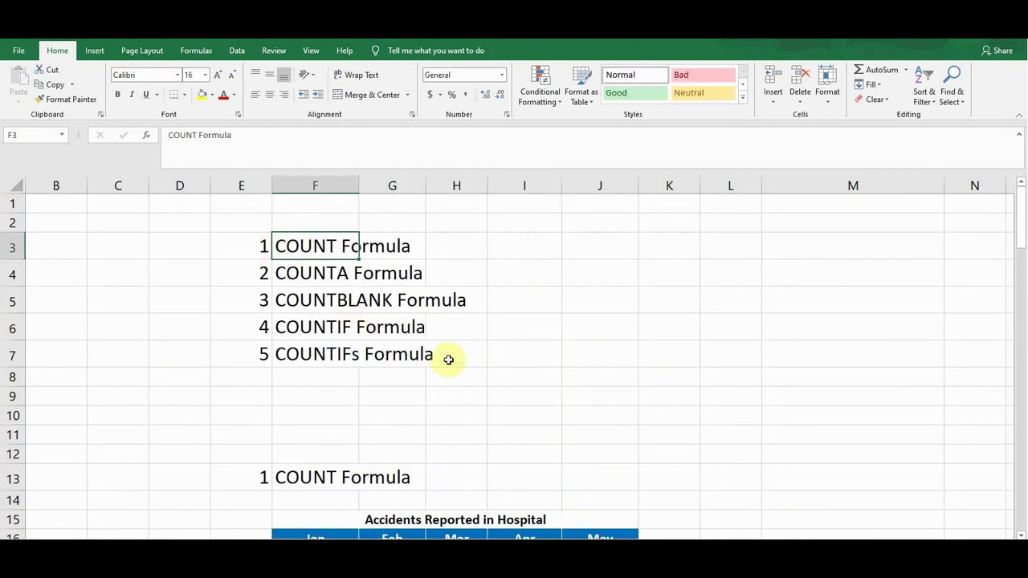
{"action": "scroll", "coordinate": [448, 360], "scroll_direction": "down", "scroll_amount": 3}
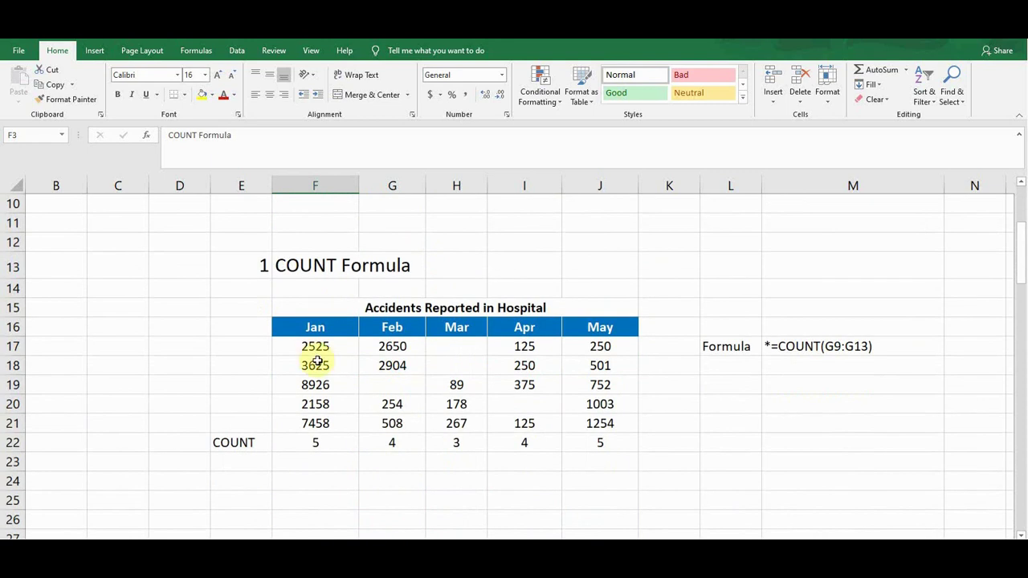
{"action": "scroll", "coordinate": [351, 367], "scroll_direction": "up", "scroll_amount": 3}
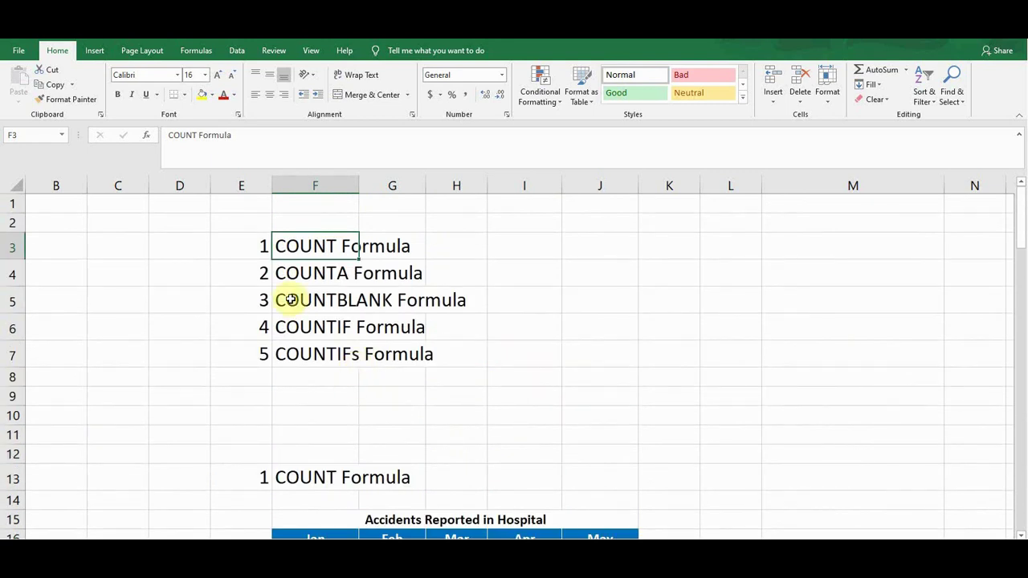
{"action": "left_click", "coordinate": [305, 275]}
{"action": "scroll", "coordinate": [360, 387], "scroll_direction": "down", "scroll_amount": 9}
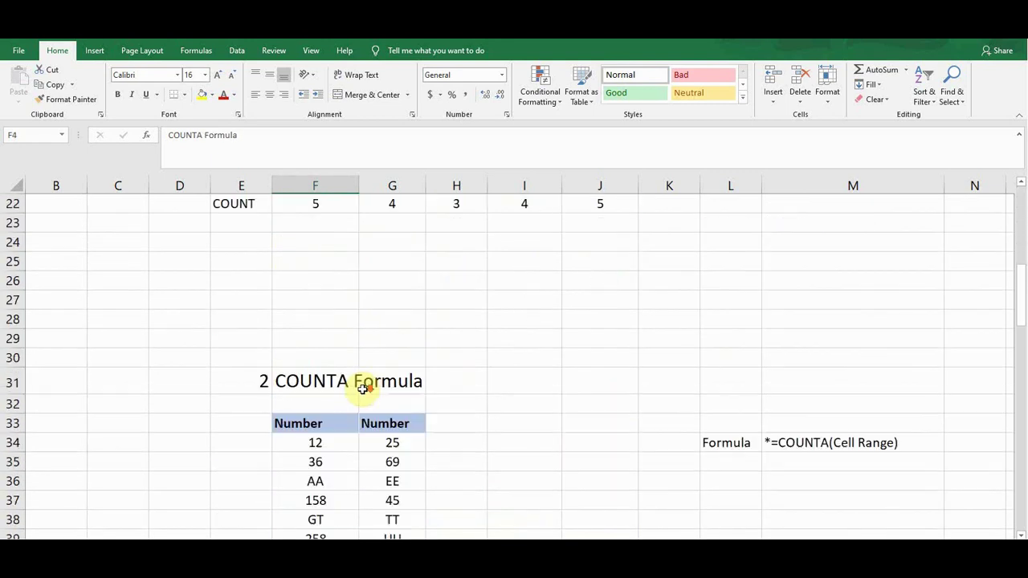
{"action": "left_click", "coordinate": [322, 329]}
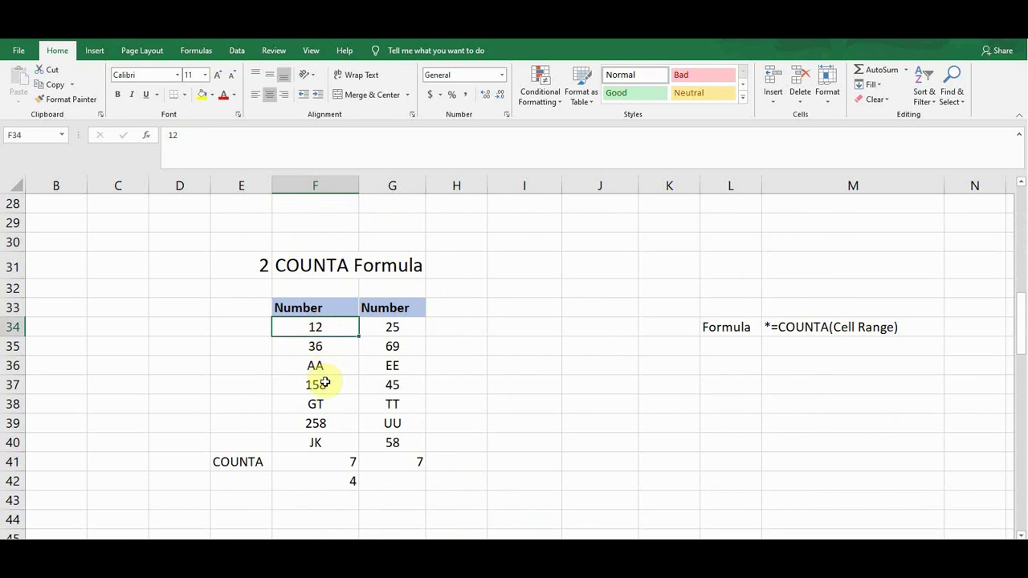
{"action": "left_click", "coordinate": [327, 366]}
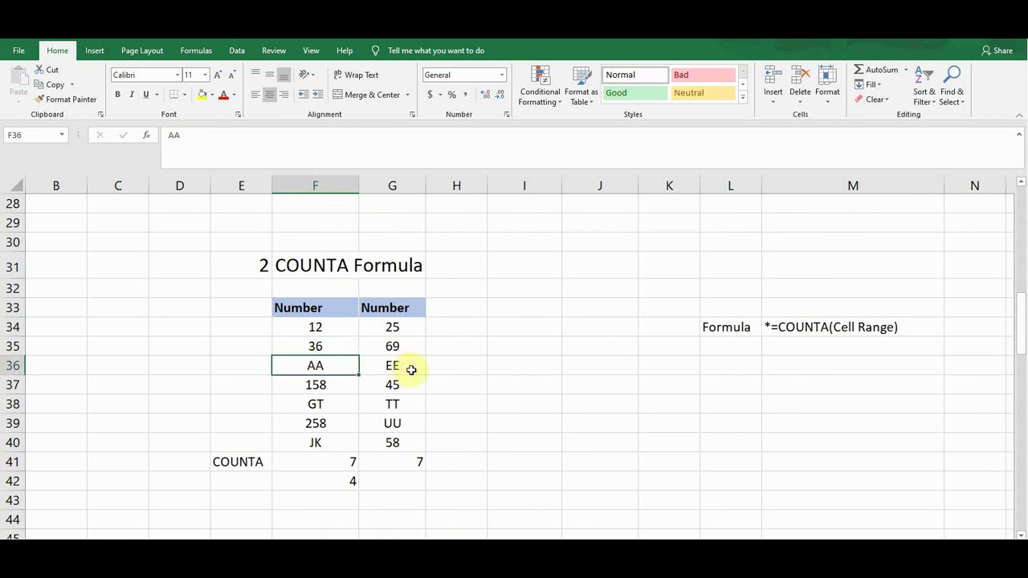
{"action": "scroll", "coordinate": [407, 369], "scroll_direction": "up", "scroll_amount": 9}
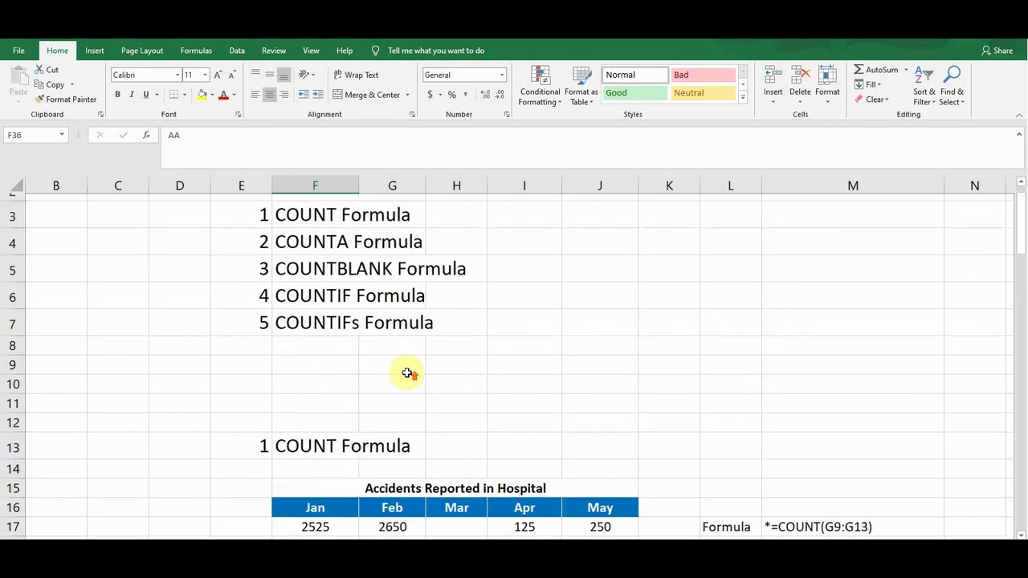
{"action": "left_click", "coordinate": [294, 298]}
{"action": "scroll", "coordinate": [429, 378], "scroll_direction": "down", "scroll_amount": 5}
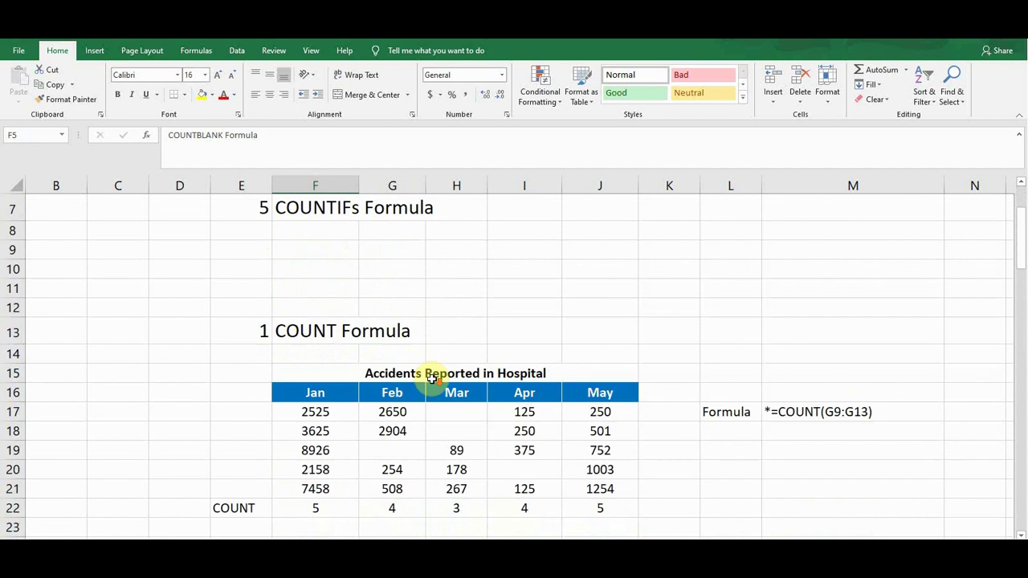
{"action": "scroll", "coordinate": [431, 379], "scroll_direction": "down", "scroll_amount": 8}
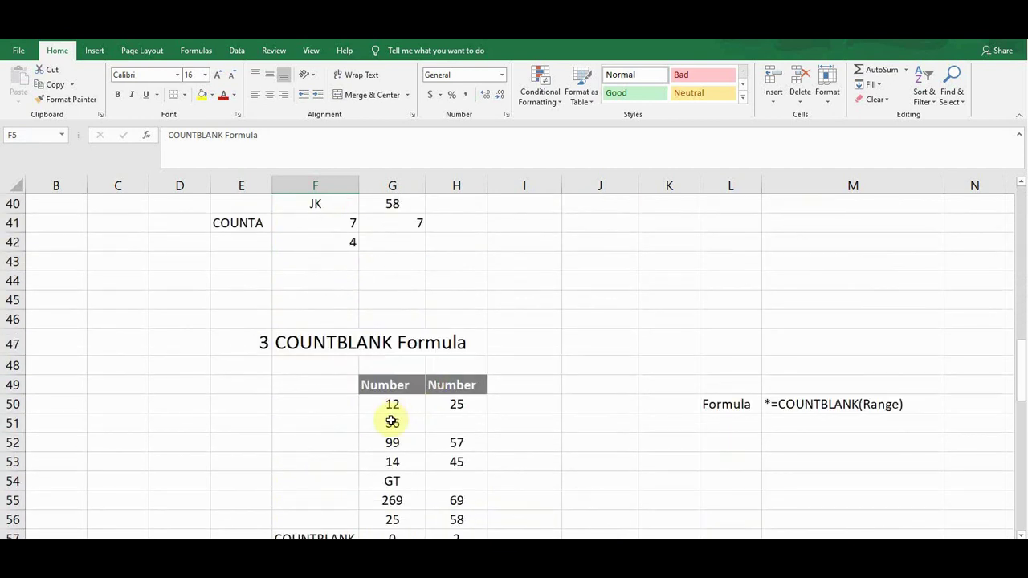
{"action": "left_click", "coordinate": [391, 421]}
{"action": "scroll", "coordinate": [428, 434], "scroll_direction": "down", "scroll_amount": 1}
{"action": "left_click", "coordinate": [458, 367]}
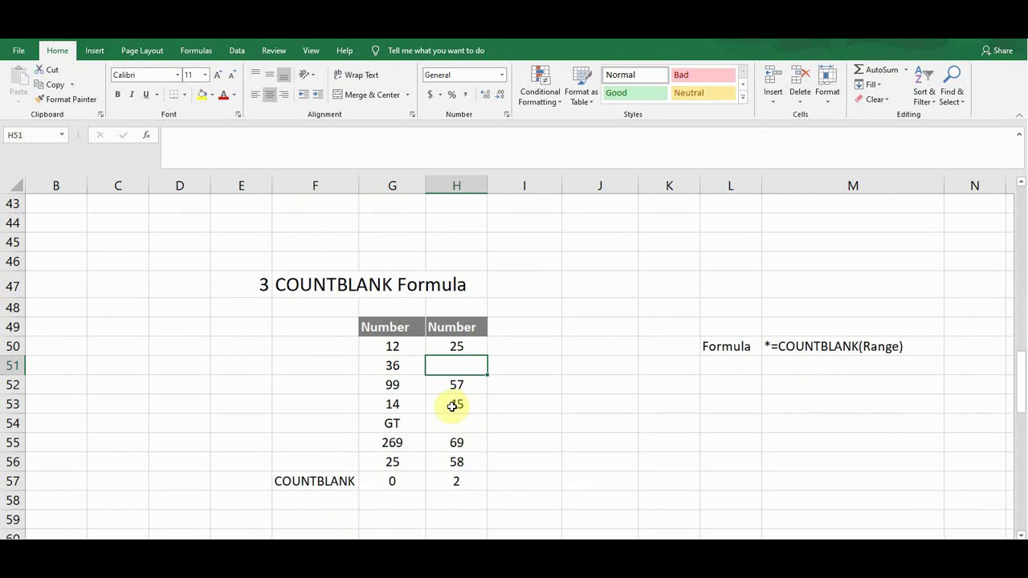
{"action": "scroll", "coordinate": [454, 405], "scroll_direction": "down", "scroll_amount": 4}
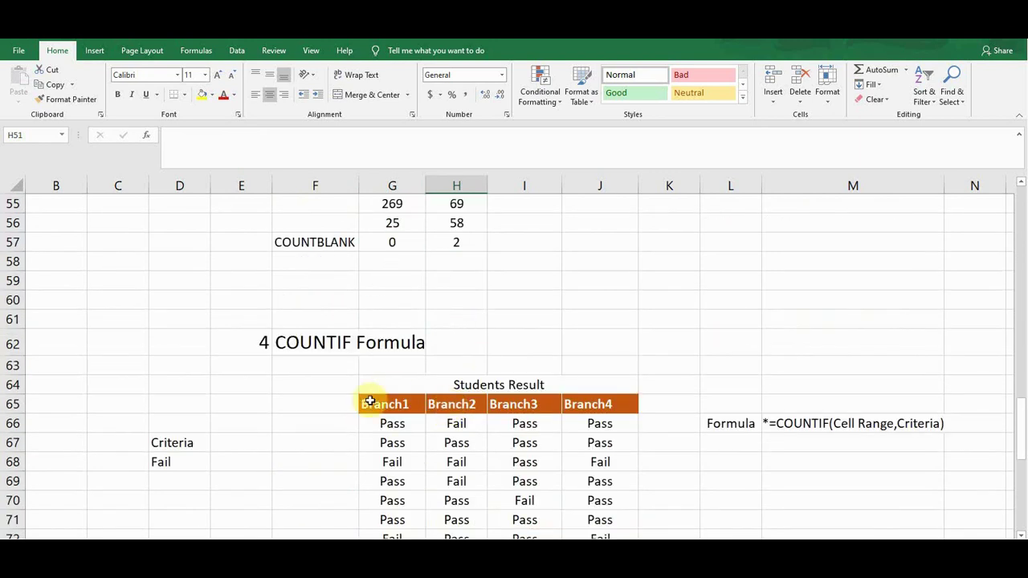
{"action": "scroll", "coordinate": [325, 392], "scroll_direction": "down", "scroll_amount": 2}
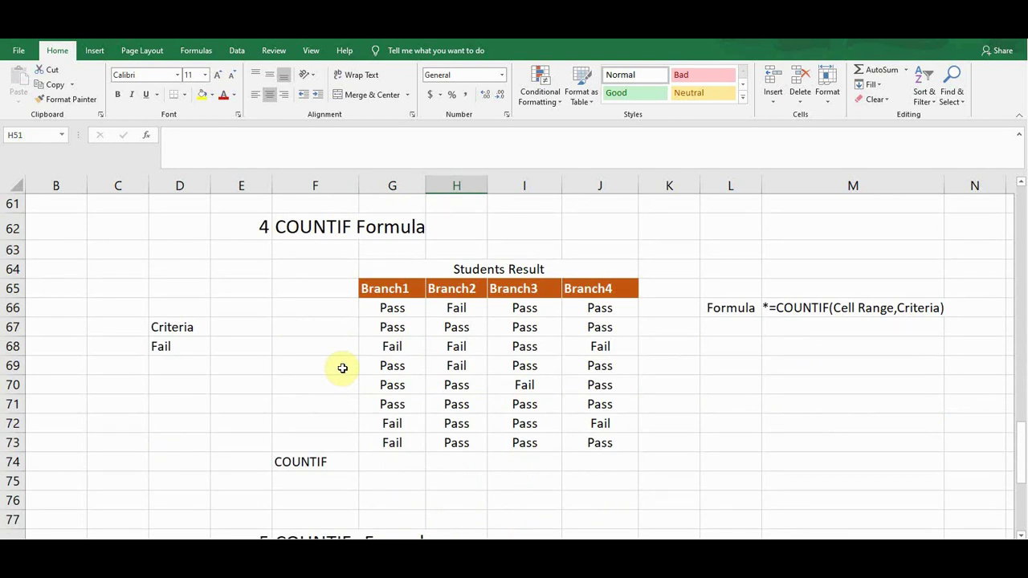
{"action": "scroll", "coordinate": [346, 366], "scroll_direction": "down", "scroll_amount": 3}
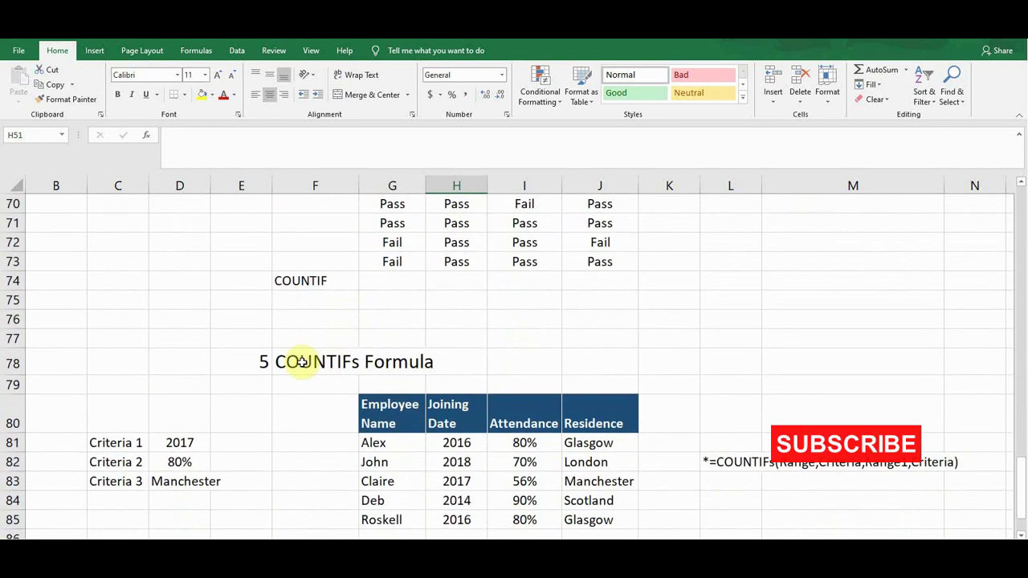
- Point to the COUNTIFs heading, then scroll up and highlight list items 1 and 2 in E3 and E4
{"action": "left_click", "coordinate": [301, 362]}
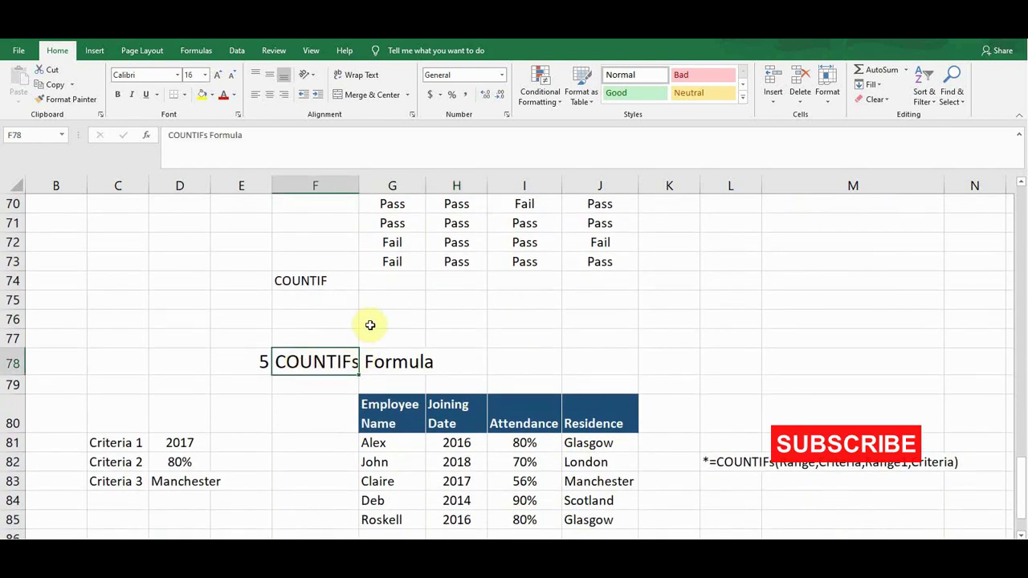
{"action": "scroll", "coordinate": [373, 325], "scroll_direction": "up", "scroll_amount": 20}
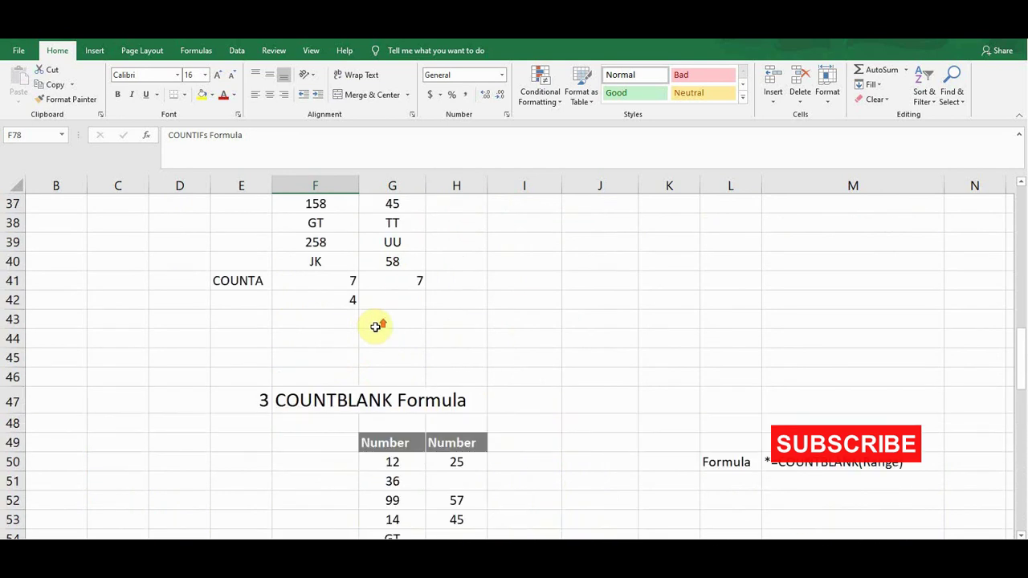
{"action": "scroll", "coordinate": [378, 337], "scroll_direction": "up", "scroll_amount": 3}
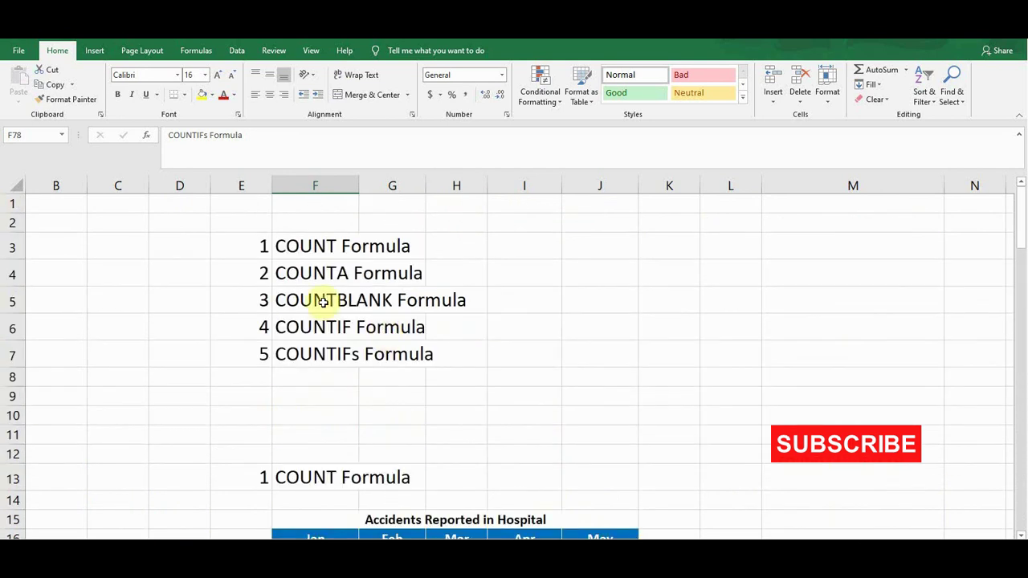
{"action": "left_click", "coordinate": [237, 246]}
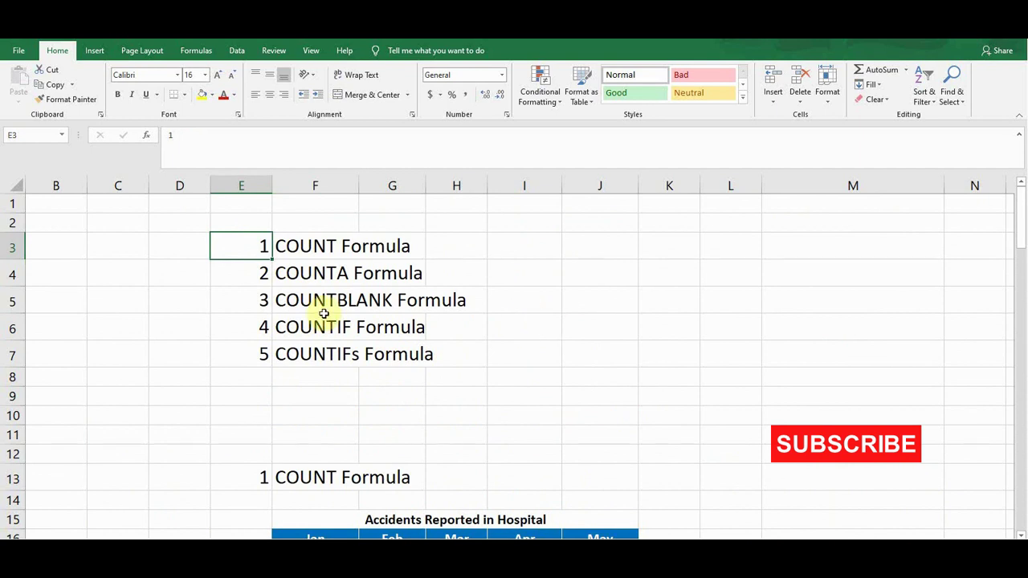
{"action": "left_click", "coordinate": [236, 273]}
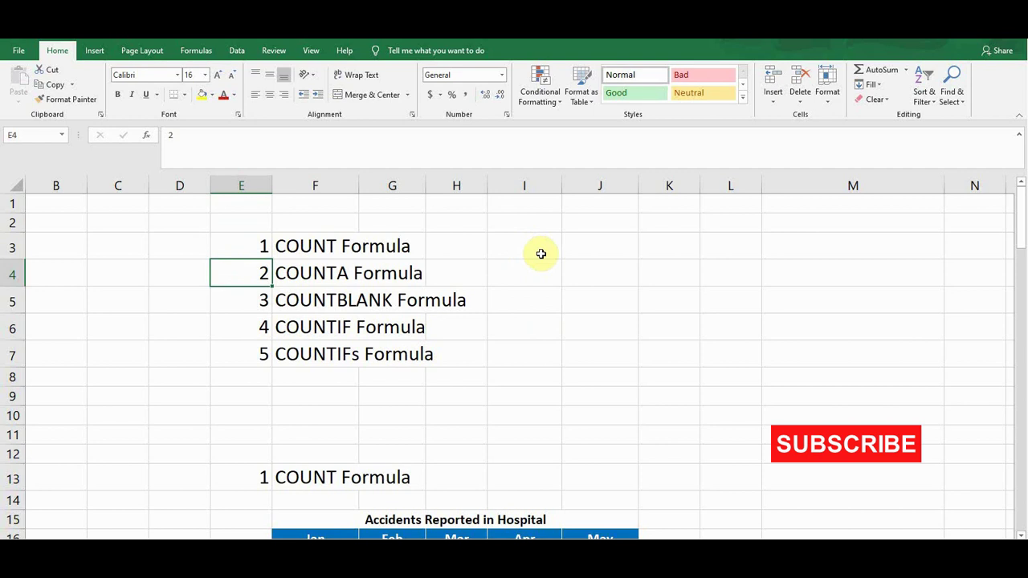
{"action": "left_click", "coordinate": [258, 247]}
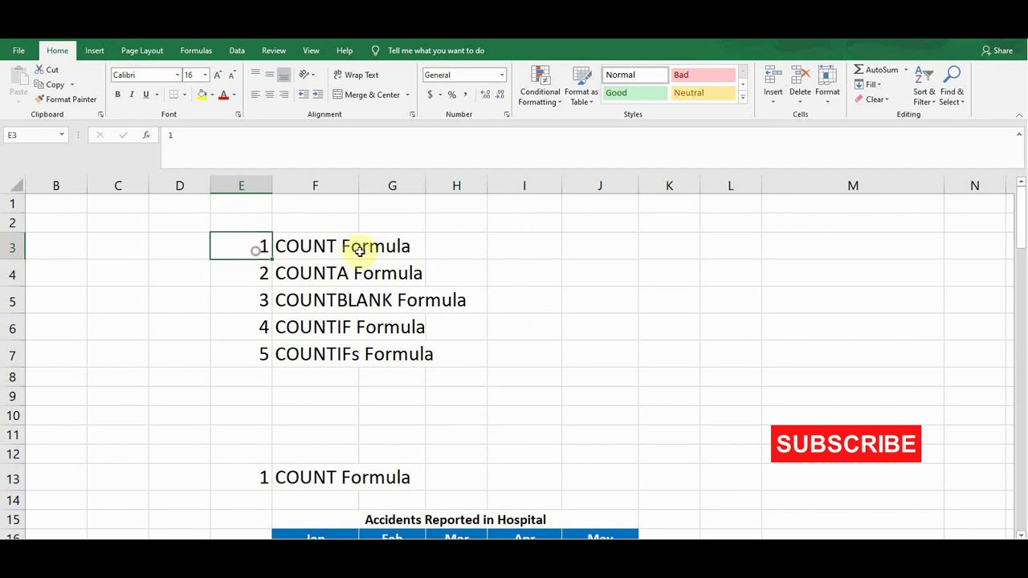